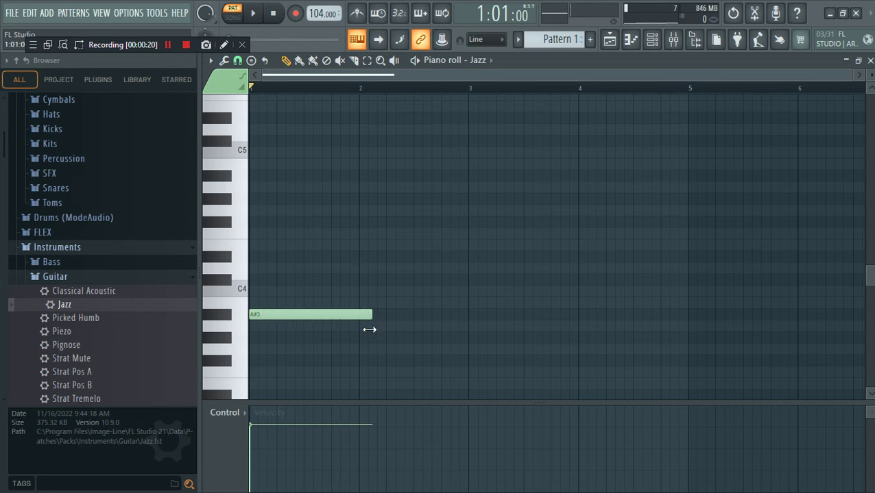
Try long F3, F#3 and G#3 notes after the opening A#3, ending G#3 at bar 5, and play the sequence.
{"action": "left_click", "coordinate": [361, 360]}
{"action": "left_click_drag", "start_coordinate": [362, 370], "coordinate": [362, 376]}
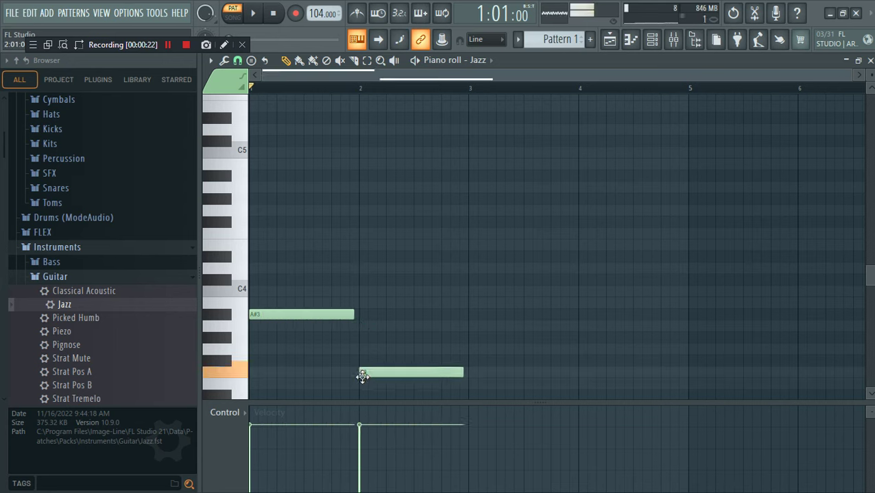
{"action": "left_click_drag", "start_coordinate": [464, 350], "coordinate": [472, 362]}
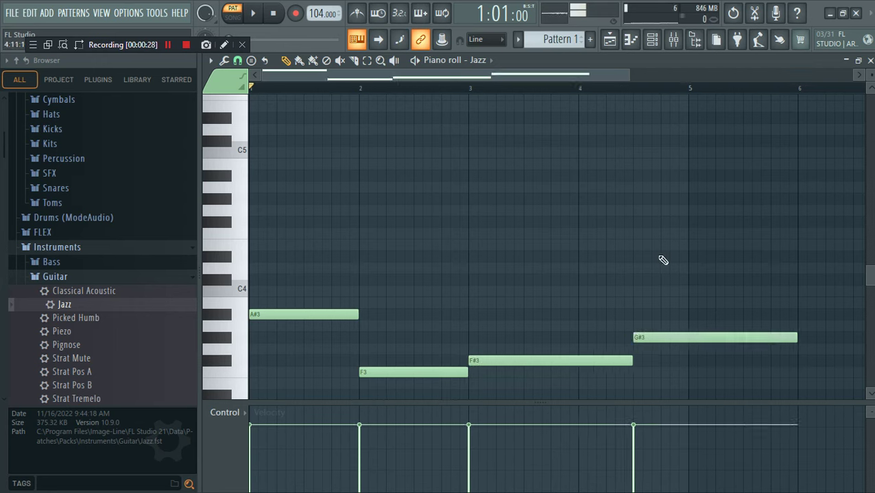
{"action": "key", "text": "space"}
{"action": "left_click_drag", "start_coordinate": [796, 337], "coordinate": [688, 353]}
{"action": "key", "text": "space"}
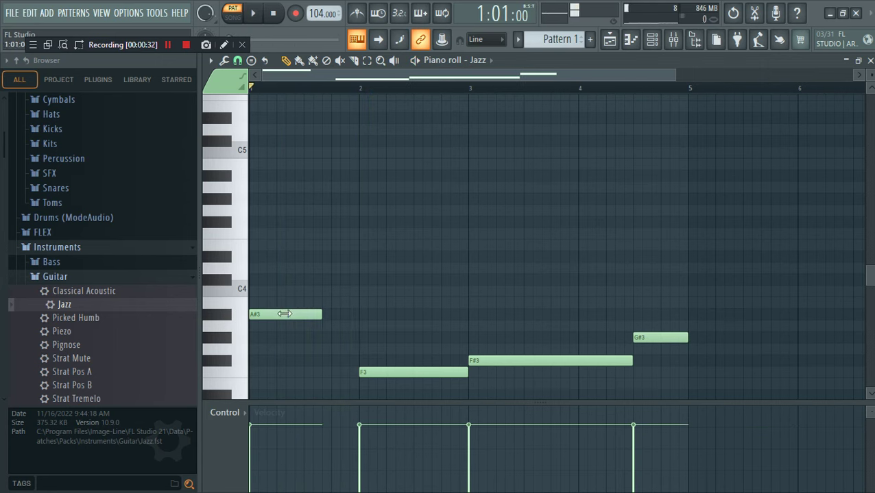
Replace the long notes with half-bar F3 and F#3 notes and a quarter-bar G#3 ending at bar 3.
{"action": "right_click", "coordinate": [389, 370]}
{"action": "right_click", "coordinate": [503, 361]}
{"action": "right_click", "coordinate": [637, 339]}
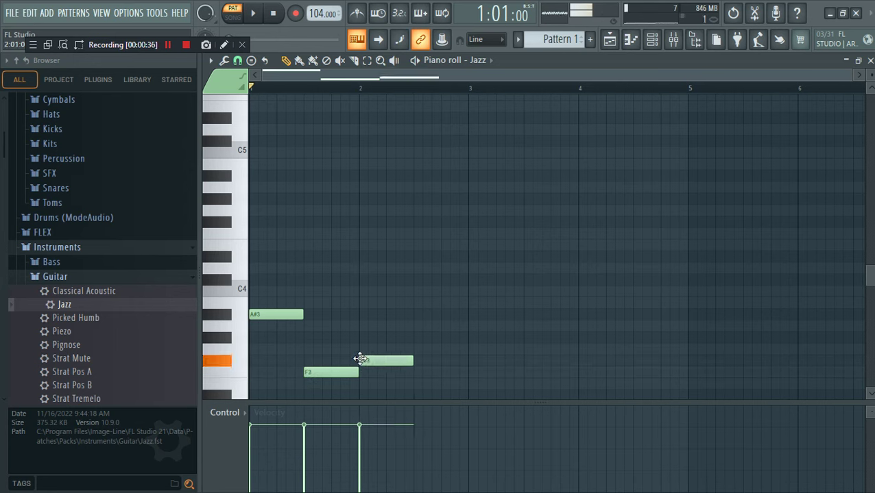
{"action": "left_click", "coordinate": [439, 335]}
{"action": "key", "text": "space"}
{"action": "left_click_drag", "start_coordinate": [494, 337], "coordinate": [466, 341]}
Transpose all four Jazz guitar notes up one octave.
{"action": "key", "text": "ctrl+a"}
{"action": "key", "text": "ctrl+Up"}
{"action": "key", "text": "space"}
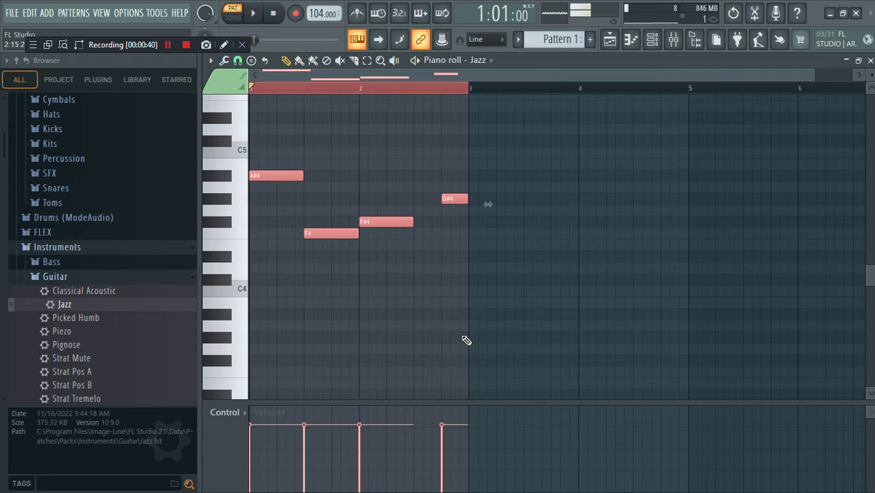
Add a second note above each root: C#5, G#4, A#4 and C5, matching the root lengths.
{"action": "scroll", "coordinate": [470, 335], "scroll_direction": "up", "scroll_amount": 3}
{"action": "left_click", "coordinate": [382, 233]}
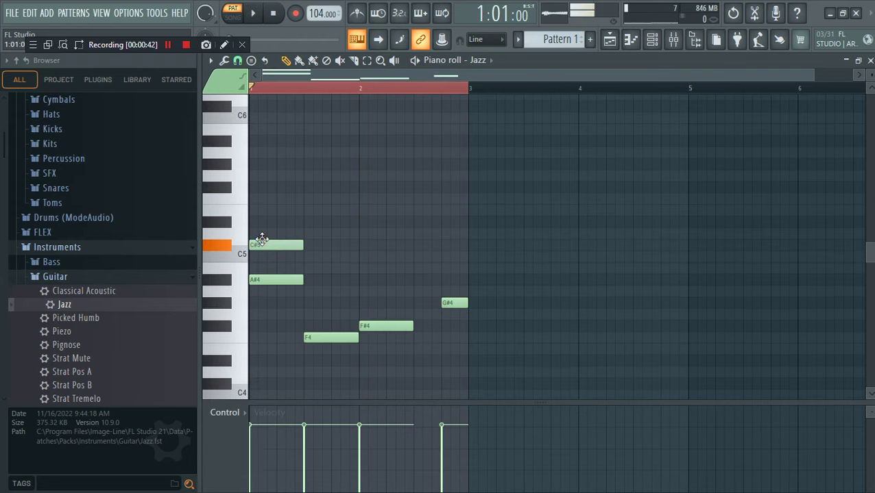
{"action": "mouse_move", "coordinate": [322, 314]}
{"action": "left_mouse_down"}
{"action": "mouse_move", "coordinate": [322, 297]}
{"action": "mouse_move", "coordinate": [324, 303]}
{"action": "left_mouse_up"}
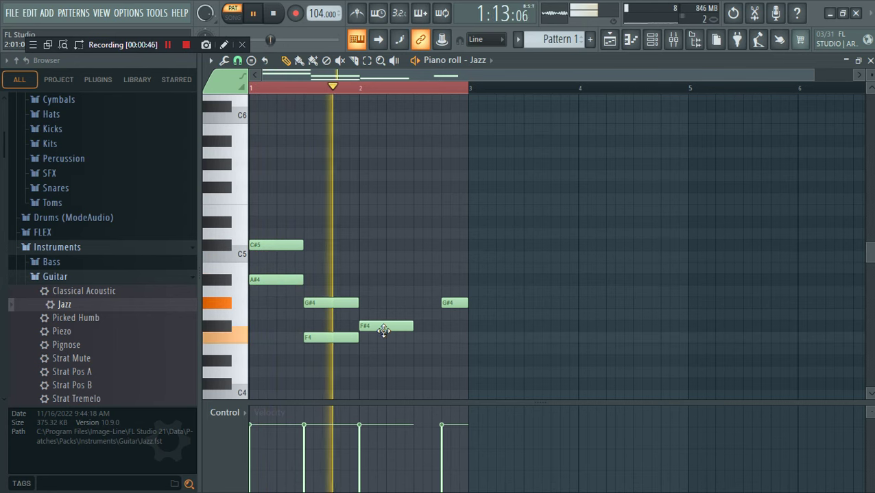
{"action": "left_click", "coordinate": [382, 279]}
{"action": "left_click_drag", "start_coordinate": [449, 291], "coordinate": [448, 256]}
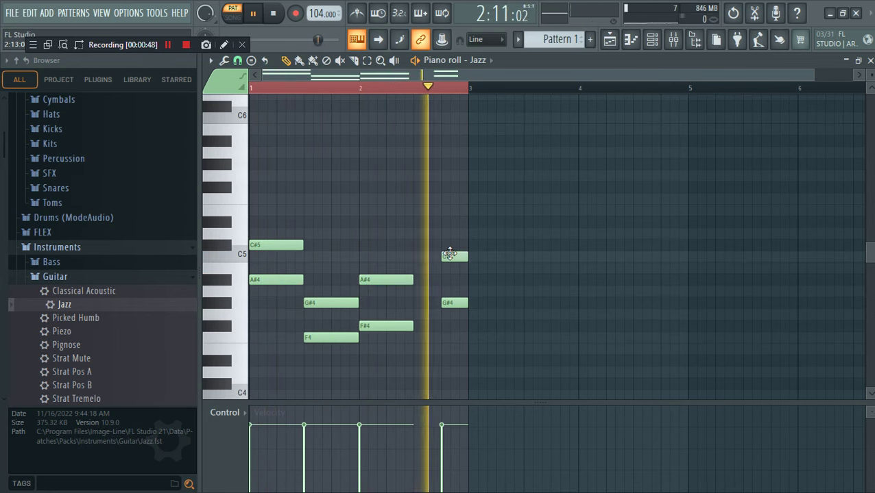
Complete the four chords with a third note on each: F5, C5, C#5 and D#5.
{"action": "left_click_drag", "start_coordinate": [288, 221], "coordinate": [282, 198]}
{"action": "left_click", "coordinate": [308, 256]}
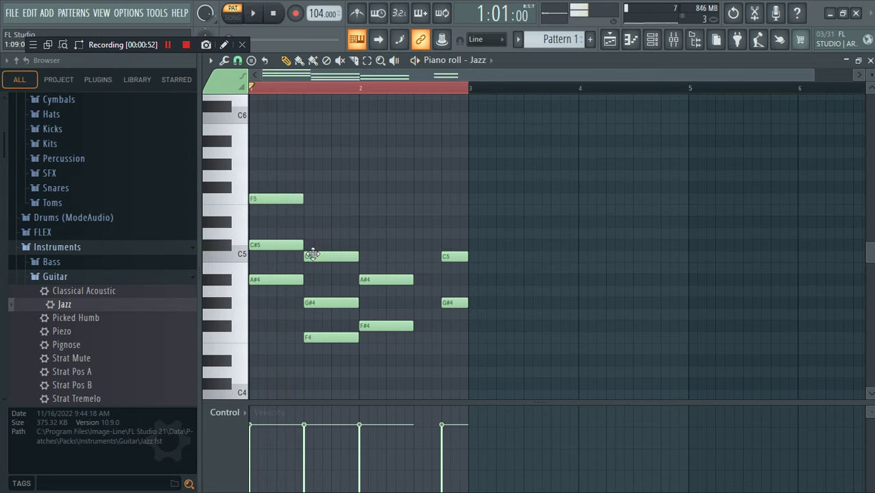
{"action": "left_click", "coordinate": [381, 244]}
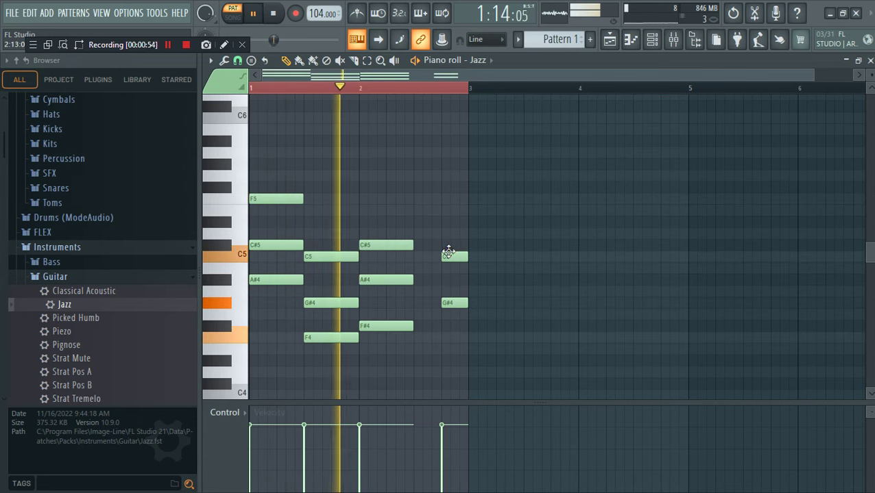
{"action": "left_click_drag", "start_coordinate": [447, 247], "coordinate": [449, 211]}
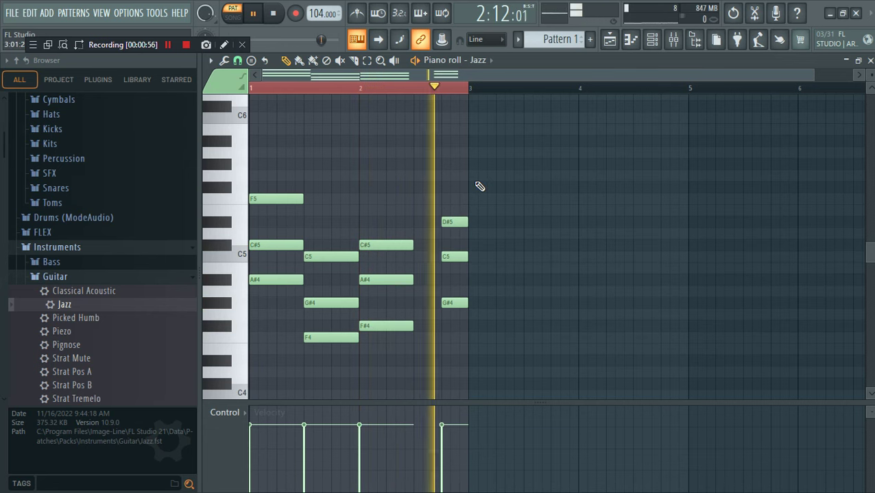
Apply quick legato to close the gap between the third and fourth chords, and play the Jazz pattern.
{"action": "key", "text": "ctrl+l"}
{"action": "left_click", "coordinate": [610, 39]}
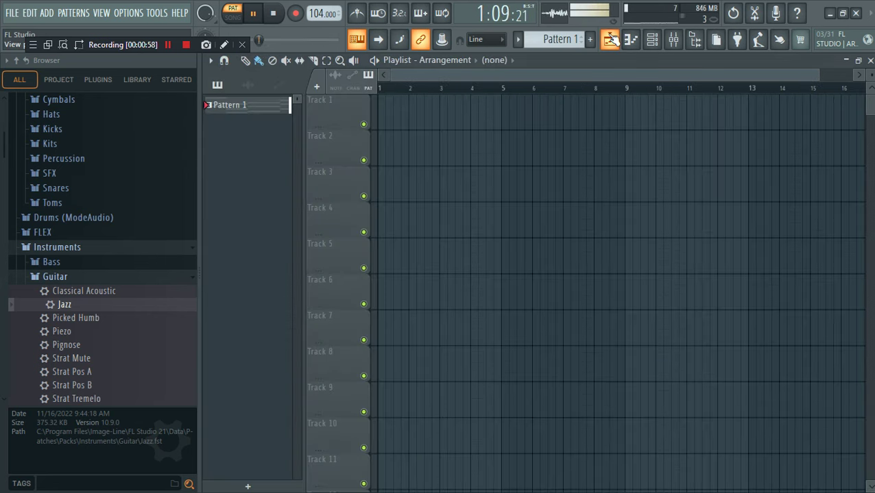
{"action": "left_click", "coordinate": [609, 39]}
{"action": "key", "text": "space"}
{"action": "key", "text": "F6"}
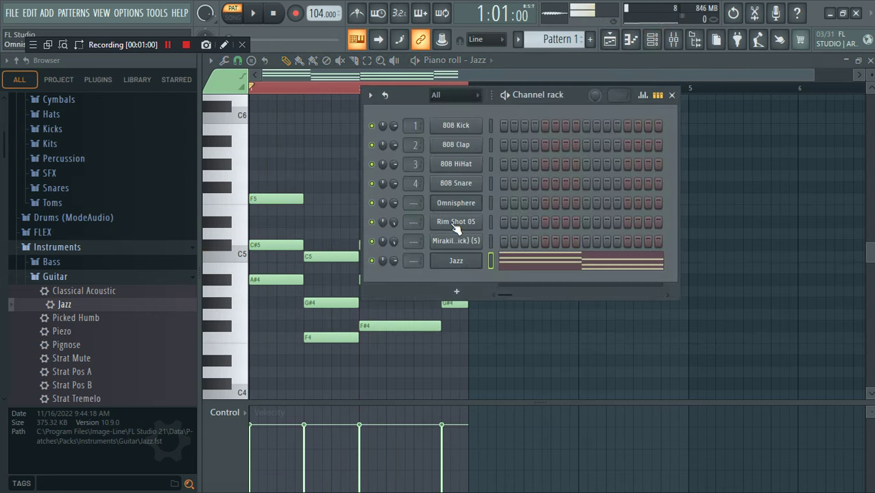
{"action": "left_click", "coordinate": [470, 267]}
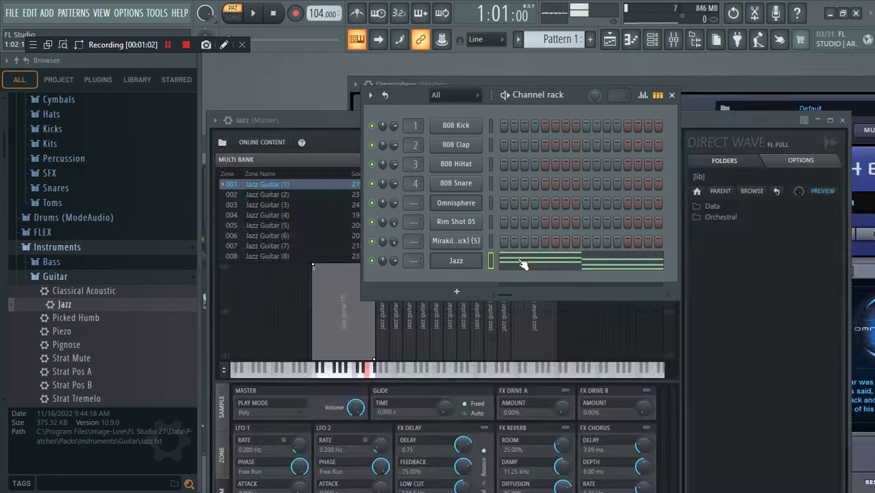
{"action": "left_click", "coordinate": [365, 275]}
{"action": "key", "text": "space"}
Place Pattern 1 twice back to back on Track 1 from bar 1 and switch playback to song mode.
{"action": "left_click", "coordinate": [609, 39]}
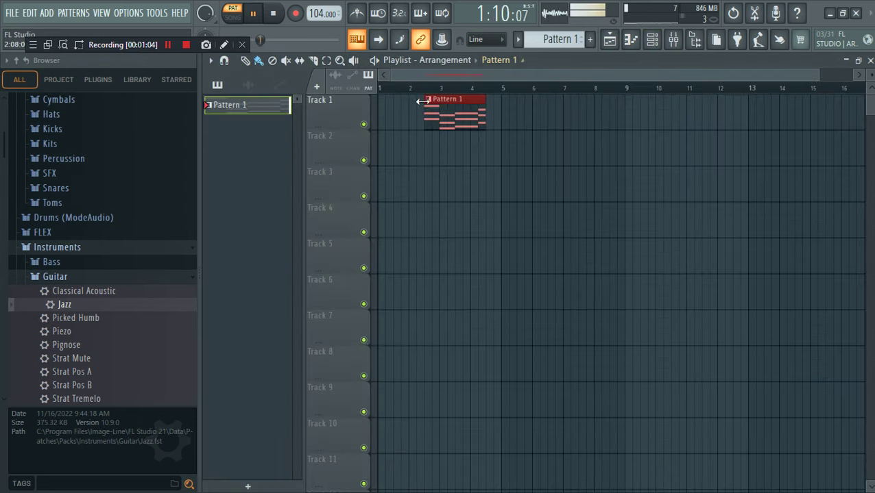
{"action": "left_click_drag", "start_coordinate": [437, 110], "coordinate": [457, 110]}
{"action": "key", "text": "l"}
In the Jazz piano roll, layer copies of the C#5, G#4, A#4 and C5 middle notes one octave higher and play them.
{"action": "left_click", "coordinate": [654, 39]}
{"action": "right_click", "coordinate": [472, 259]}
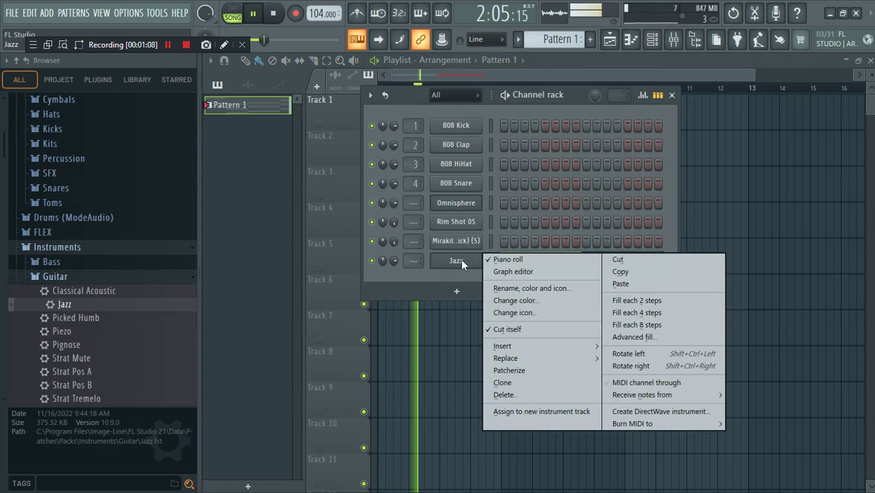
{"action": "left_click", "coordinate": [510, 256]}
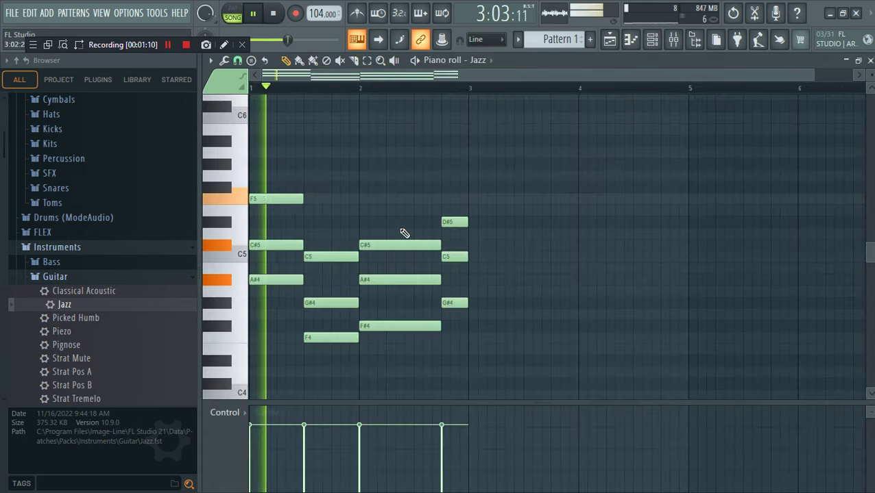
{"action": "key", "text": "space"}
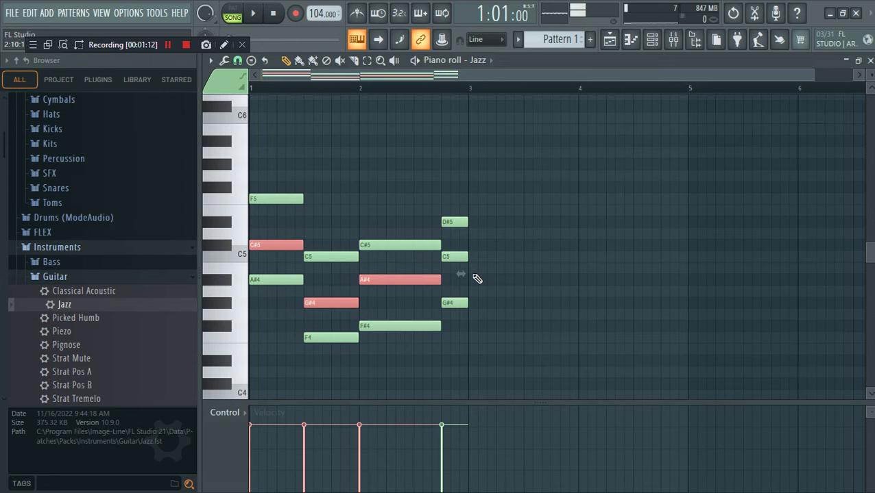
{"action": "key", "text": "ctrl+Up"}
{"action": "key", "text": "space"}
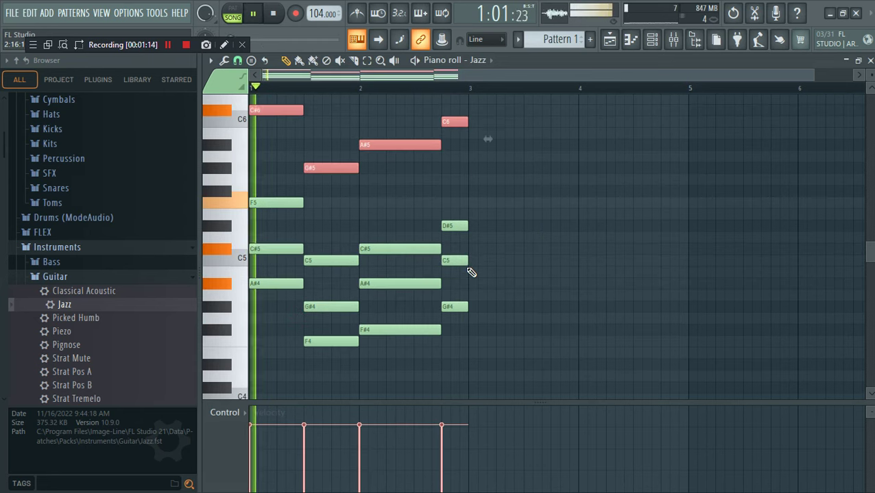
{"action": "scroll", "coordinate": [485, 139], "scroll_direction": "up", "scroll_amount": 10}
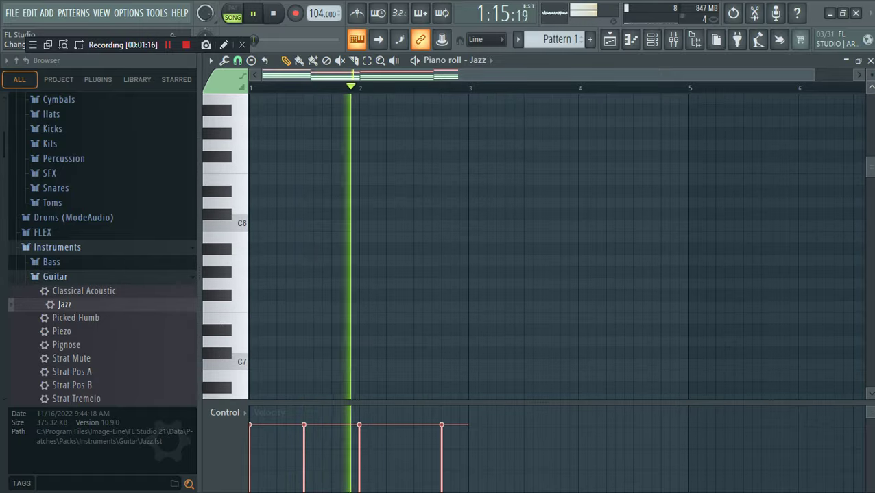
{"action": "scroll", "coordinate": [697, 236], "scroll_direction": "down", "scroll_amount": 10}
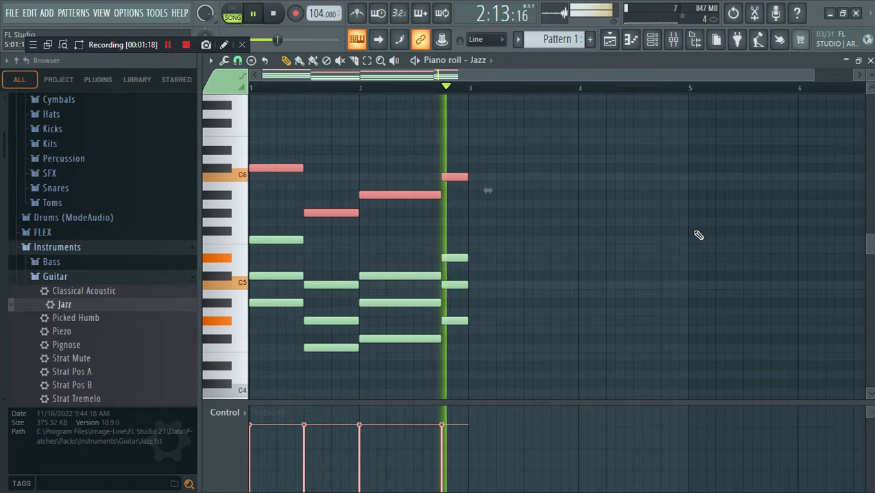
Create Pattern 2 at the start of Track 2 and open the Rim Shot 05 channel's piano roll.
{"action": "key", "text": "F5"}
{"action": "key", "text": "space"}
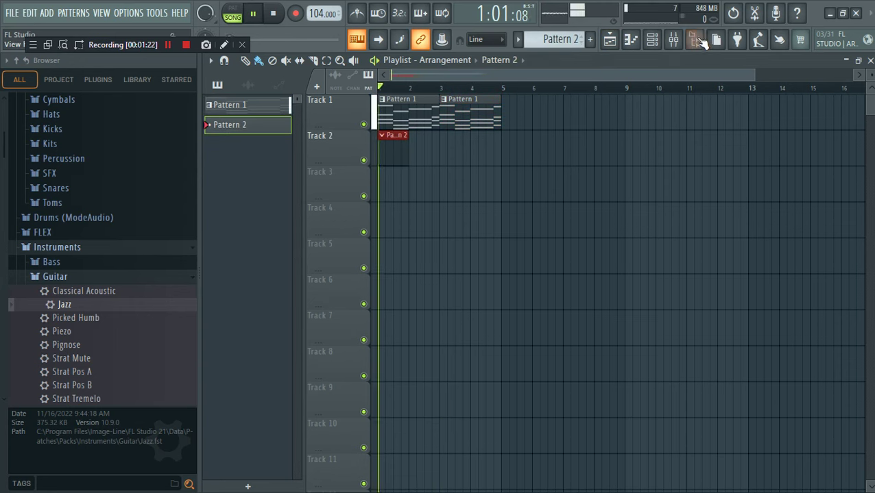
{"action": "left_click", "coordinate": [700, 43]}
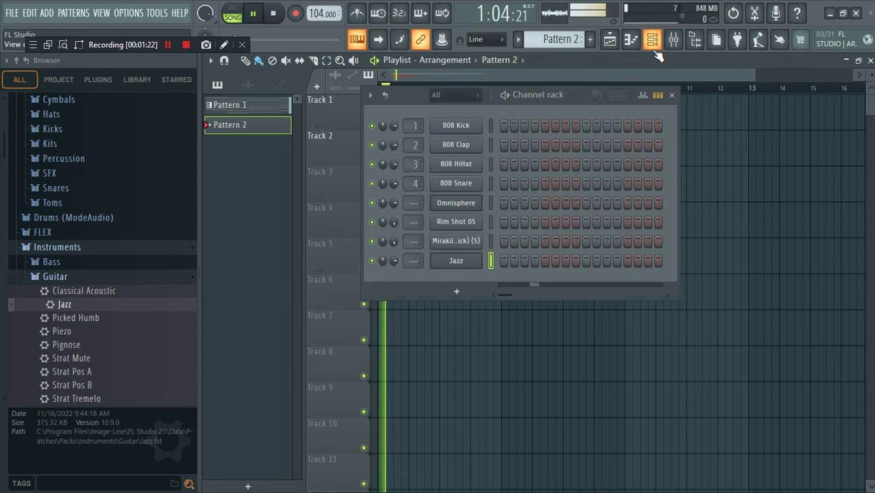
{"action": "right_click", "coordinate": [472, 230]}
{"action": "left_click", "coordinate": [511, 220]}
Draw three one-step C5 rim shot hits spaced three steps apart from the start of bar 1, and play them.
{"action": "left_click", "coordinate": [271, 285]}
{"action": "key", "text": "space"}
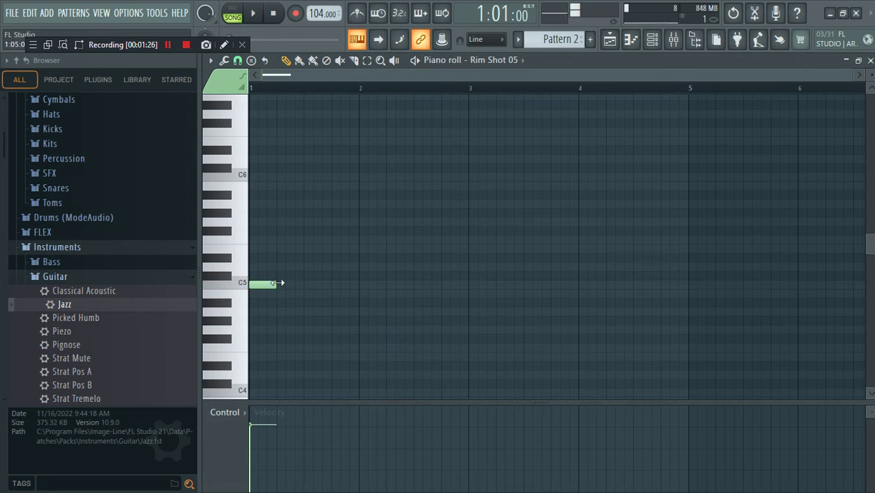
{"action": "left_click_drag", "start_coordinate": [850, 75], "coordinate": [601, 77]}
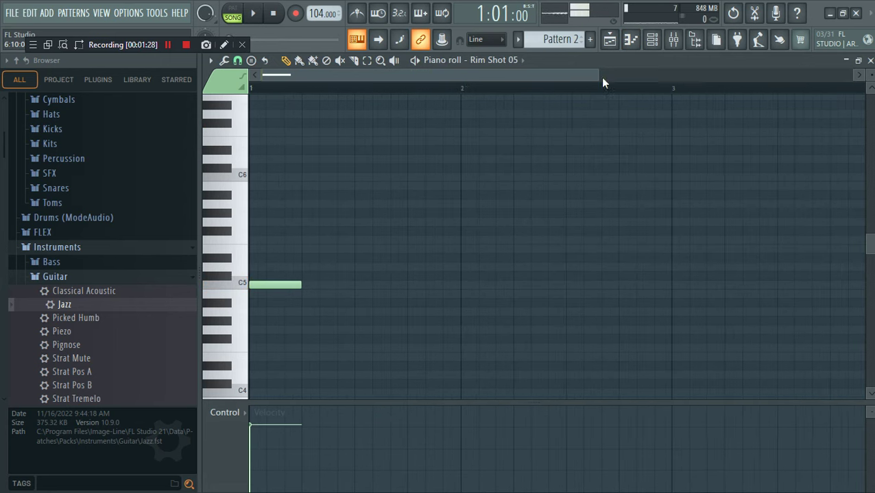
{"action": "left_click", "coordinate": [246, 73]}
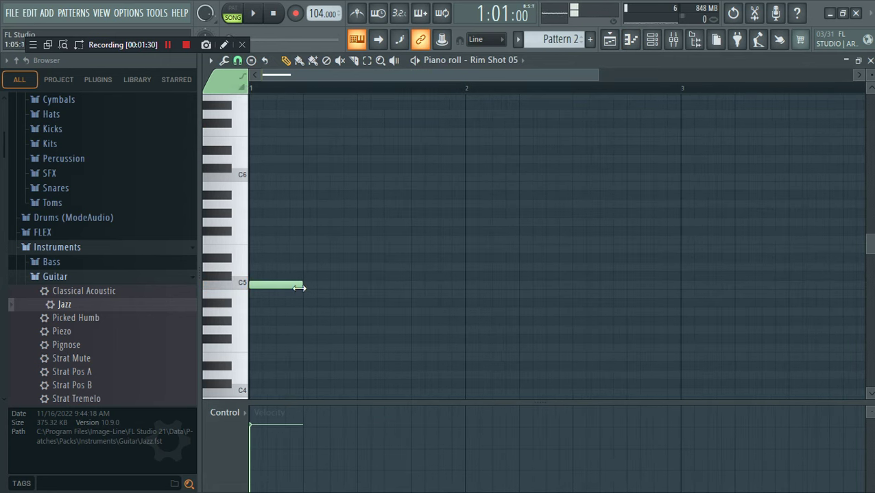
{"action": "left_click", "coordinate": [335, 285]}
{"action": "key", "text": "space"}
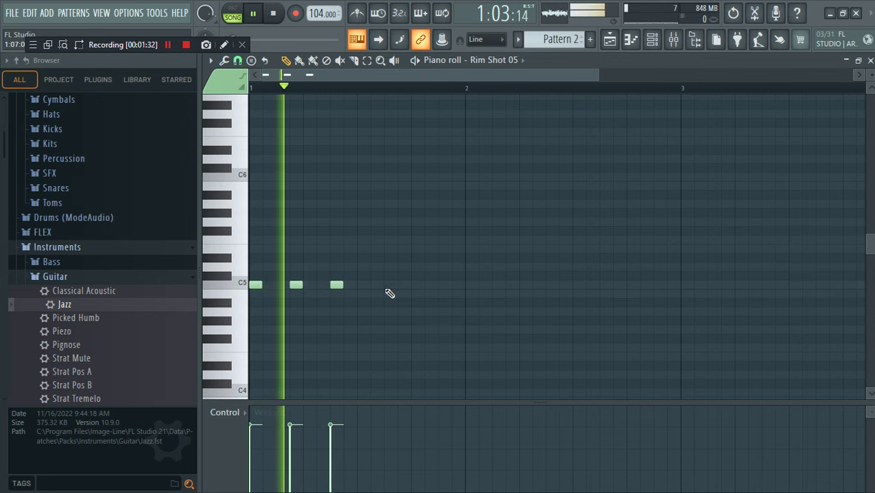
Duplicate the three rim shot hits into the second half of bar 1, and copy the bar's rhythm into bar 2.
{"action": "key", "text": "space"}
{"action": "left_click_drag", "start_coordinate": [408, 306], "coordinate": [255, 287]}
{"action": "key", "text": "ctrl+b"}
{"action": "key", "text": "space"}
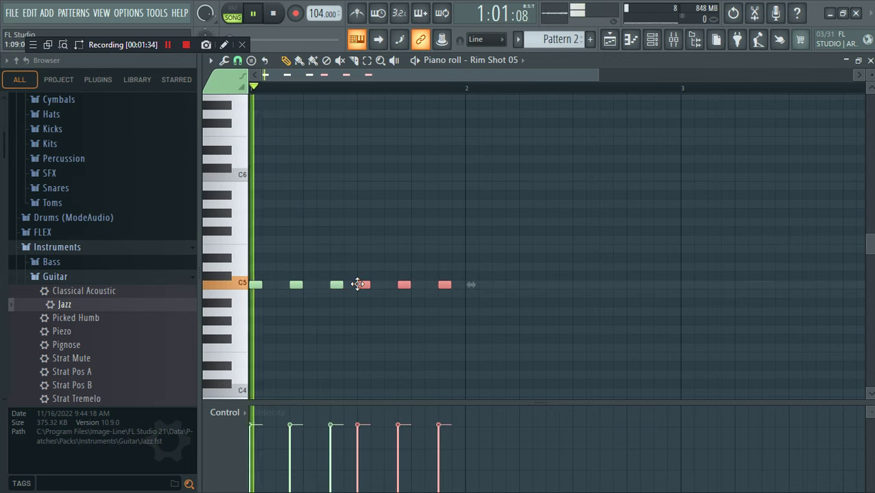
{"action": "left_click_drag", "start_coordinate": [484, 302], "coordinate": [470, 287]}
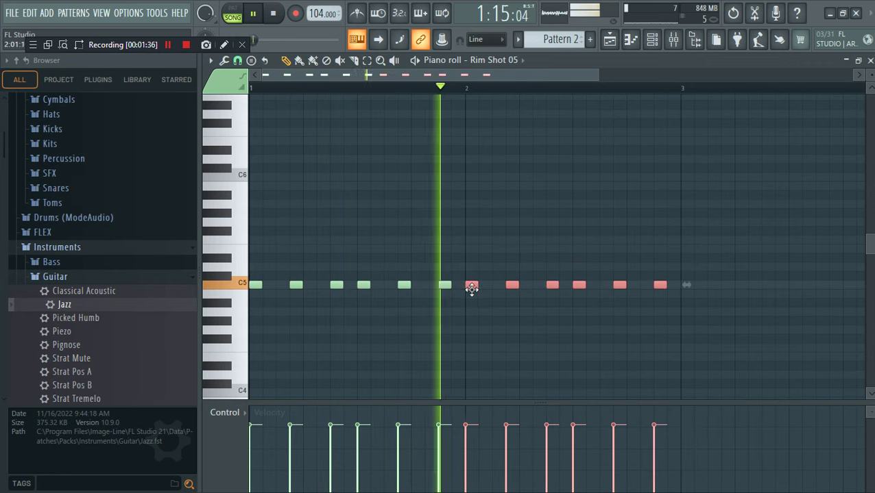
Fill every 4 steps on the Mirakilouz Beatz kick channel in Pattern 2 and play the song.
{"action": "left_click", "coordinate": [609, 39]}
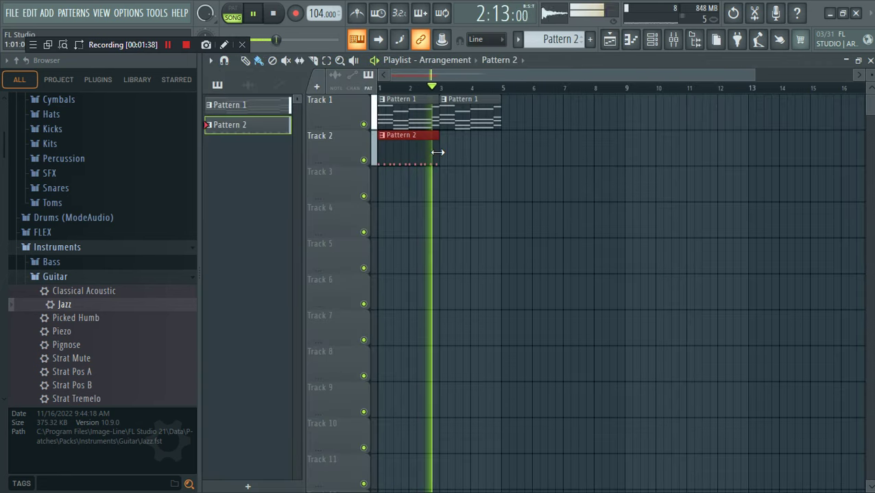
{"action": "key", "text": "space"}
{"action": "left_click", "coordinate": [645, 46]}
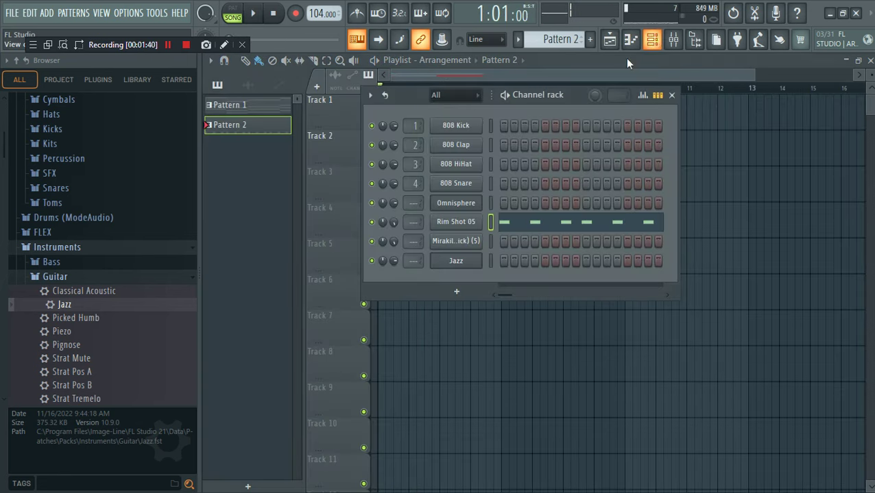
{"action": "right_click", "coordinate": [457, 240]}
{"action": "left_click", "coordinate": [684, 293]}
{"action": "key", "text": "space"}
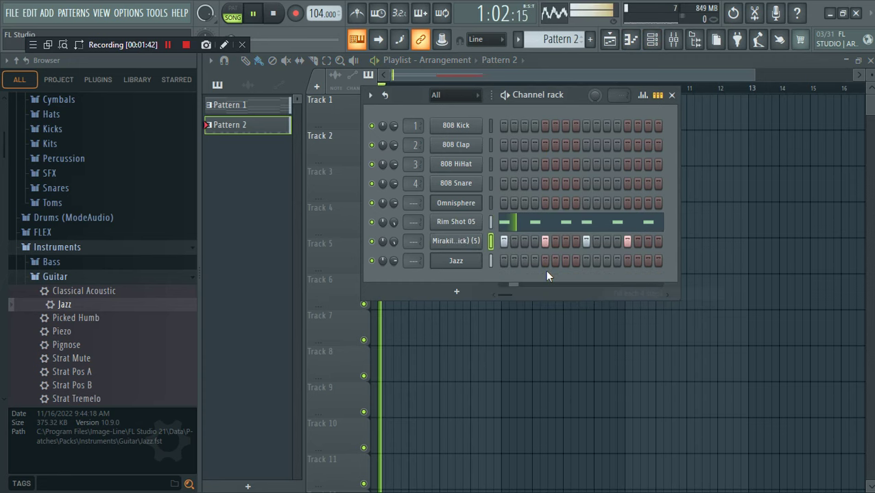
Convert the kick channel's steps to piano roll notes and return to the channel rack.
{"action": "right_click", "coordinate": [483, 241]}
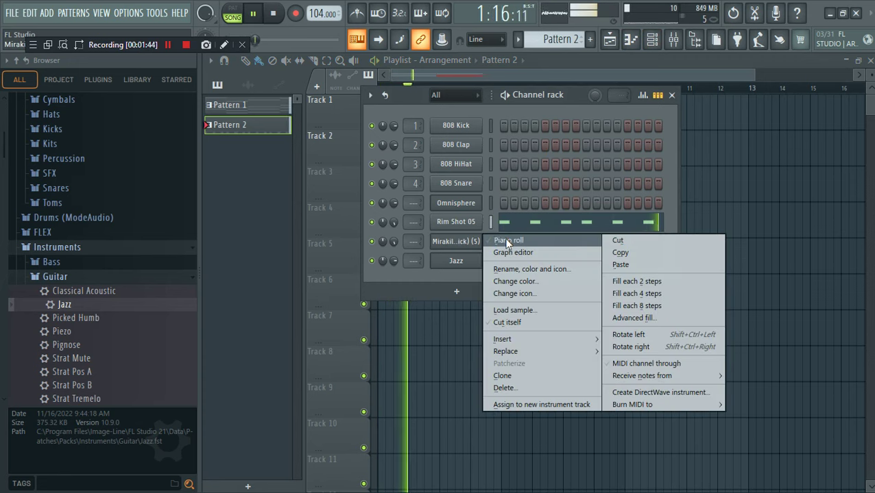
{"action": "left_click", "coordinate": [507, 247]}
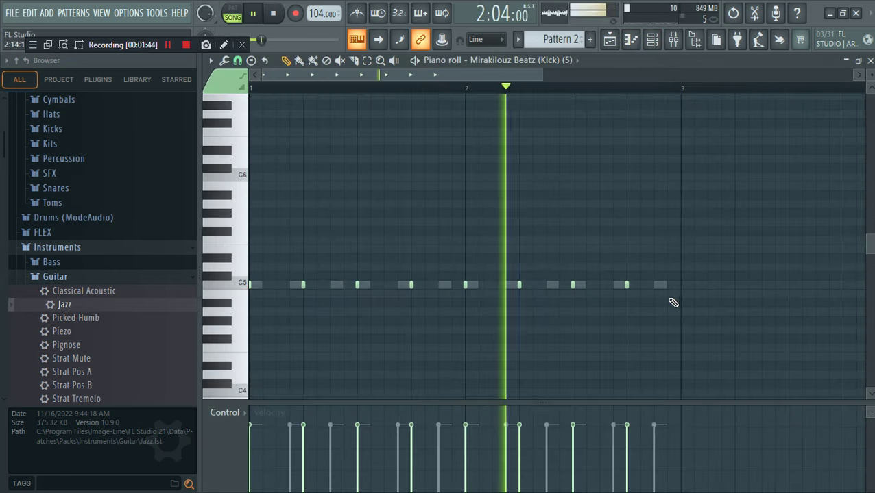
{"action": "left_click", "coordinate": [631, 40]}
{"action": "left_click", "coordinate": [651, 39]}
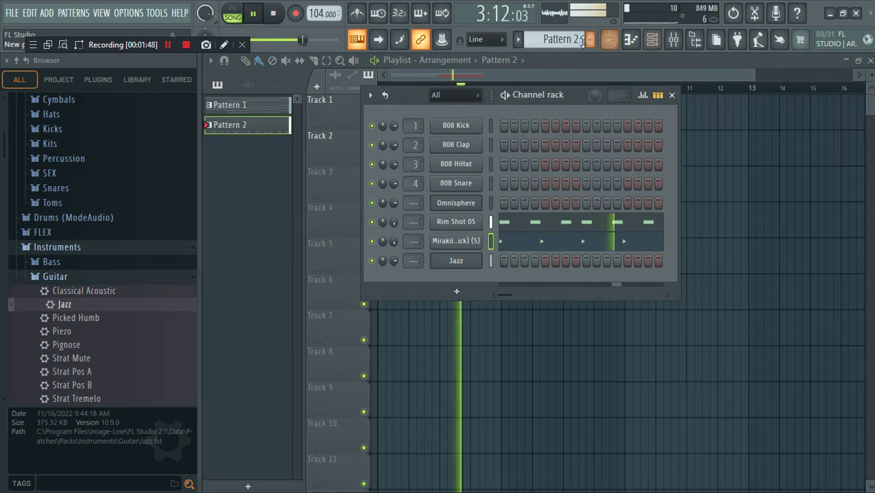
Switch to Pattern 1, stop playback, and open the AFOR sample folder in the browser.
{"action": "scroll", "coordinate": [568, 41], "scroll_direction": "up", "scroll_amount": 1}
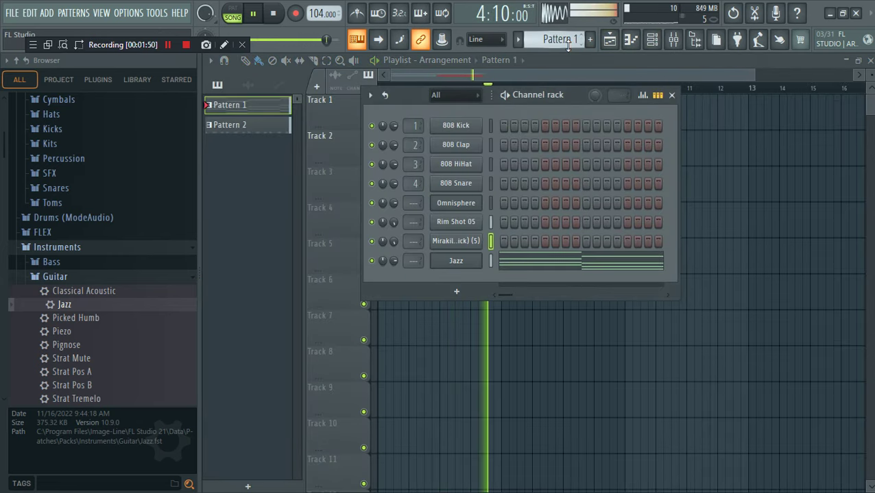
{"action": "key", "text": "space"}
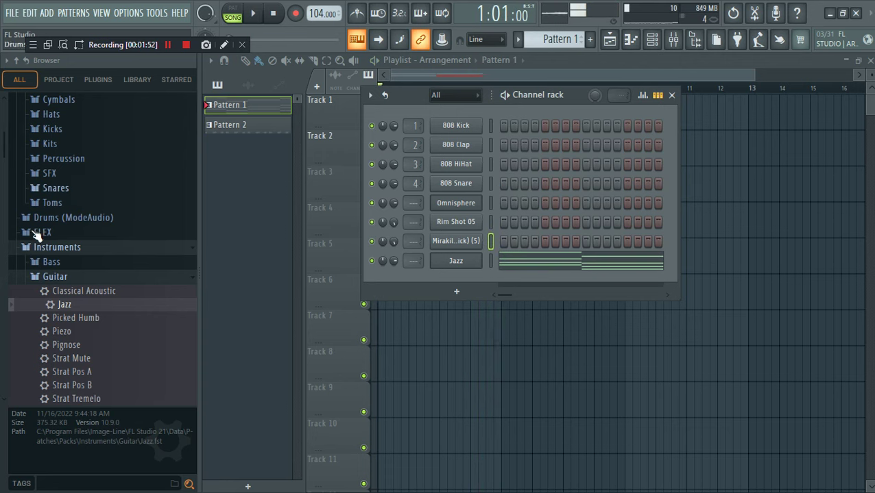
{"action": "scroll", "coordinate": [64, 147], "scroll_direction": "up", "scroll_amount": 6}
{"action": "scroll", "coordinate": [57, 298], "scroll_direction": "down", "scroll_amount": 15}
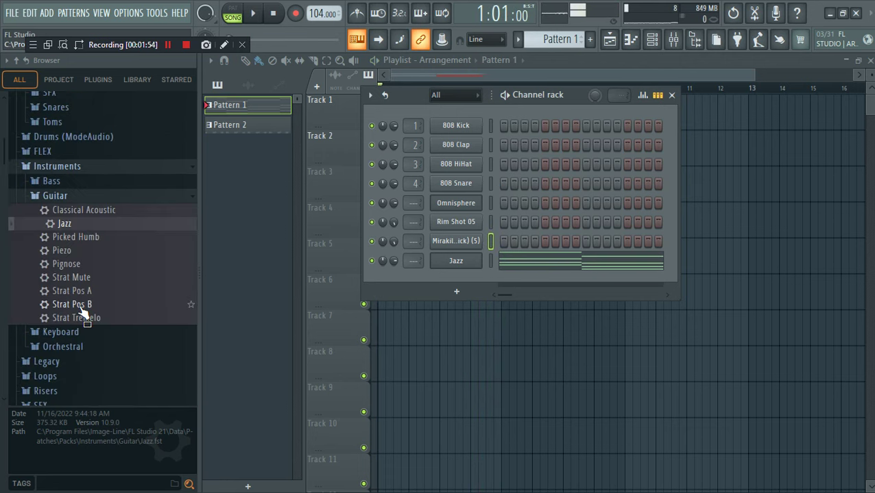
{"action": "left_click", "coordinate": [42, 104]}
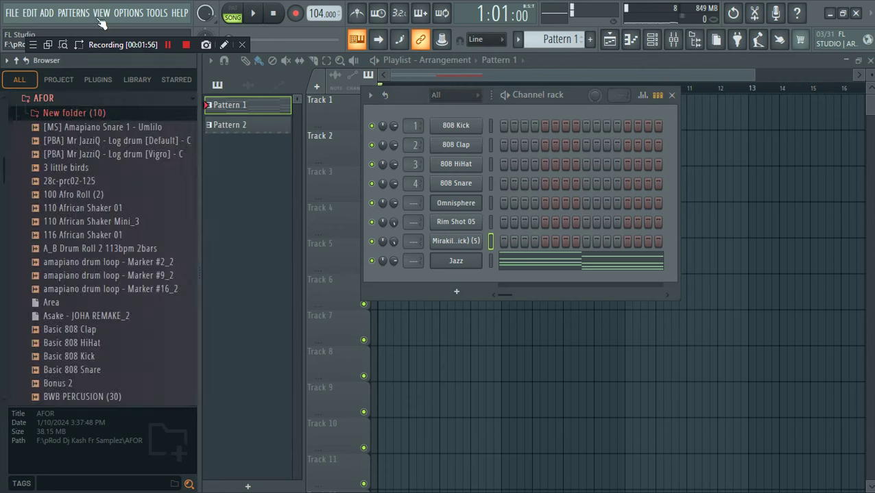
Set the tempo to 103 BPM and enlarge the view of the Jazz chord notes in the piano roll during playback.
{"action": "left_click", "coordinate": [501, 263]}
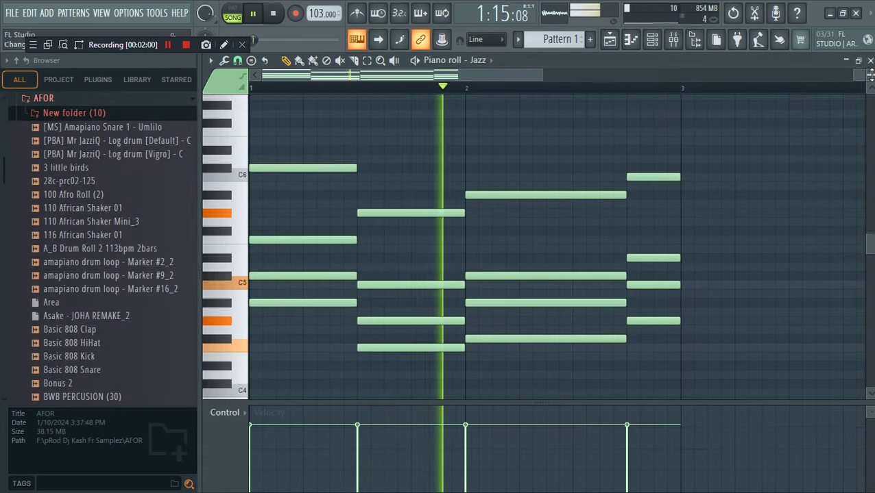
{"action": "left_click_drag", "start_coordinate": [869, 74], "coordinate": [869, 85]}
{"action": "left_click", "coordinate": [652, 39]}
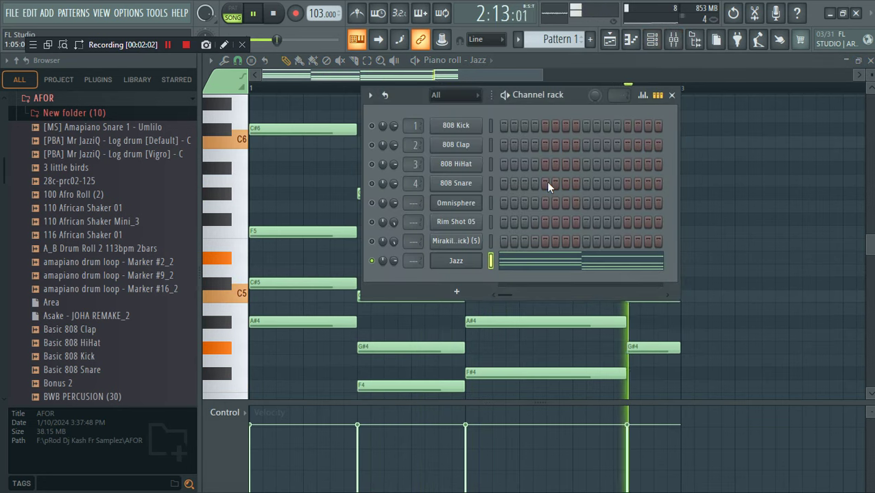
Stop playback and add a Lounge Lizard EP-4 instrument channel.
{"action": "key", "text": "space"}
{"action": "left_click", "coordinate": [456, 291]}
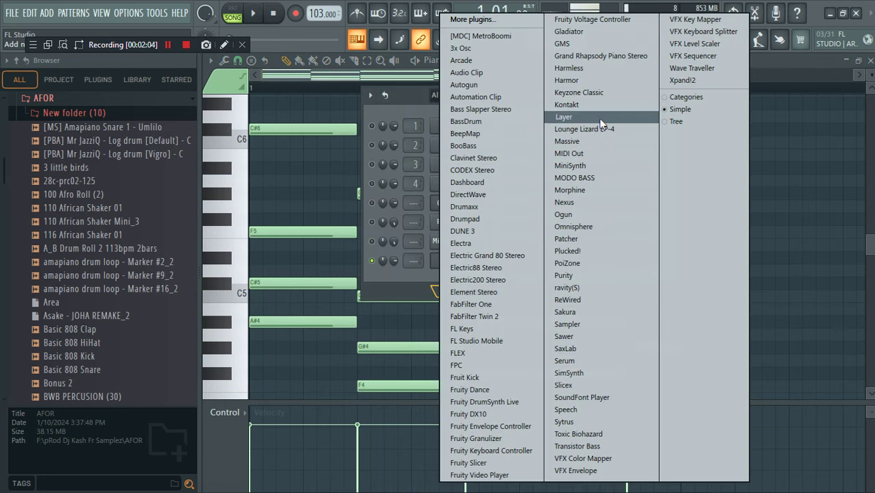
{"action": "left_click", "coordinate": [601, 130]}
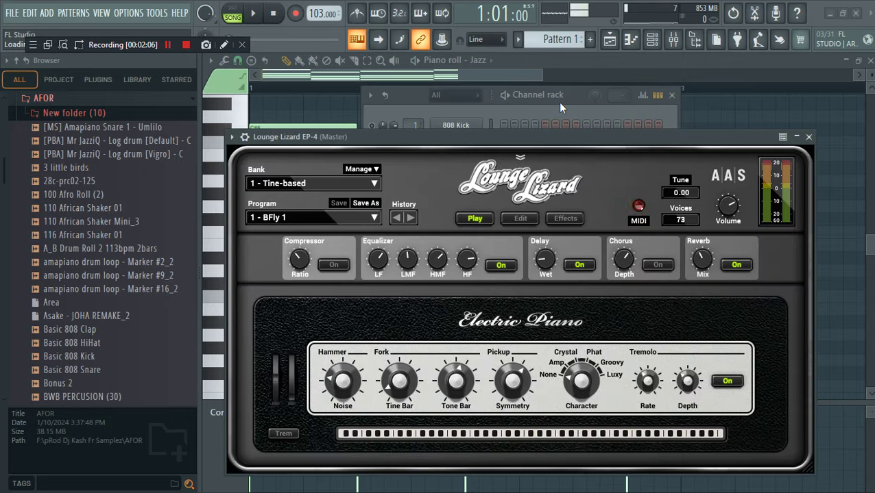
{"action": "left_click", "coordinate": [557, 102]}
Copy the Jazz channel's chord notes into the Lounge Lizard EP-4 channel and open them in its piano roll.
{"action": "right_click", "coordinate": [470, 267]}
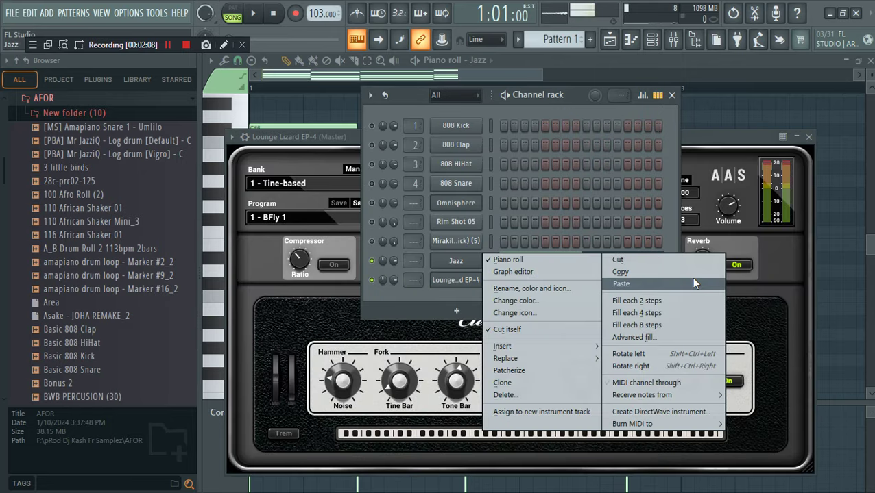
{"action": "left_click", "coordinate": [617, 270]}
{"action": "right_click", "coordinate": [465, 281]}
{"action": "left_click", "coordinate": [620, 303]}
{"action": "left_click", "coordinate": [593, 286]}
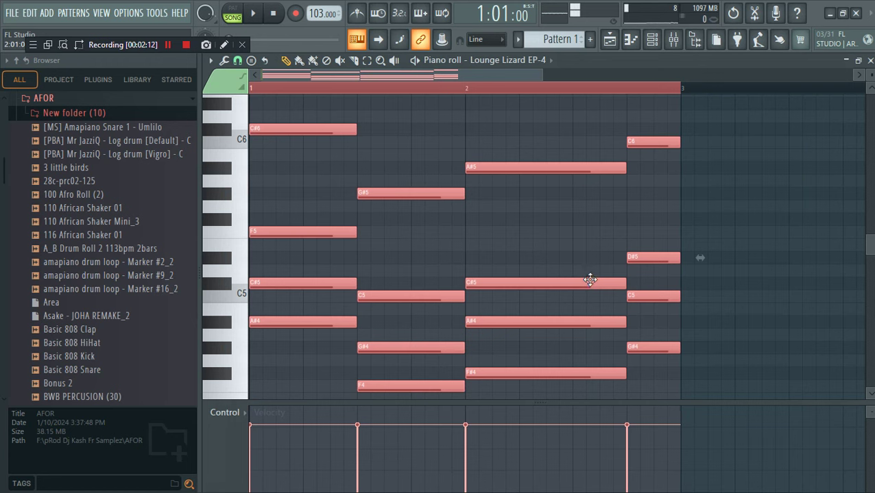
Lower the velocity of all Lounge Lizard notes with level scaling and audition the channel soloed.
{"action": "key", "text": "alt+x"}
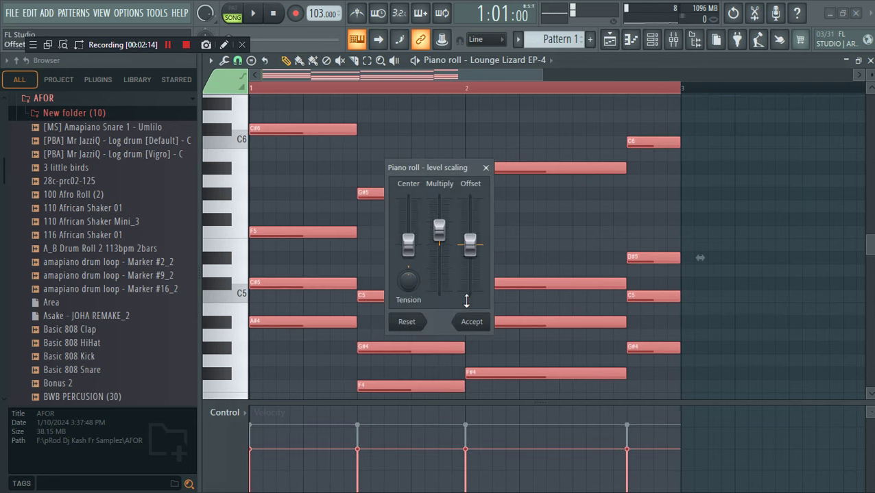
{"action": "key", "text": "space"}
{"action": "left_click", "coordinate": [471, 321]}
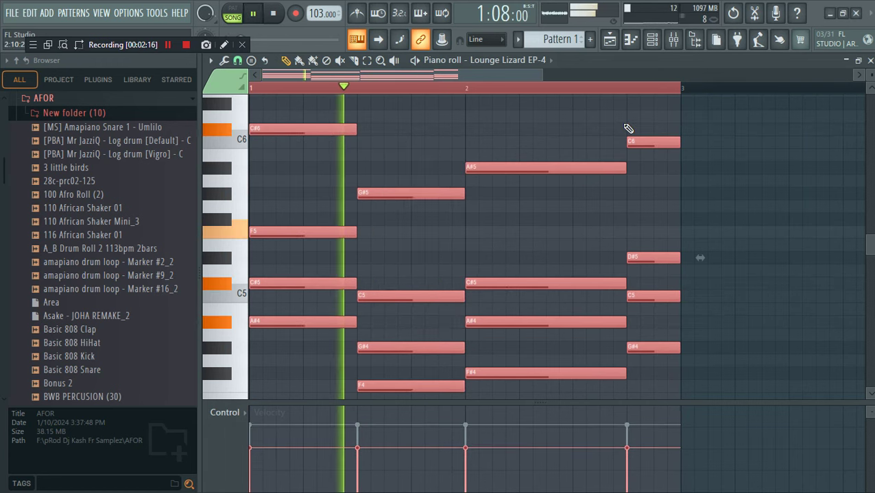
{"action": "left_click", "coordinate": [651, 46]}
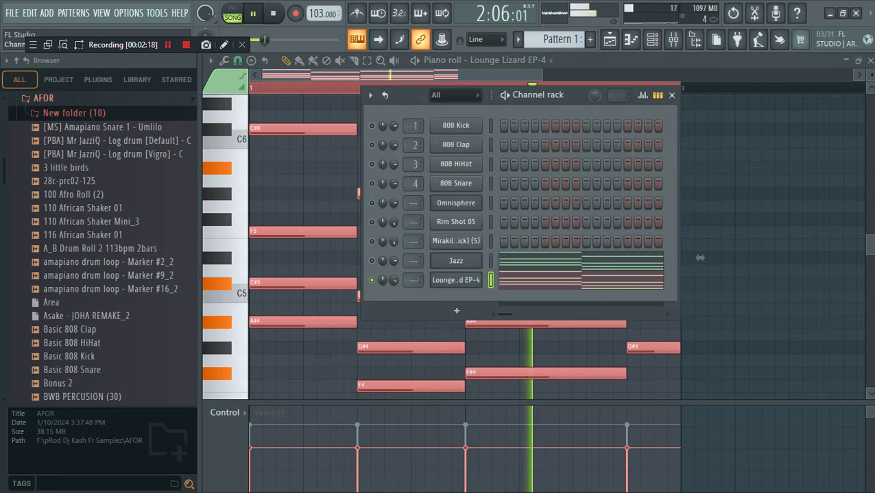
{"action": "left_click", "coordinate": [538, 283]}
{"action": "left_click", "coordinate": [538, 283]}
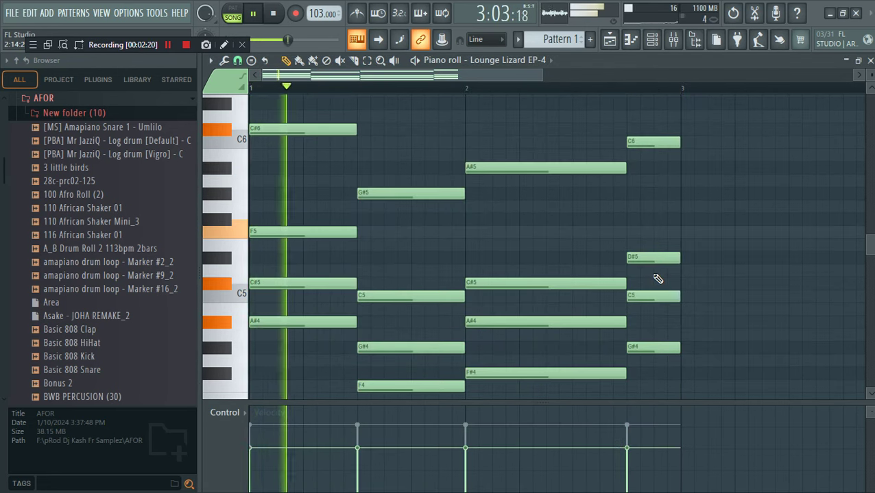
Randomize the velocities of all Lounge Lizard notes slightly, with the randomizer's pattern section switched off.
{"action": "key", "text": "space"}
{"action": "key", "text": "ctrl+a"}
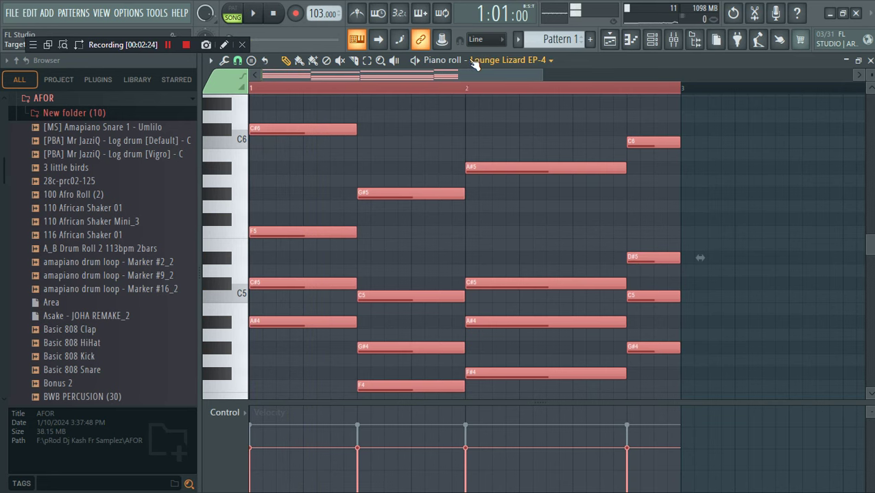
{"action": "key", "text": "alt+r"}
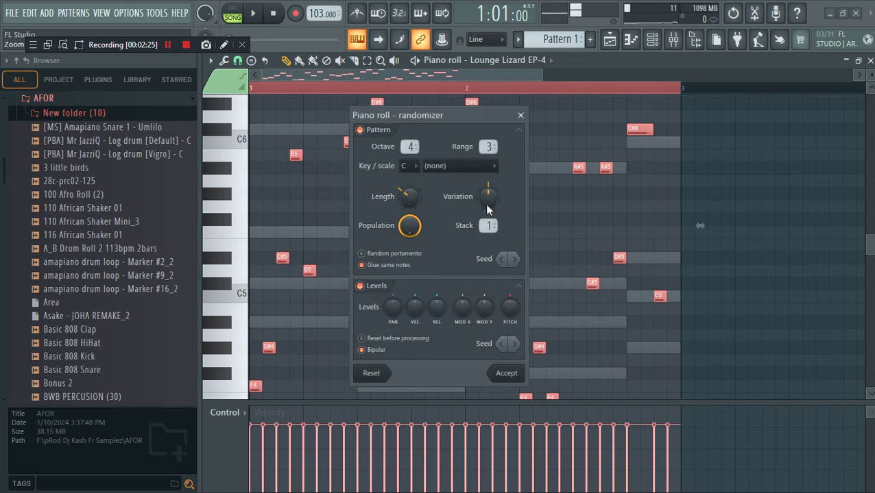
{"action": "left_click", "coordinate": [373, 288]}
{"action": "left_click", "coordinate": [360, 286]}
{"action": "left_click", "coordinate": [360, 131]}
{"action": "left_click_drag", "start_coordinate": [415, 307], "coordinate": [415, 295]}
{"action": "left_click", "coordinate": [506, 373]}
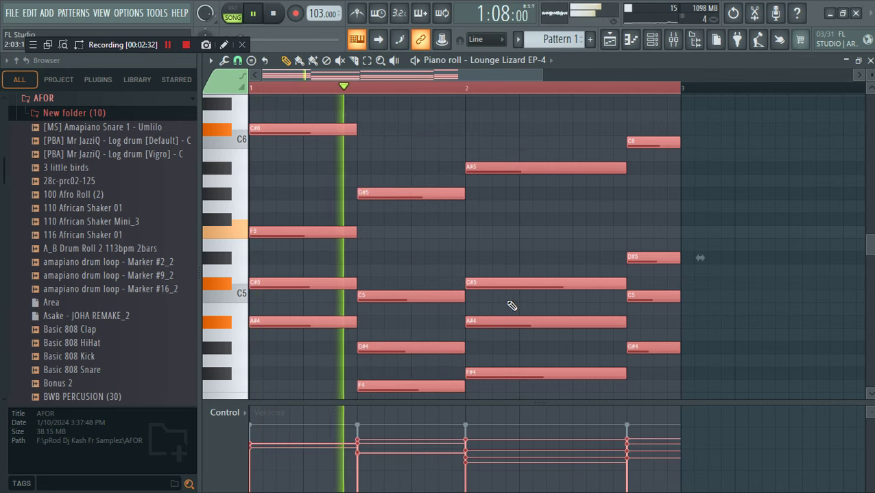
Take the Lounge Lizard channel out of solo so all channels are enabled, and play the song.
{"action": "left_click", "coordinate": [651, 40]}
{"action": "right_click", "coordinate": [372, 279]}
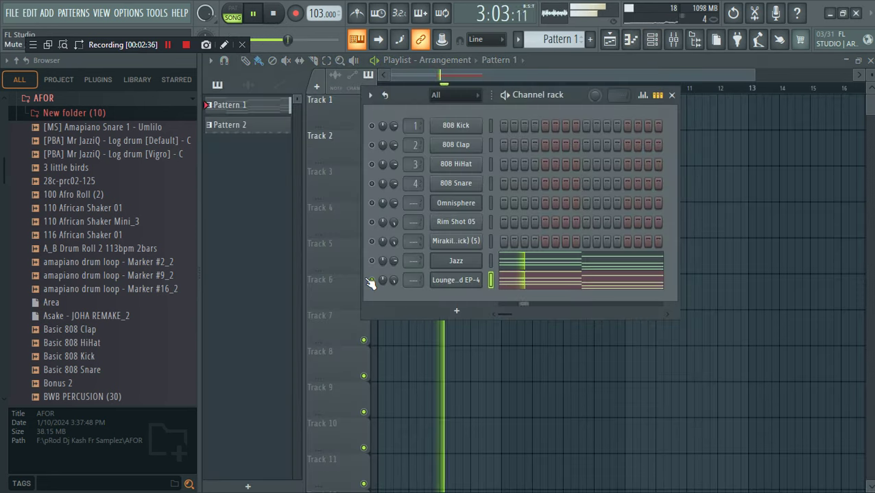
{"action": "key", "text": "space"}
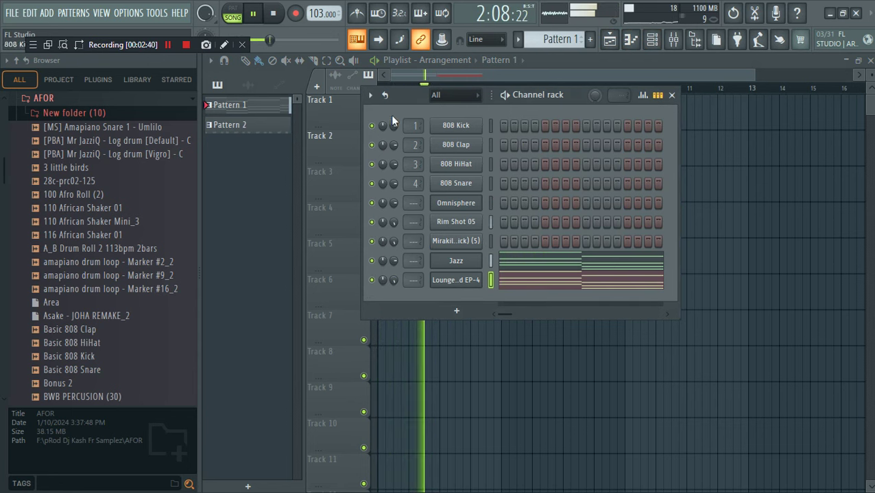
{"action": "key", "text": "space"}
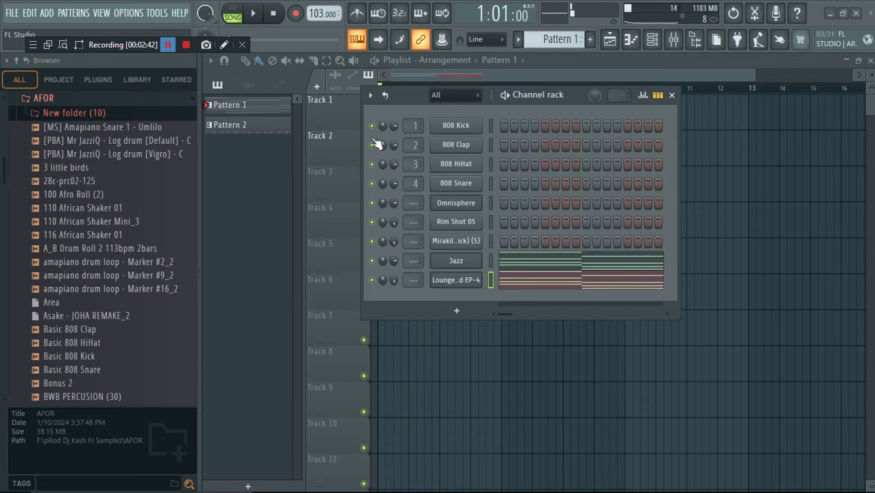
{"action": "key", "text": "space"}
Clone the Jazz guitar channel and open the clone's empty piano roll.
{"action": "right_click", "coordinate": [458, 266]}
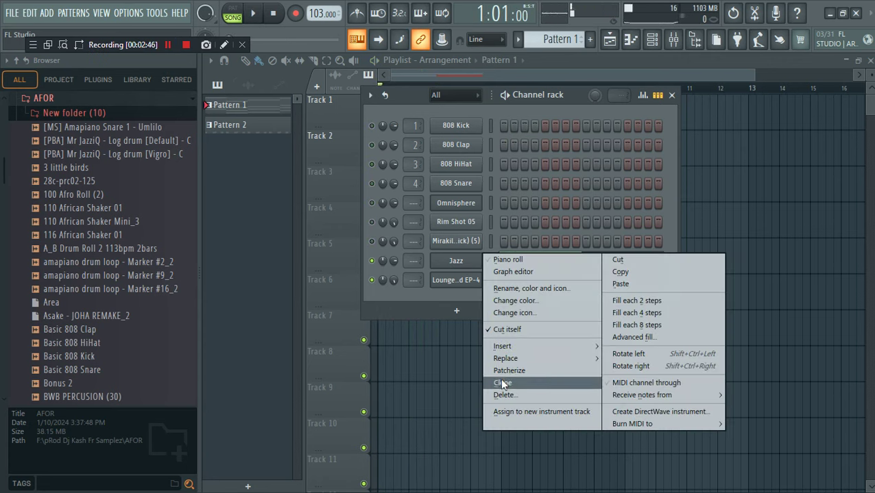
{"action": "left_click", "coordinate": [503, 383]}
{"action": "left_click", "coordinate": [519, 107]}
{"action": "right_click", "coordinate": [458, 280]}
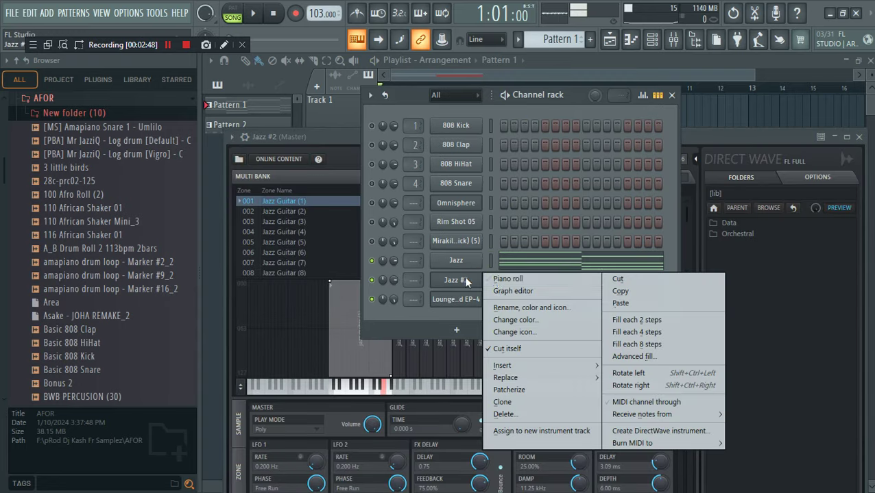
{"action": "left_click", "coordinate": [468, 281]}
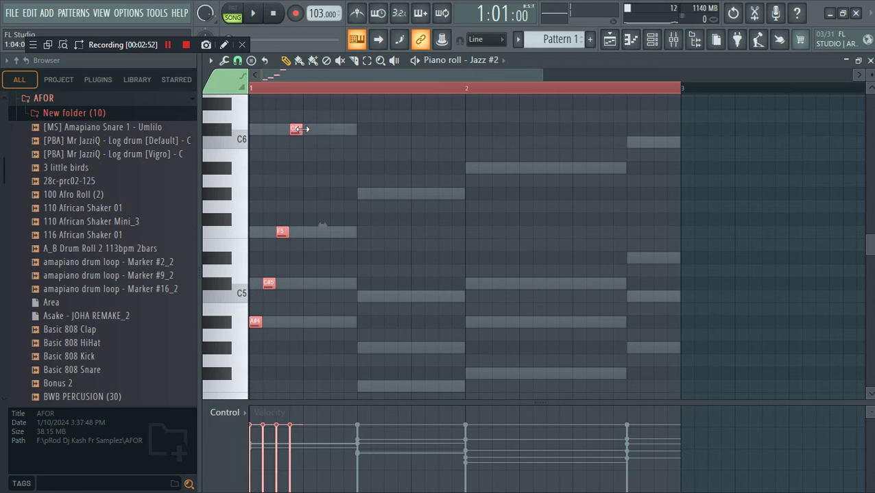
Draw a rising A#4, C#5, F5, C#6 arpeggio one step apart from bar 1, each note five steps long.
{"action": "left_click_drag", "start_coordinate": [350, 143], "coordinate": [371, 146]}
{"action": "scroll", "coordinate": [421, 238], "scroll_direction": "down", "scroll_amount": 3}
{"action": "key", "text": "space"}
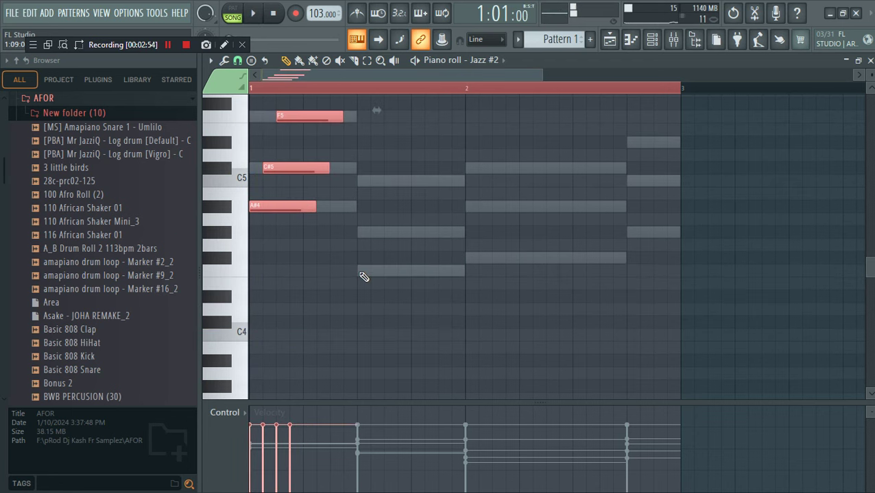
Try the bar 1 arpeggio one octave lower.
{"action": "scroll", "coordinate": [364, 277], "scroll_direction": "up", "scroll_amount": 4}
{"action": "key", "text": "space"}
{"action": "key", "text": "space"}
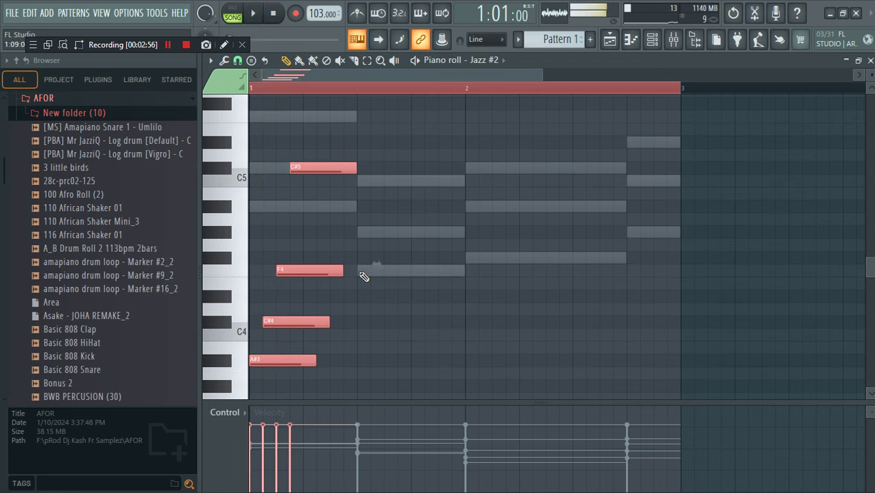
{"action": "scroll", "coordinate": [364, 277], "scroll_direction": "down", "scroll_amount": 1}
{"action": "key", "text": "space"}
Draw rising arpeggios one step apart: F4, G#4, C5, G#5 from the middle of bar 1 and F#4, A#4, C#5, A#5 from bar 2.
{"action": "left_click", "coordinate": [364, 369]}
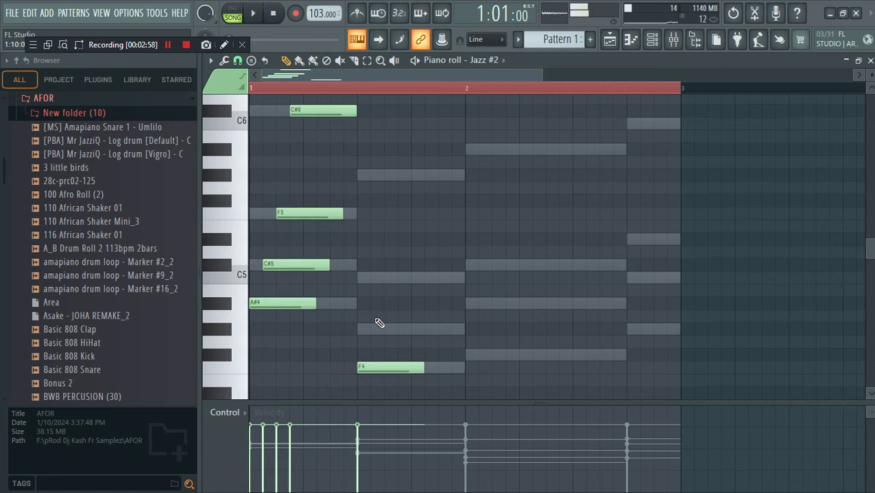
{"action": "left_click", "coordinate": [377, 329]}
{"action": "left_click", "coordinate": [390, 277]}
{"action": "left_click", "coordinate": [403, 175]}
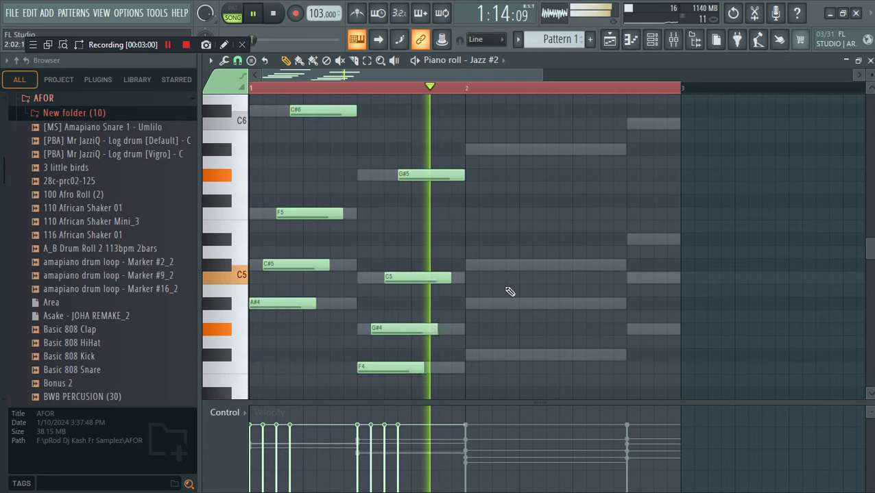
{"action": "key", "text": "space"}
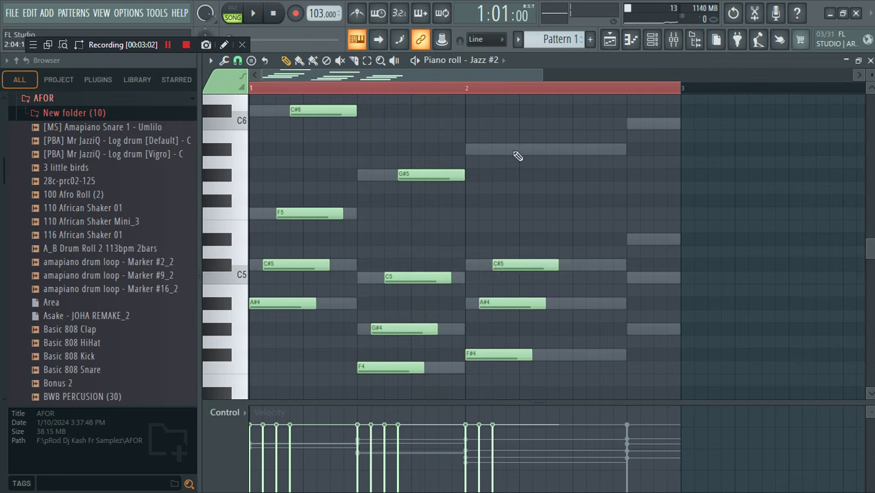
{"action": "key", "text": "space"}
Solo the Jazz #2 channel and play back its arpeggio.
{"action": "left_click", "coordinate": [652, 39]}
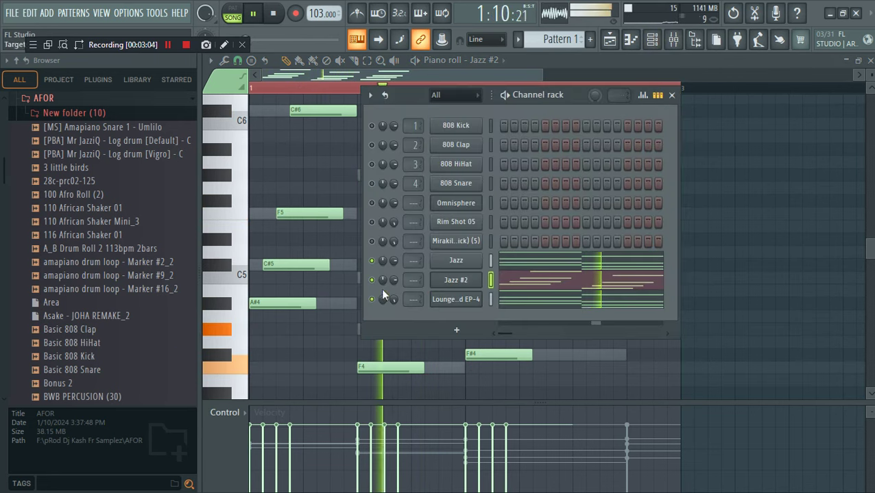
{"action": "left_click", "coordinate": [575, 287]}
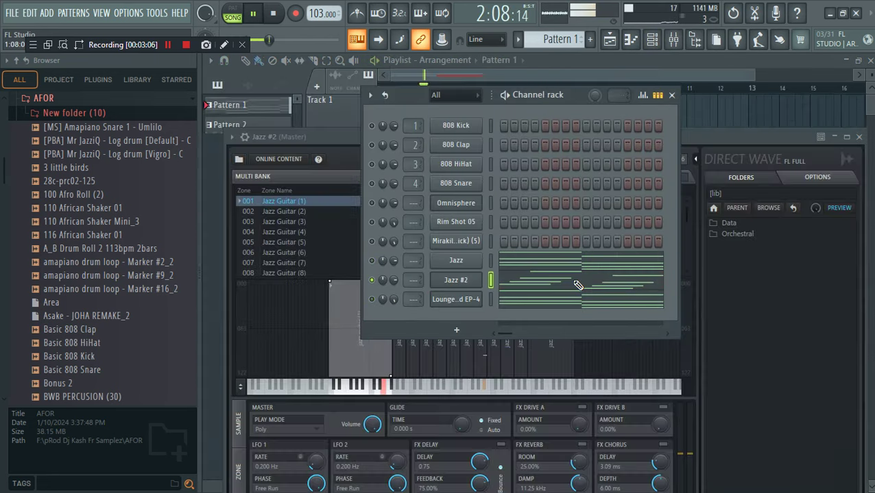
{"action": "left_click", "coordinate": [576, 288]}
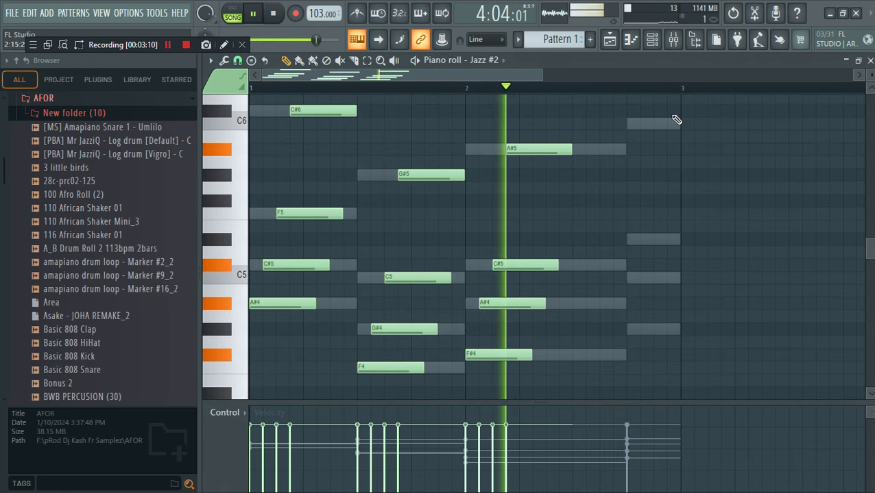
{"action": "left_click", "coordinate": [662, 40]}
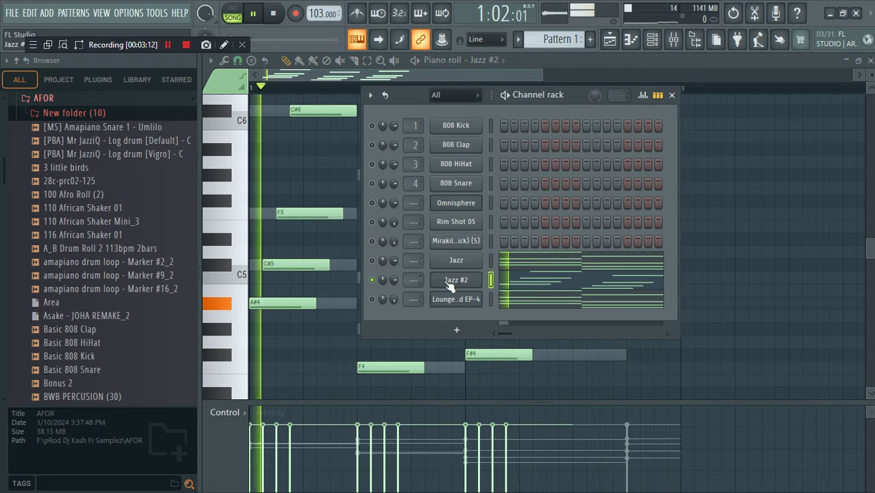
Route the Jazz #2 channel to a free mixer track.
{"action": "left_click", "coordinate": [451, 282]}
{"action": "left_click", "coordinate": [231, 138]}
{"action": "left_click", "coordinate": [431, 72]}
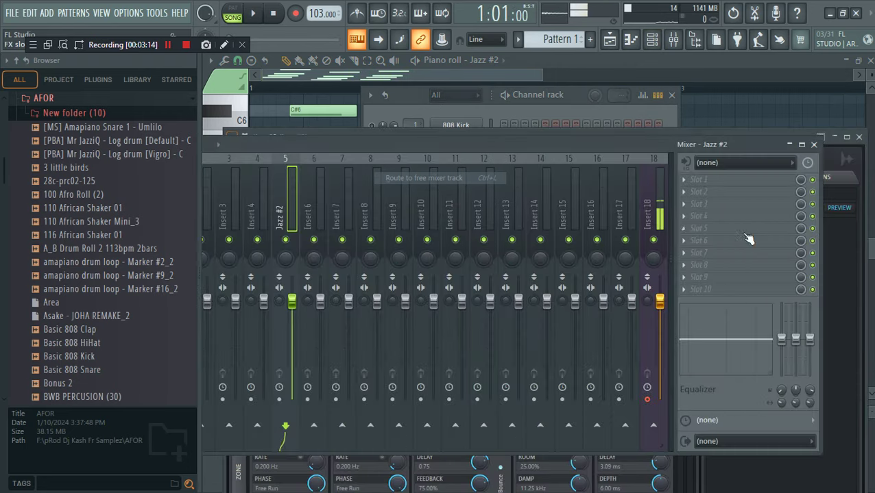
Load Fruity Reeverb 2 in slot 7 and Fruity Parametric EQ 2 in slot 3 of the Jazz #2 mixer track, cutting the low end.
{"action": "left_click", "coordinate": [740, 243]}
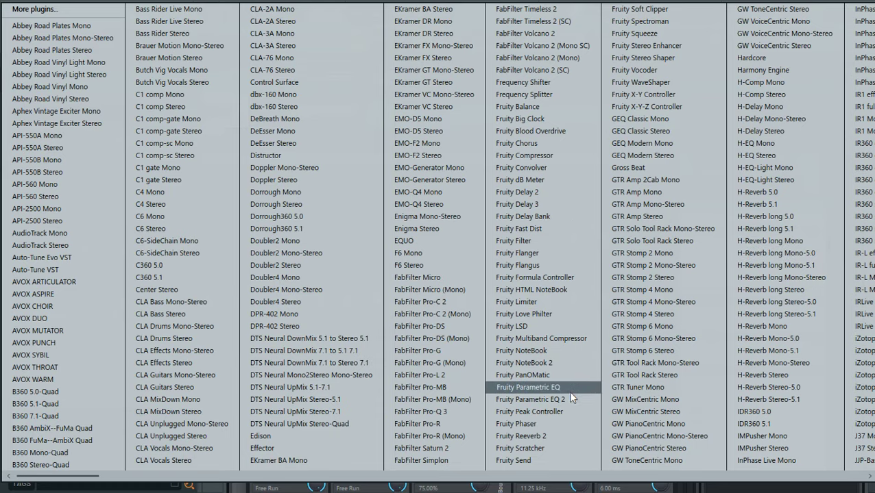
{"action": "left_click", "coordinate": [559, 436]}
{"action": "left_click", "coordinate": [714, 207]}
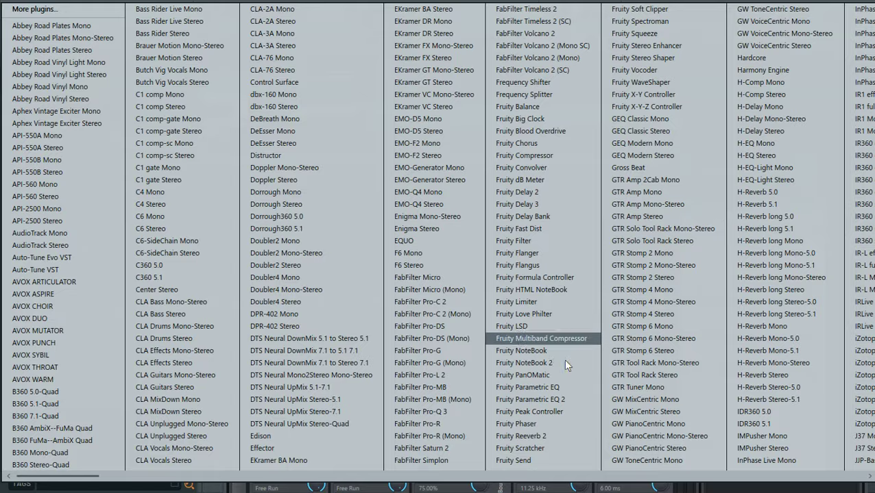
{"action": "left_click", "coordinate": [560, 400]}
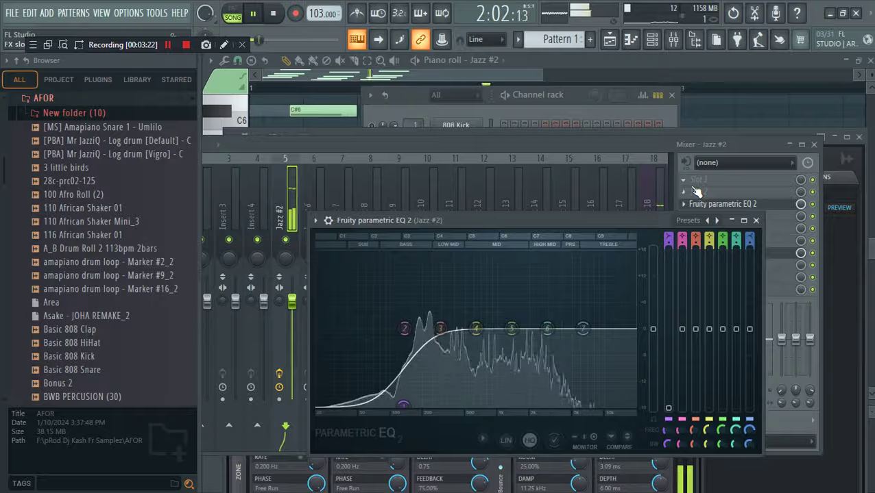
Load Fruity Chorus in slot 1 of the Jazz #2 mixer track and adjust its mix level.
{"action": "left_click", "coordinate": [689, 217]}
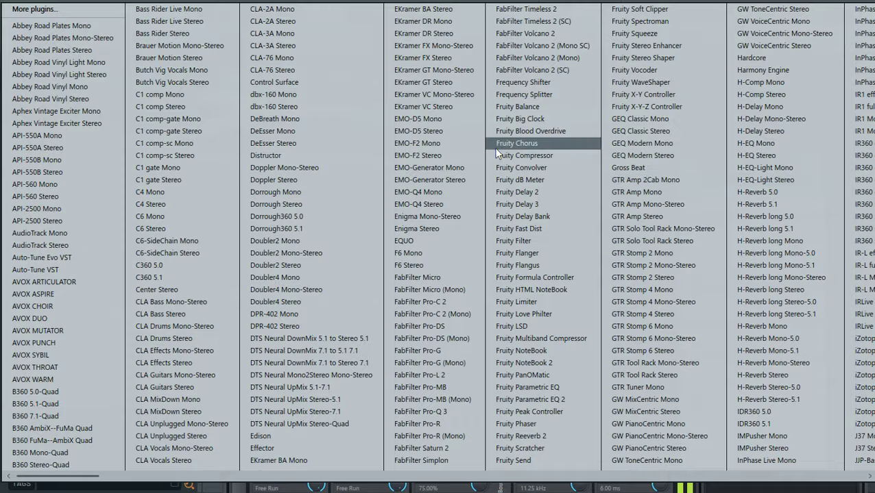
{"action": "left_click", "coordinate": [542, 143]}
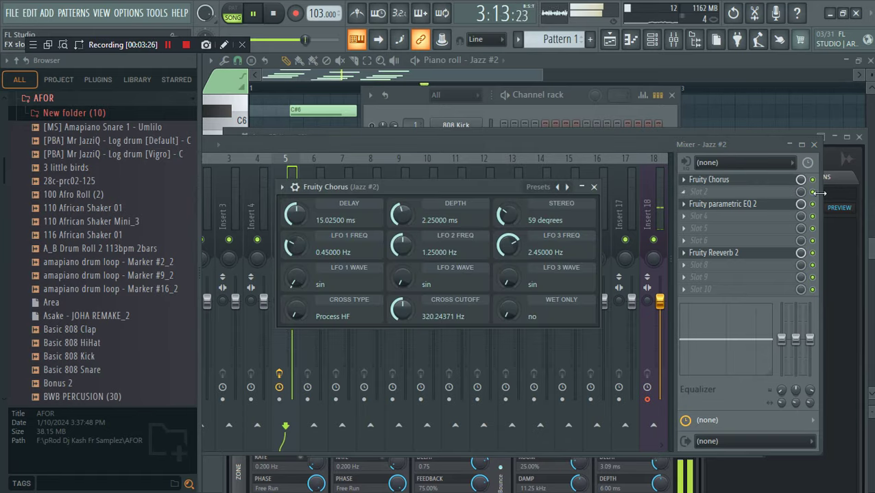
{"action": "left_click", "coordinate": [799, 180]}
Mute every channel except Jazz, Jazz #2 and the Lounge Lizard piano.
{"action": "left_click", "coordinate": [545, 130]}
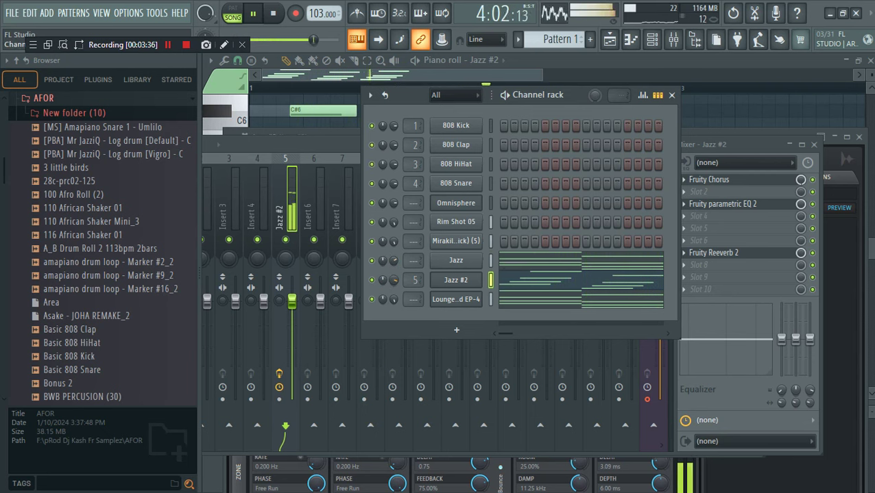
{"action": "right_click", "coordinate": [466, 204]}
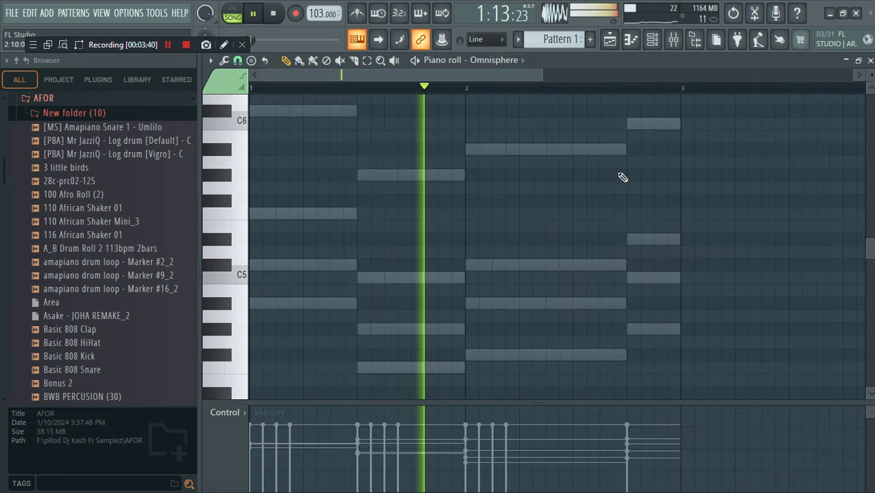
{"action": "key", "text": "F6"}
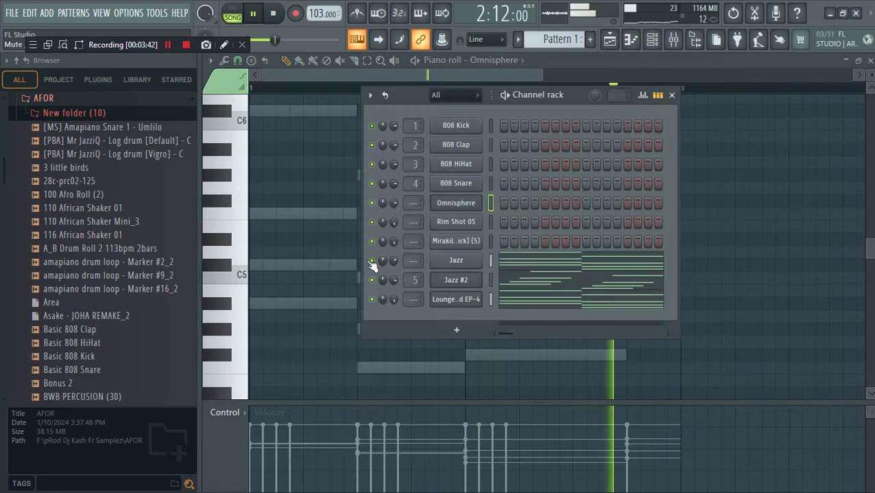
{"action": "left_click", "coordinate": [371, 280]}
{"action": "left_click", "coordinate": [372, 300]}
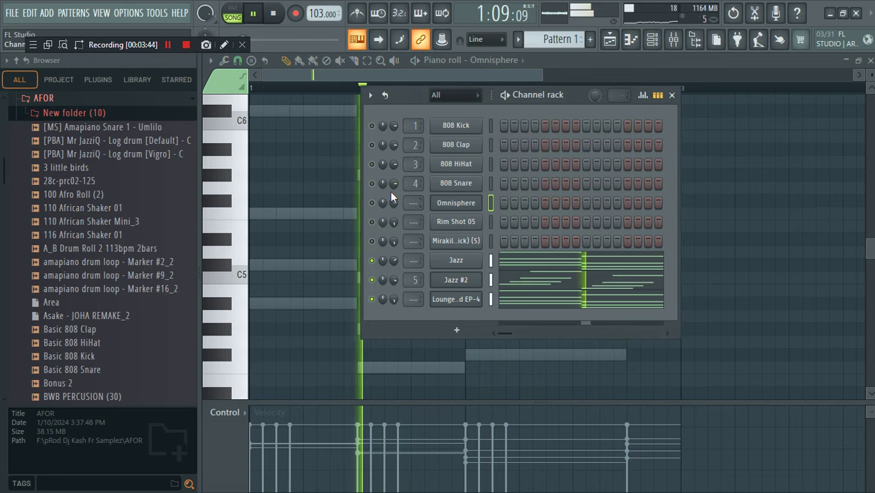
Unmute the Omnisphere channel and open its piano roll.
{"action": "left_click", "coordinate": [474, 207]}
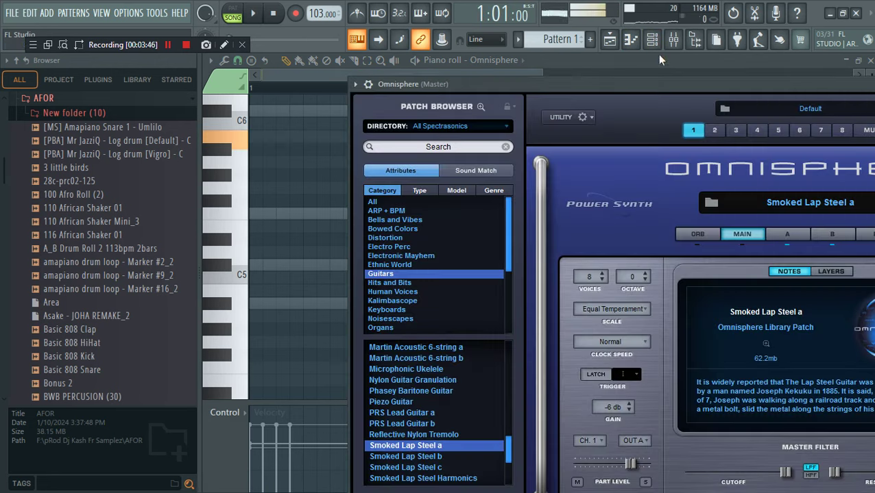
{"action": "key", "text": "F6"}
{"action": "right_click", "coordinate": [469, 204]}
{"action": "left_click", "coordinate": [523, 203]}
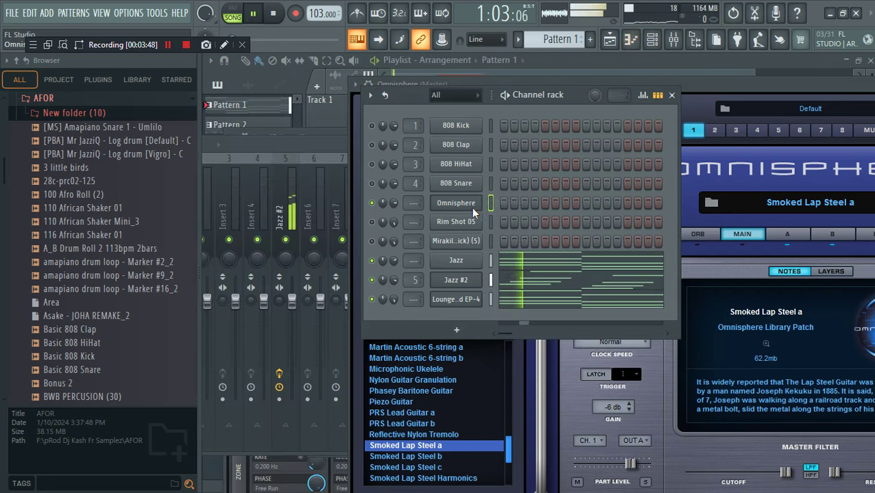
{"action": "right_click", "coordinate": [471, 207]}
{"action": "left_click", "coordinate": [523, 199]}
Draw a three-step A#5 from the middle of bar 2 and overlapping D#6 and E6 notes on its last beat.
{"action": "scroll", "coordinate": [664, 172], "scroll_direction": "down", "scroll_amount": 4}
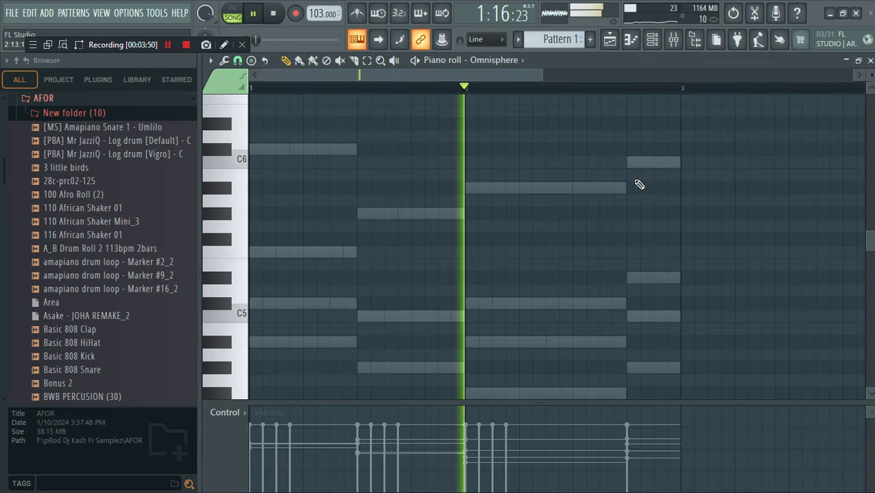
{"action": "left_click", "coordinate": [579, 189]}
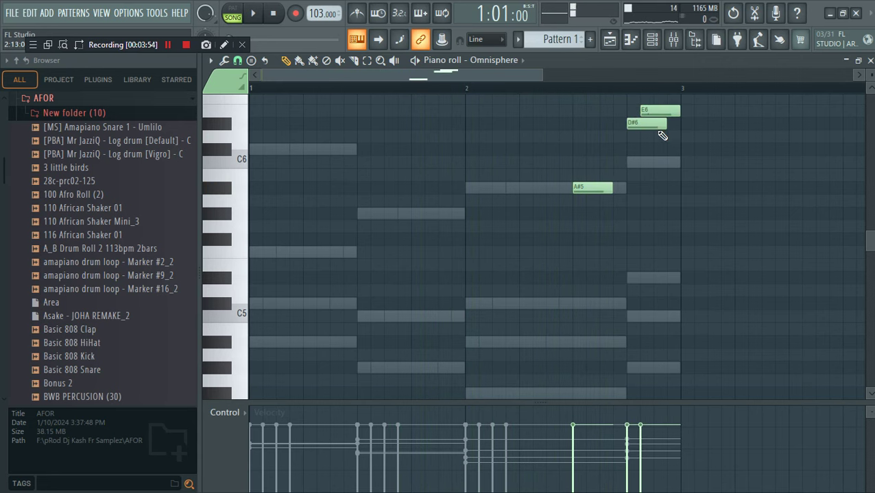
{"action": "scroll", "coordinate": [662, 135], "scroll_direction": "up", "scroll_amount": 5}
{"action": "key", "text": "space"}
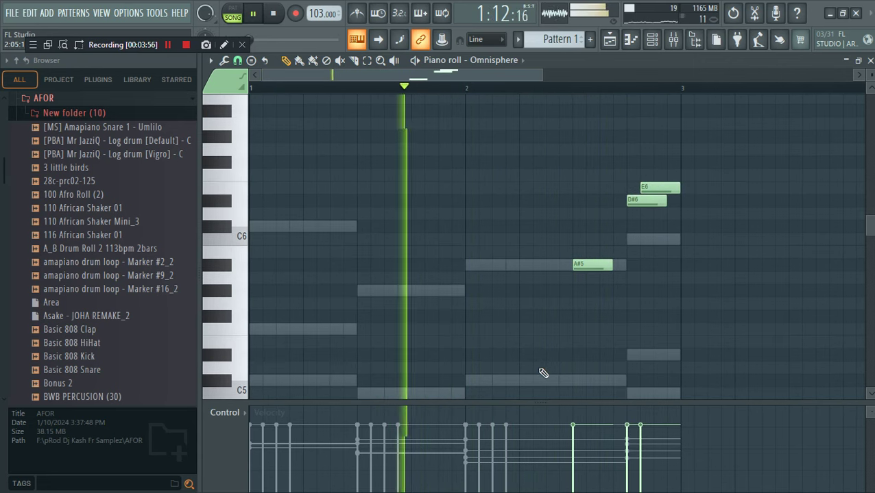
Turn the last beat of bar 2 into one-step notes D#6, F6, D#6, C#6 and place a one-step A#5 at the start of bar 1.
{"action": "mouse_move", "coordinate": [666, 203]}
{"action": "left_mouse_down"}
{"action": "mouse_move", "coordinate": [636, 206]}
{"action": "mouse_move", "coordinate": [657, 190]}
{"action": "left_mouse_up"}
{"action": "key", "text": "space"}
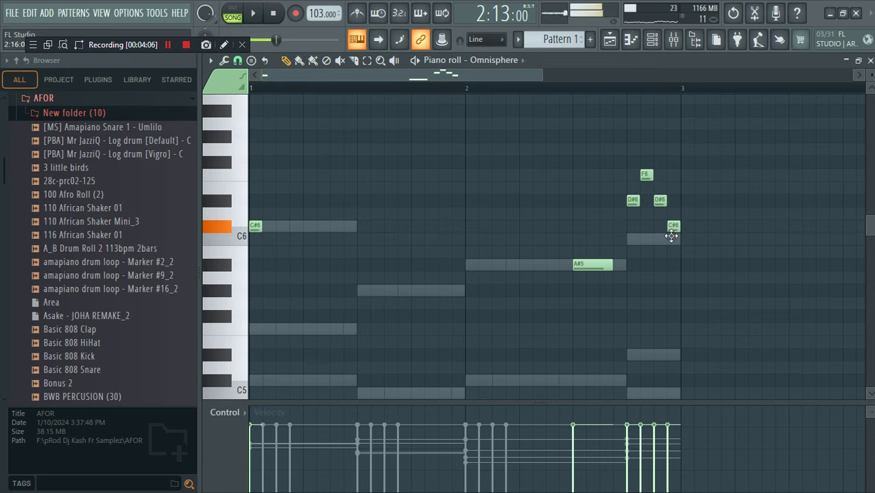
{"action": "left_click_drag", "start_coordinate": [671, 223], "coordinate": [671, 236]}
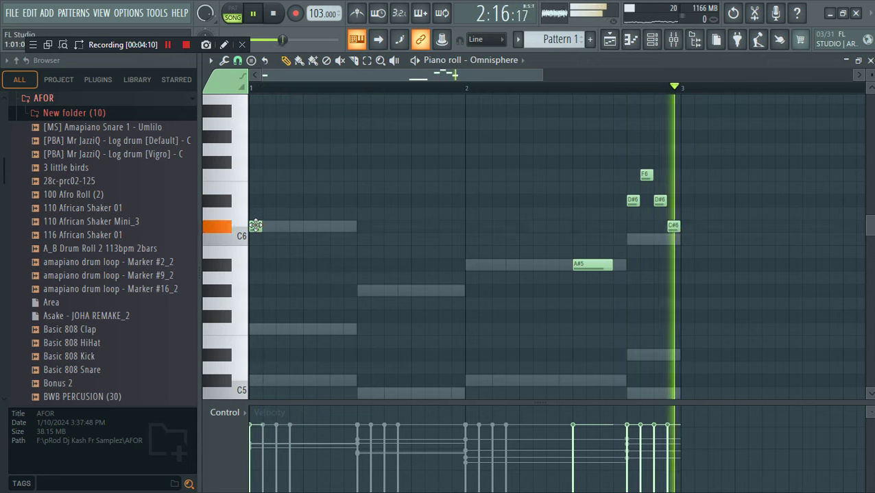
{"action": "left_click_drag", "start_coordinate": [253, 227], "coordinate": [252, 266]}
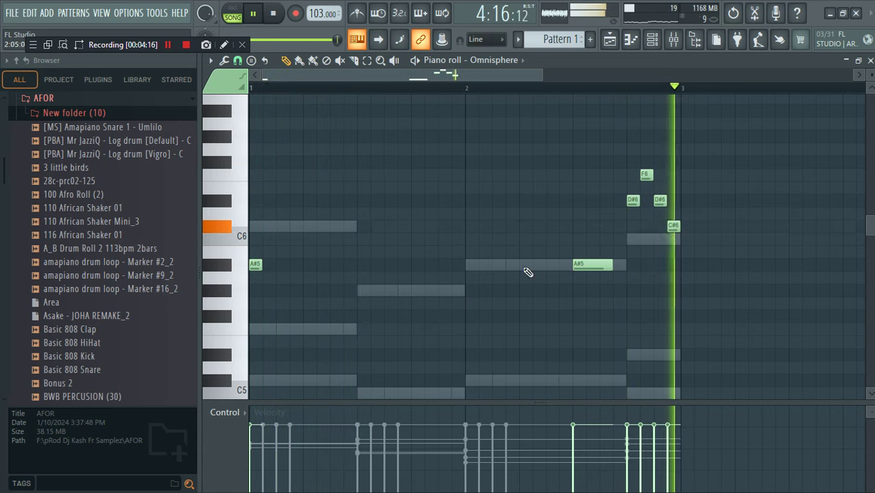
Add one-step Omnisphere notes G#5, A#5, C#6 and G#5 on the last beat of bar 1 and play them back.
{"action": "left_click", "coordinate": [415, 290]}
{"action": "left_click", "coordinate": [432, 264]}
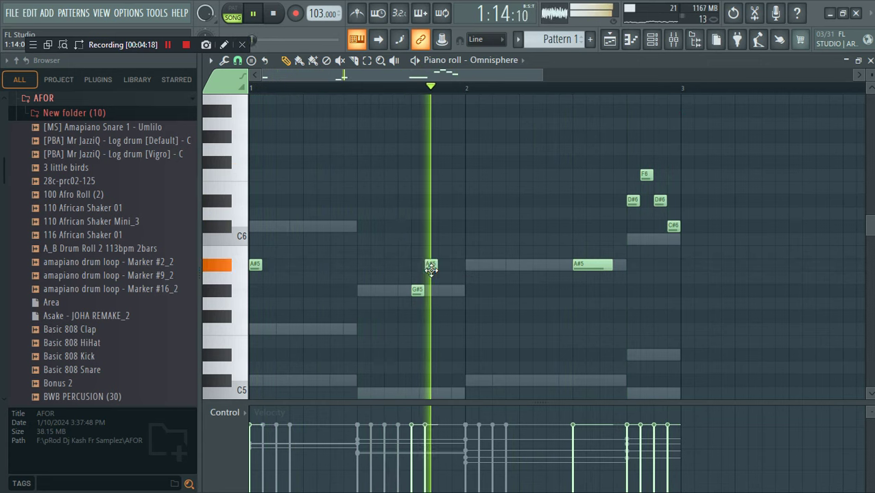
{"action": "key", "text": "space"}
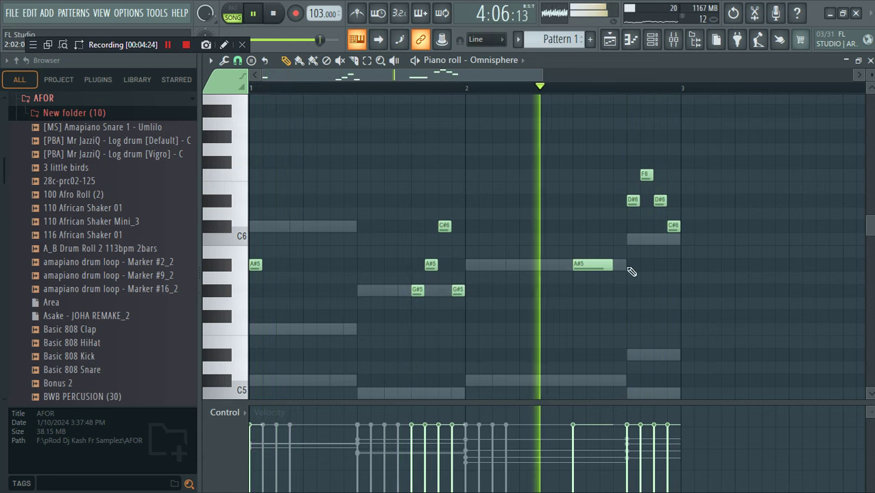
Unmute all channels in the channel rack and play the full arrangement with the Omnisphere melody.
{"action": "left_click", "coordinate": [658, 42]}
{"action": "left_click", "coordinate": [664, 42]}
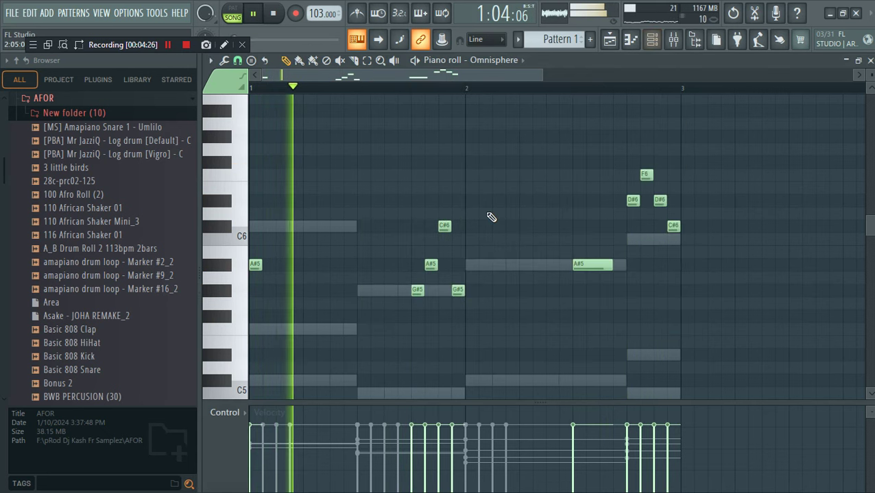
{"action": "key", "text": "space"}
{"action": "left_click", "coordinate": [655, 38]}
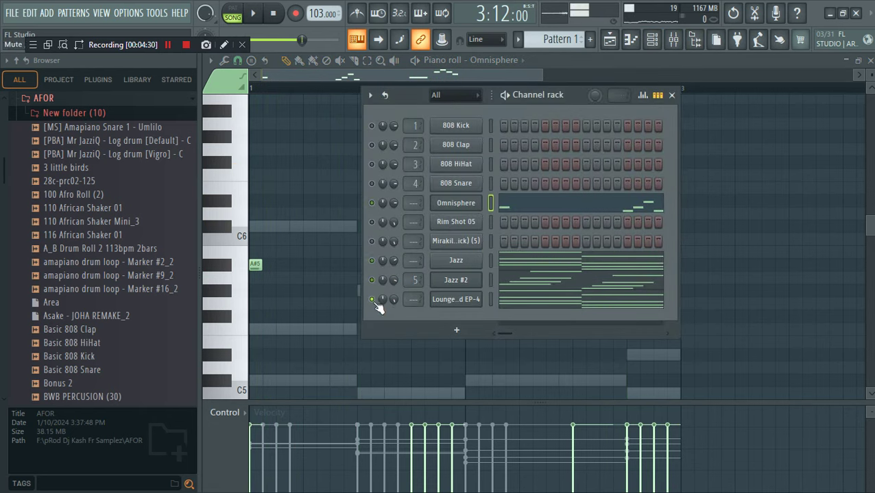
{"action": "key", "text": "space"}
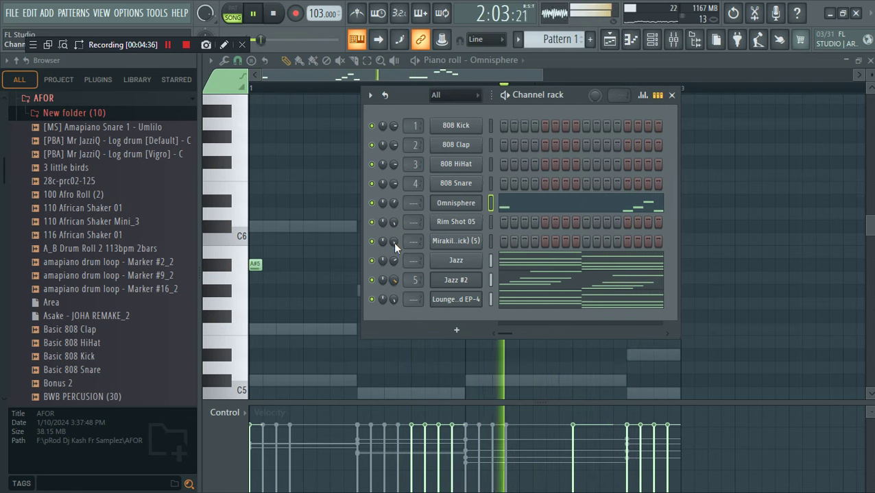
Delete the four Omnisphere notes on the last beat of bar 1.
{"action": "left_click", "coordinate": [589, 205]}
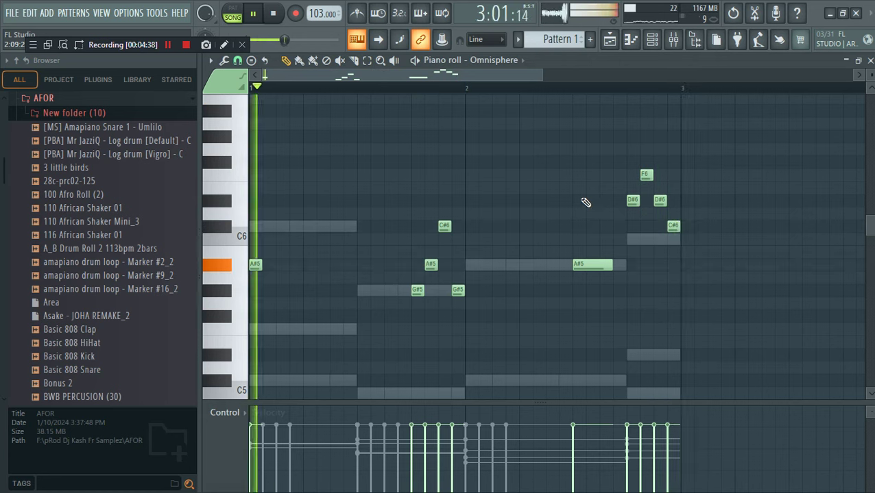
{"action": "right_click", "coordinate": [444, 226]}
{"action": "right_click", "coordinate": [457, 290]}
{"action": "right_click", "coordinate": [431, 264]}
{"action": "right_click", "coordinate": [417, 290]}
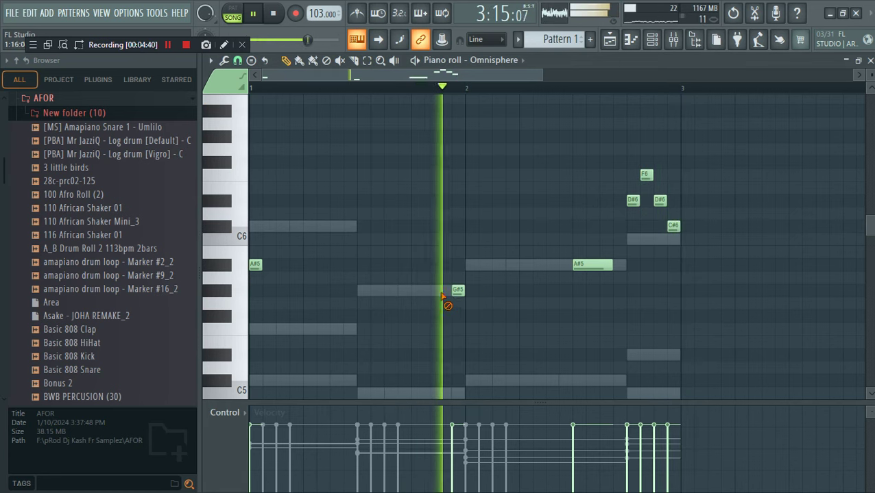
{"action": "left_click", "coordinate": [565, 199]}
{"action": "right_click", "coordinate": [566, 200]}
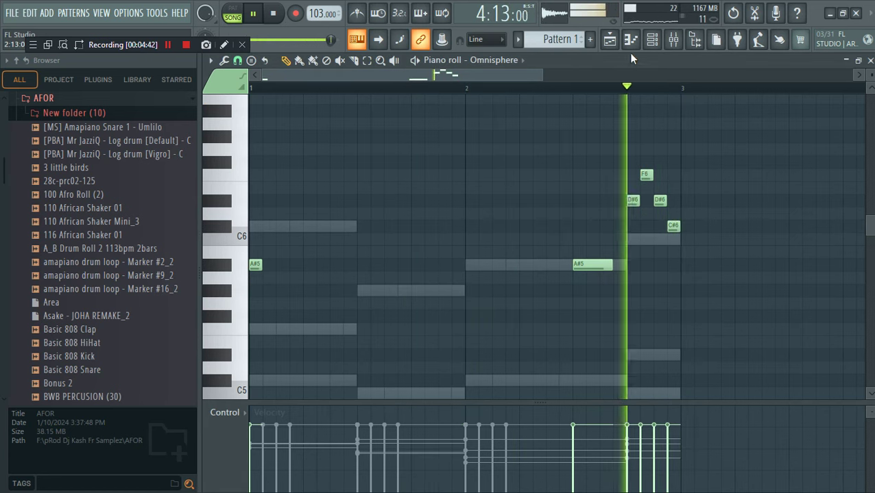
Place the 110 African Shaker 01 sample at bar 1 of Track 3 in the playlist.
{"action": "left_click", "coordinate": [609, 39]}
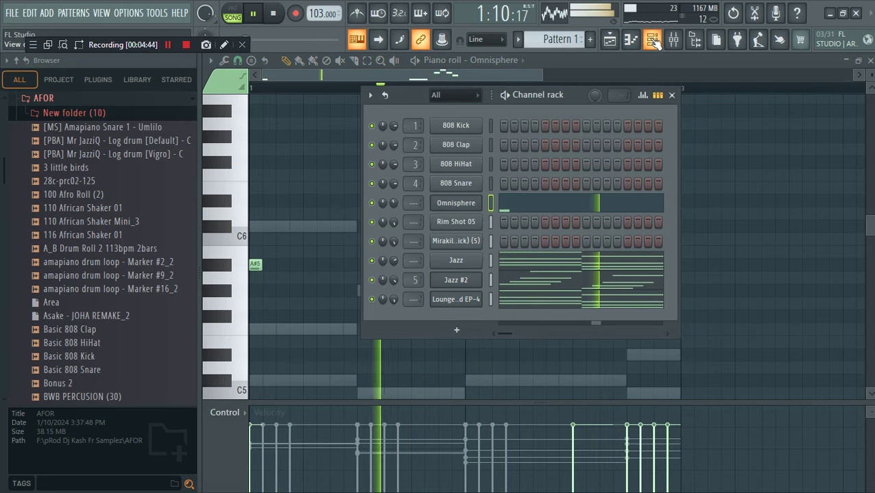
{"action": "left_click", "coordinate": [608, 39]}
{"action": "key", "text": "space"}
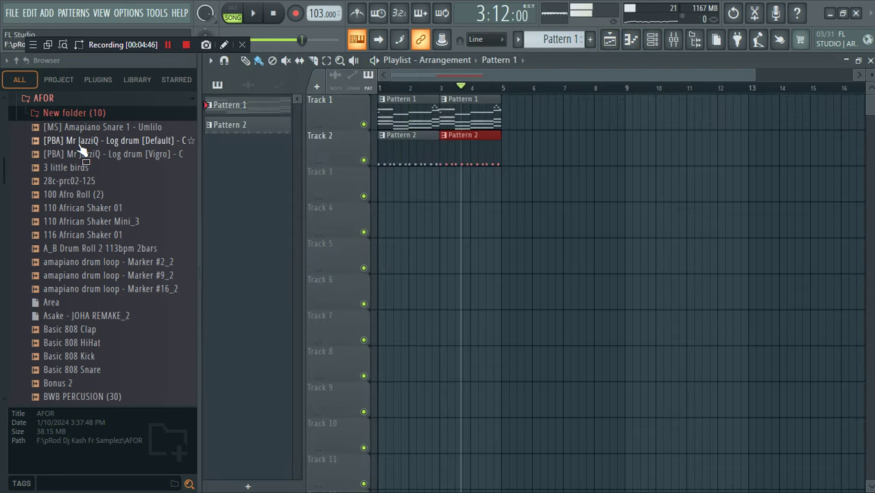
{"action": "scroll", "coordinate": [110, 220], "scroll_direction": "up", "scroll_amount": 7}
{"action": "scroll", "coordinate": [114, 258], "scroll_direction": "down", "scroll_amount": 7}
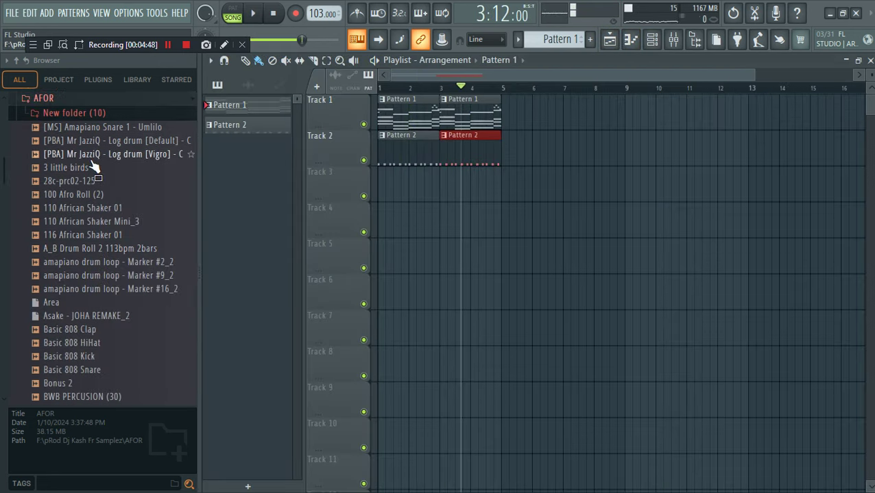
{"action": "left_click_drag", "start_coordinate": [94, 197], "coordinate": [396, 203]}
{"action": "left_click_drag", "start_coordinate": [117, 209], "coordinate": [432, 192]}
Set the shaker clip's time-stretching mode to Stretch and add a second copy of it at bar 3 of Track 3.
{"action": "double_click", "coordinate": [396, 189]}
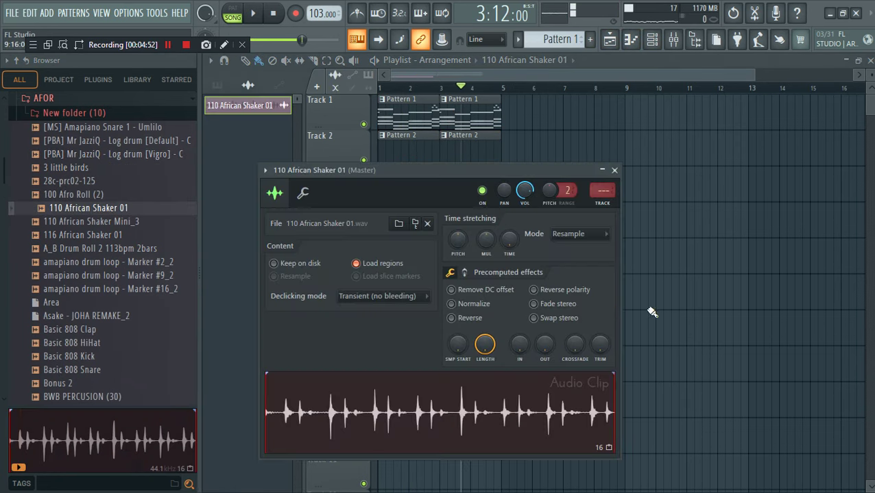
{"action": "left_click", "coordinate": [575, 244]}
{"action": "left_click", "coordinate": [574, 269]}
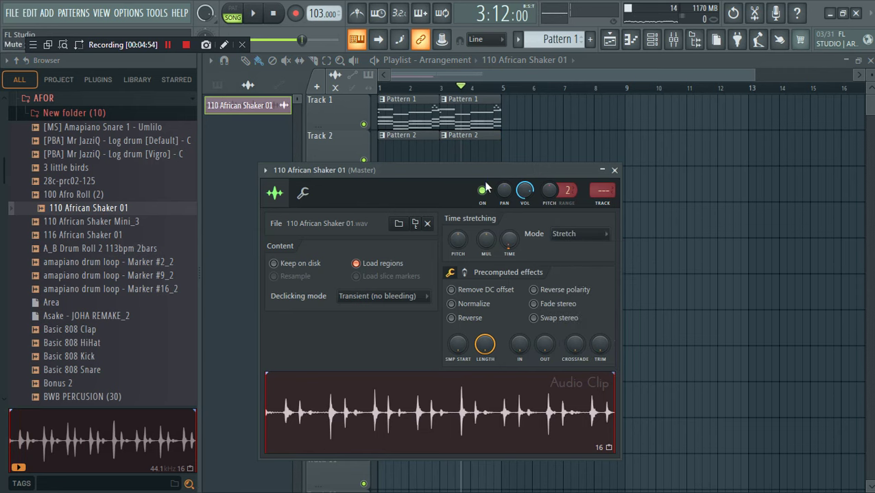
{"action": "left_click_drag", "start_coordinate": [485, 170], "coordinate": [489, 209]}
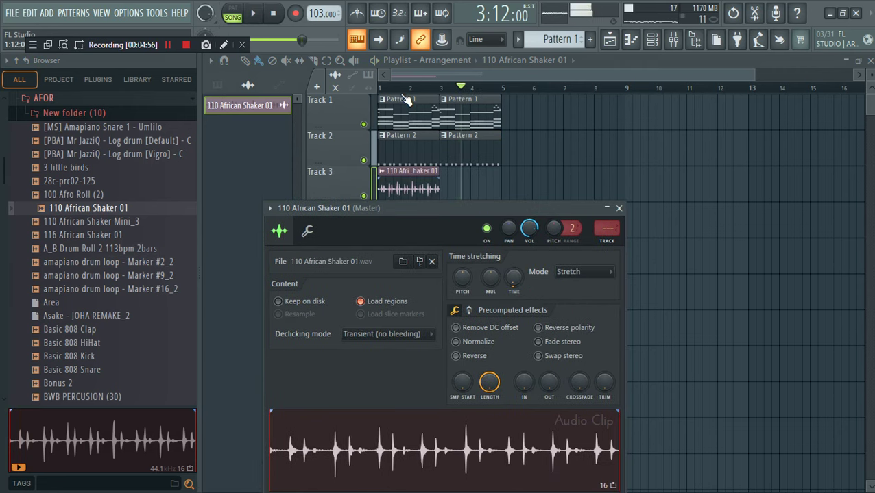
{"action": "left_click", "coordinate": [619, 208]}
{"action": "key", "text": "space"}
{"action": "left_click", "coordinate": [472, 179]}
Show all channels in the channel rack instead of only the audio channels.
{"action": "left_click", "coordinate": [652, 39]}
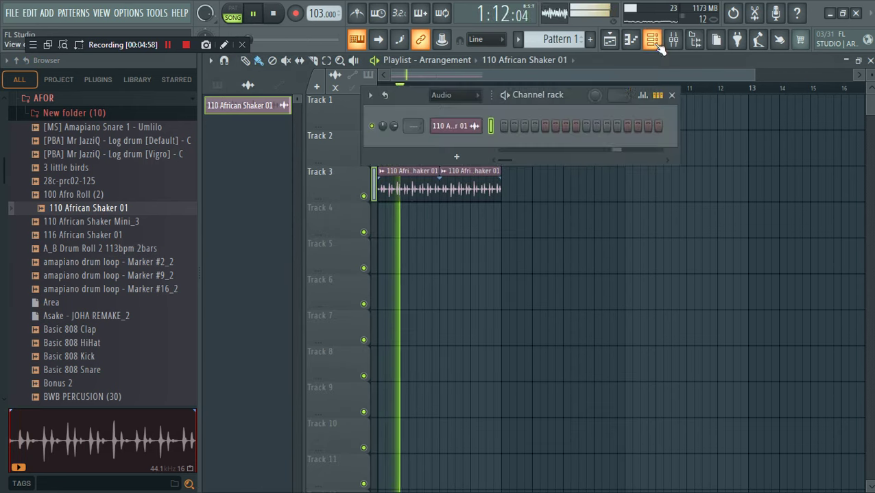
{"action": "left_click", "coordinate": [441, 96]}
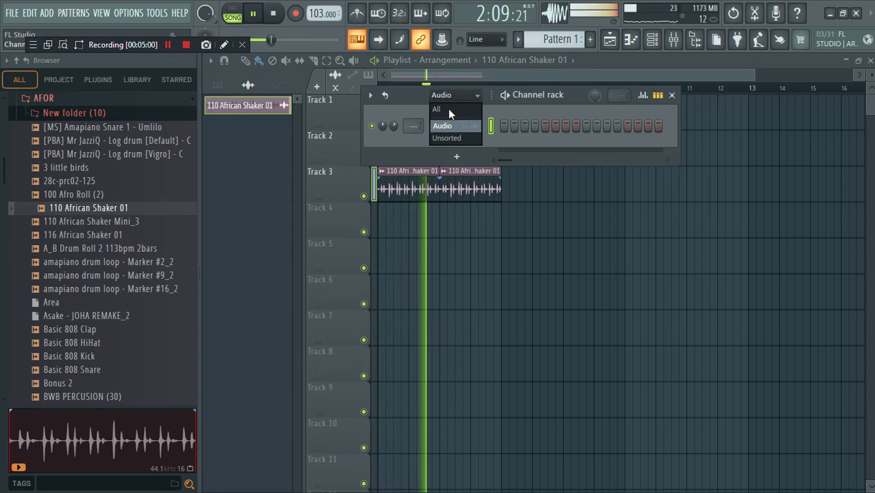
{"action": "left_click", "coordinate": [447, 109]}
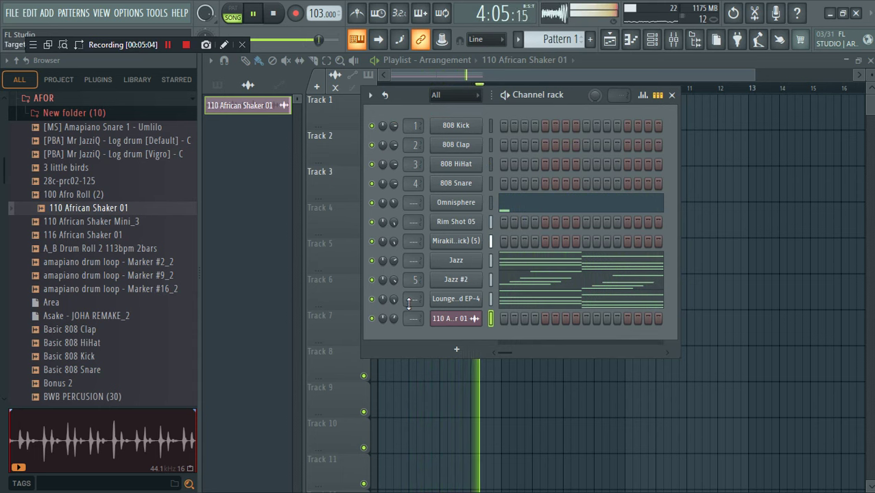
Randomize the velocity levels of all Jazz chord notes and play the arrangement.
{"action": "left_click", "coordinate": [576, 266]}
{"action": "key", "text": "space"}
{"action": "key", "text": "ctrl+a"}
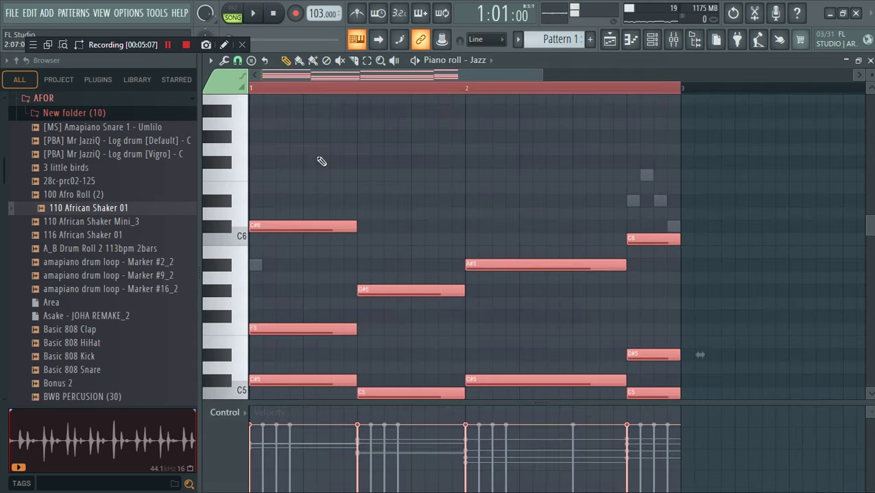
{"action": "left_click", "coordinate": [223, 61]}
{"action": "left_click", "coordinate": [246, 280]}
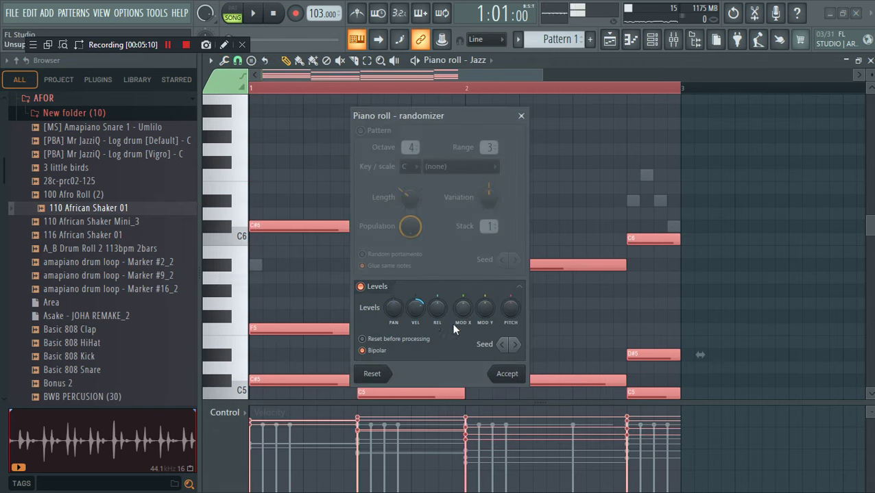
{"action": "left_click_drag", "start_coordinate": [414, 308], "coordinate": [434, 316]}
{"action": "left_click", "coordinate": [507, 375]}
{"action": "key", "text": "space"}
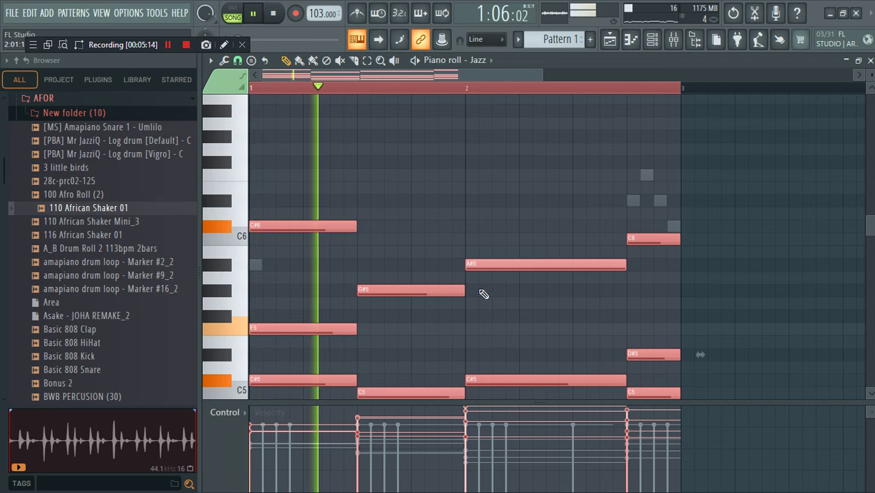
{"action": "scroll", "coordinate": [604, 233], "scroll_direction": "down", "scroll_amount": 2}
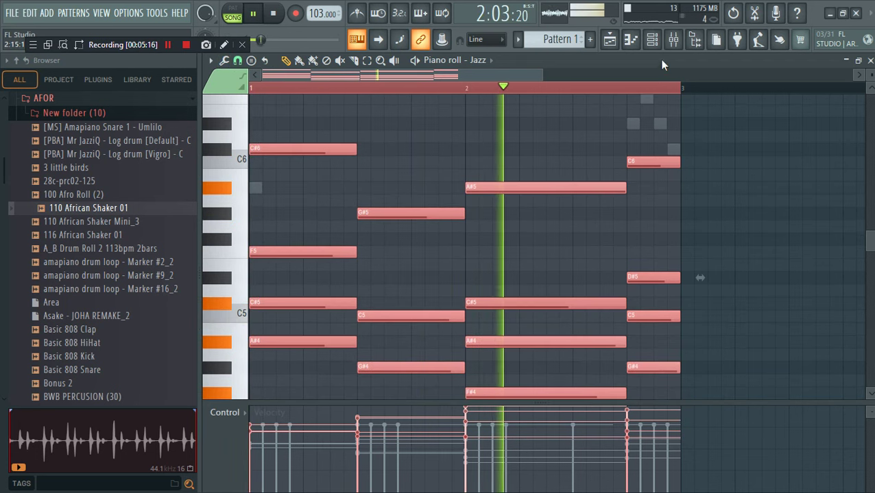
Add a 3x Osc channel to the rack and open its piano roll.
{"action": "left_click", "coordinate": [651, 41]}
{"action": "right_click", "coordinate": [372, 260]}
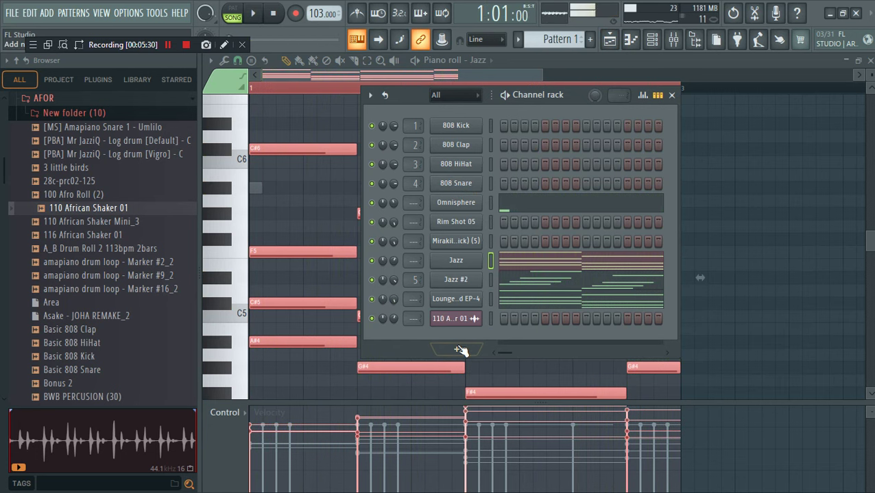
{"action": "left_click", "coordinate": [460, 351]}
{"action": "left_click", "coordinate": [498, 56]}
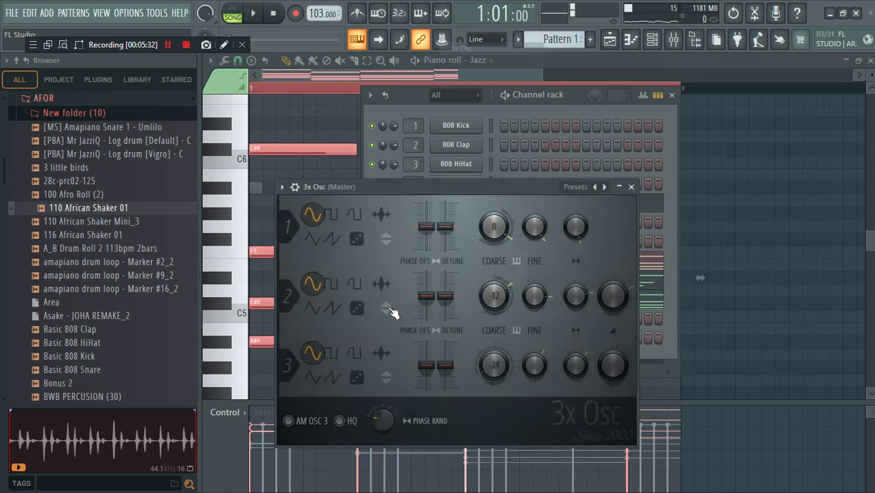
{"action": "left_click", "coordinate": [537, 95]}
{"action": "right_click", "coordinate": [453, 336]}
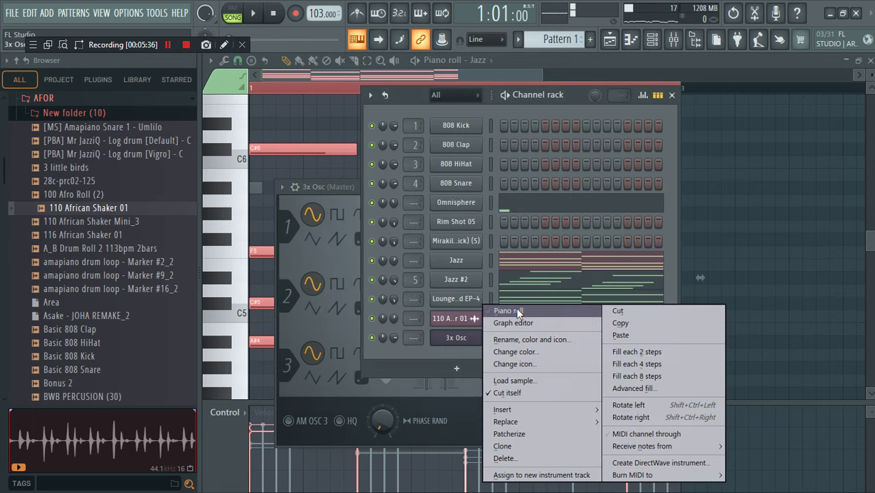
{"action": "left_click", "coordinate": [514, 308]}
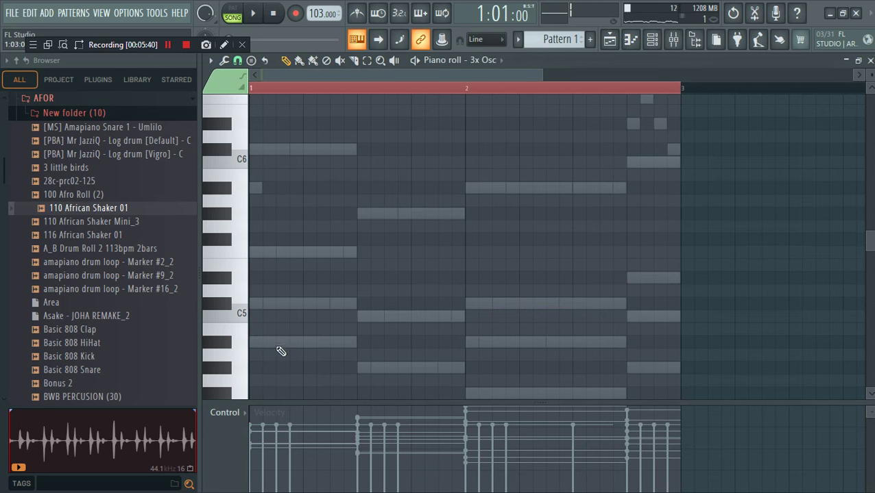
Place three-step 3x Osc bass notes on the chord roots: A#4 at bar 1 and F#4 at bar 2.
{"action": "key", "text": "space"}
{"action": "scroll", "coordinate": [301, 353], "scroll_direction": "up", "scroll_amount": 3}
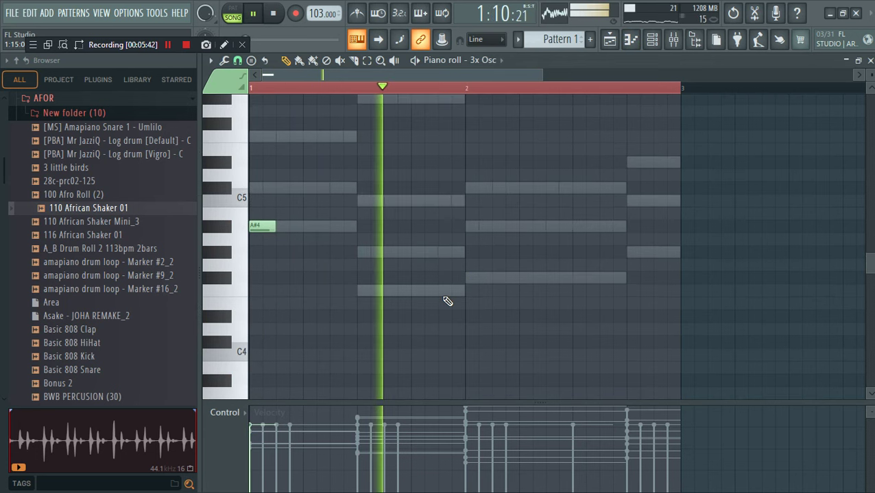
{"action": "left_click", "coordinate": [467, 280]}
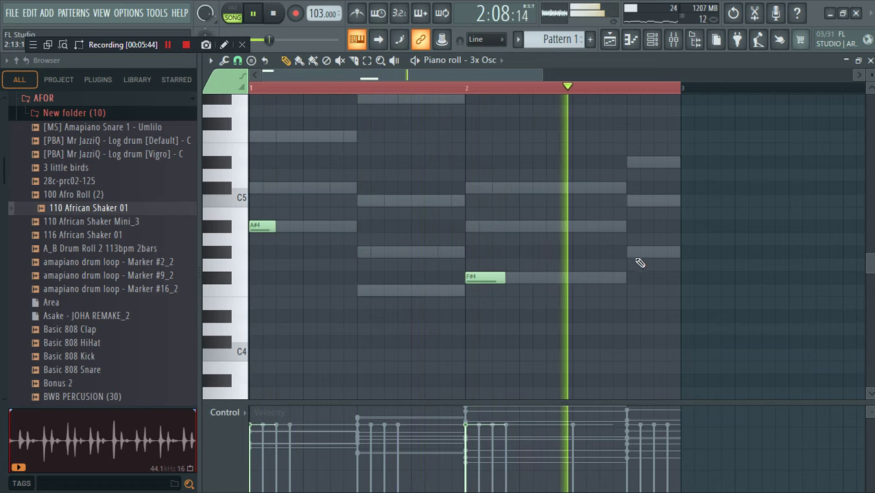
{"action": "scroll", "coordinate": [515, 271], "scroll_direction": "up", "scroll_amount": 2}
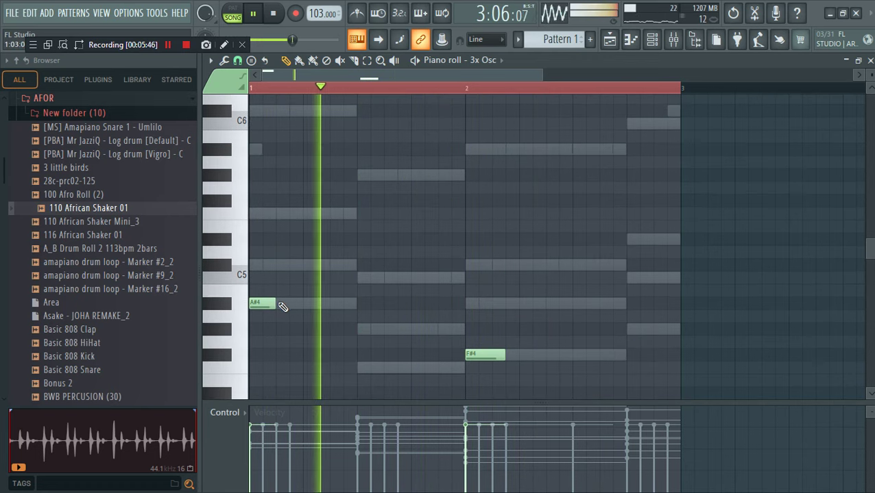
{"action": "key", "text": "space"}
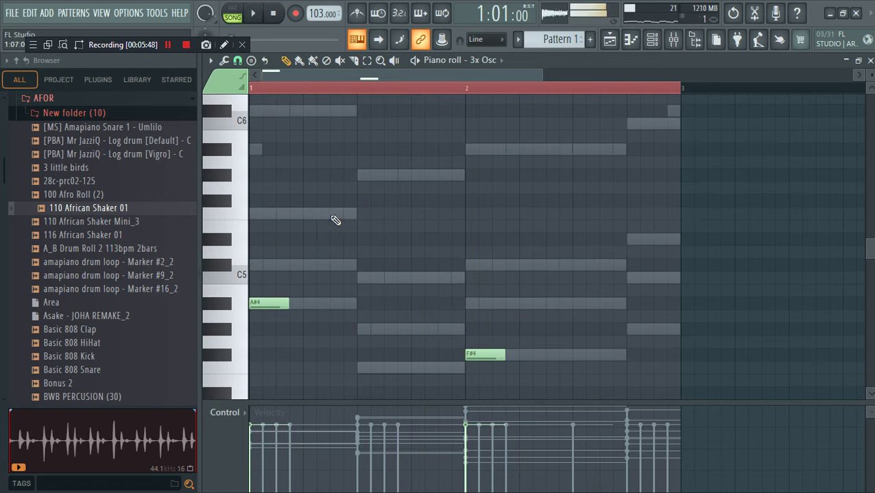
Add a two-step F5 note just before beat 3 of bar 1 and a three-step F4 note on beat 3.
{"action": "left_click_drag", "start_coordinate": [370, 212], "coordinate": [357, 211]}
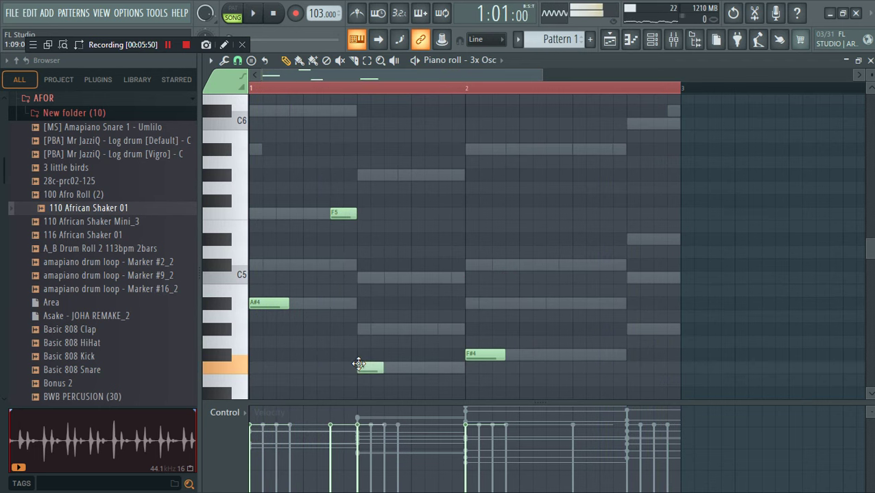
{"action": "scroll", "coordinate": [397, 357], "scroll_direction": "down", "scroll_amount": 2}
{"action": "key", "text": "space"}
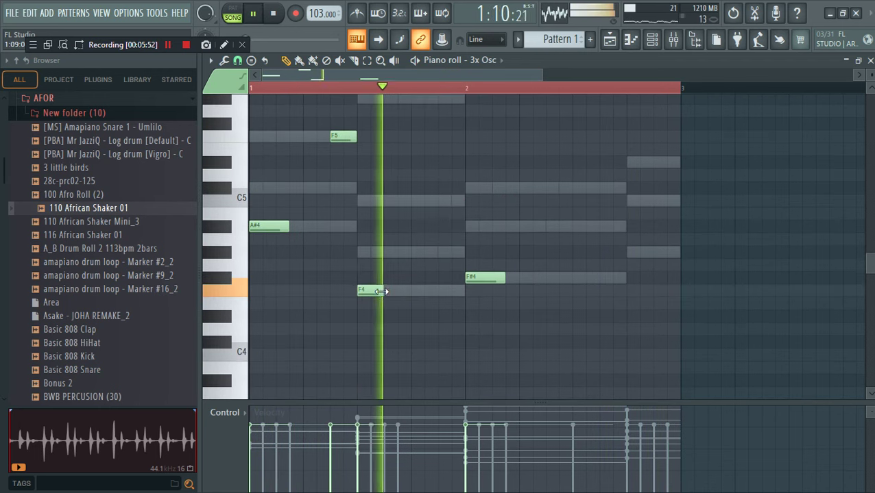
{"action": "left_click_drag", "start_coordinate": [381, 291], "coordinate": [398, 292]}
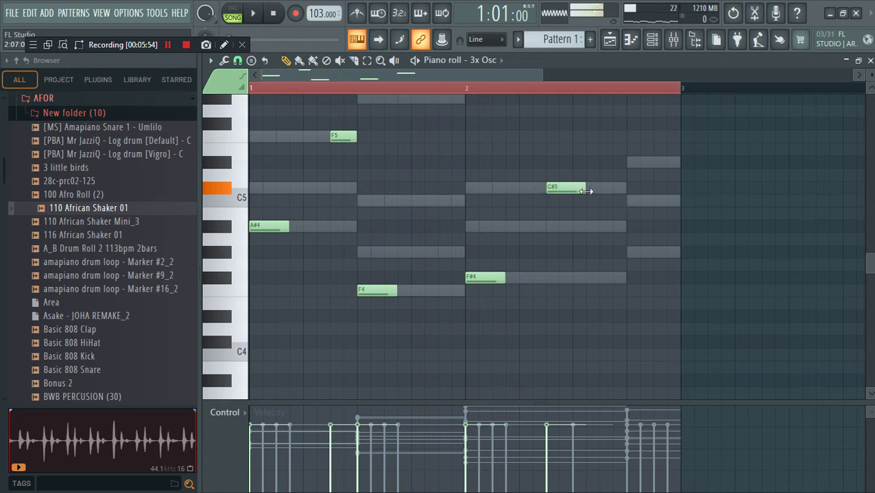
Add an F#5 just before beat 3 of bar 2, an F#4 on beat 3, and two two-step G#4 notes on the last beat.
{"action": "left_click_drag", "start_coordinate": [579, 187], "coordinate": [573, 126]}
{"action": "key", "text": "space"}
{"action": "scroll", "coordinate": [584, 152], "scroll_direction": "up", "scroll_amount": 1}
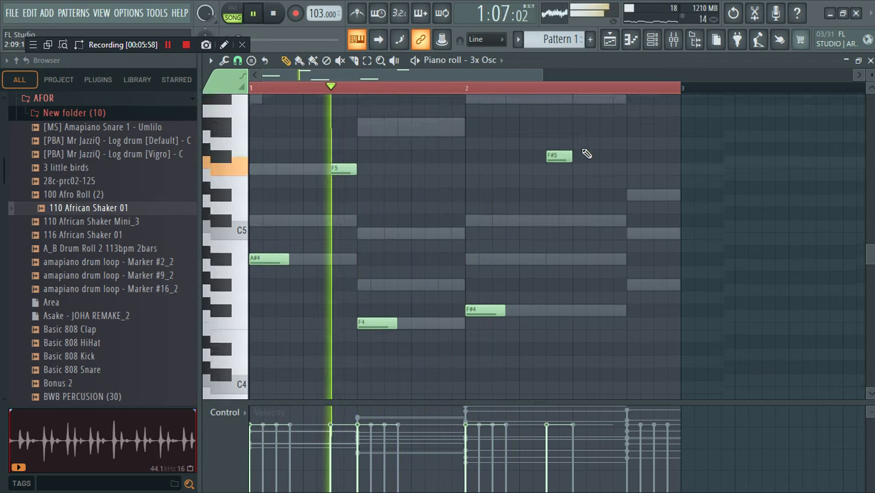
{"action": "left_click", "coordinate": [583, 322]}
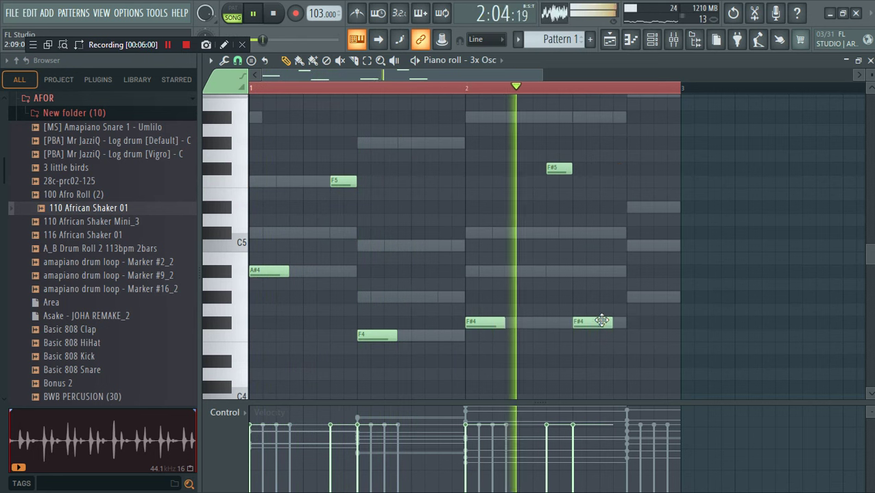
{"action": "left_click", "coordinate": [647, 296]}
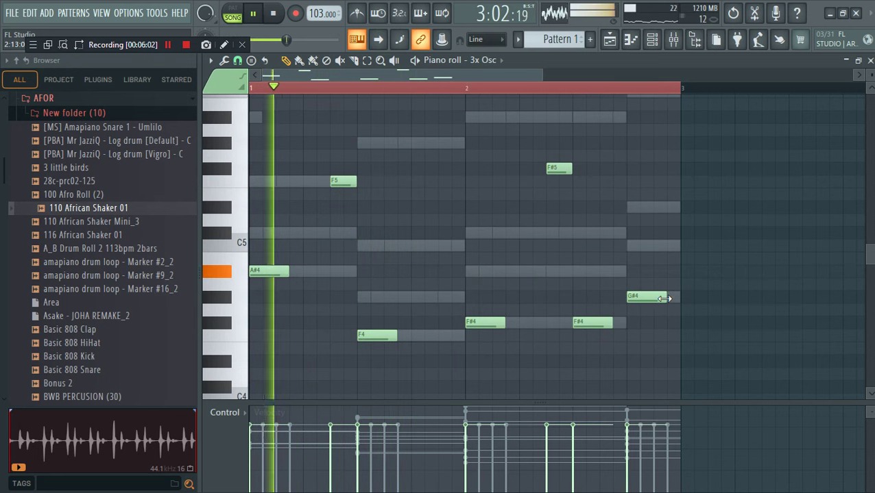
{"action": "left_click_drag", "start_coordinate": [664, 297], "coordinate": [650, 302]}
{"action": "left_click", "coordinate": [669, 297]}
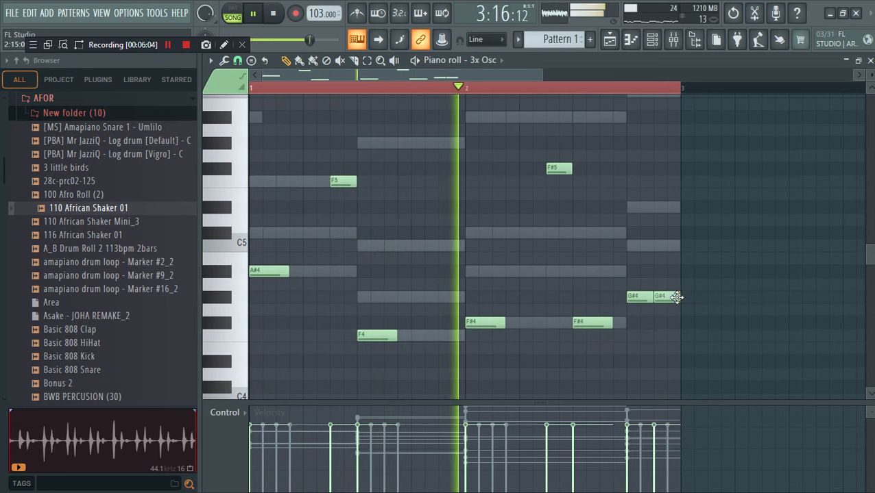
Add two one-step C6 slide notes above the G#4 notes on the last beat of bar 2.
{"action": "scroll", "coordinate": [675, 194], "scroll_direction": "up", "scroll_amount": 2}
{"action": "left_click", "coordinate": [668, 169]}
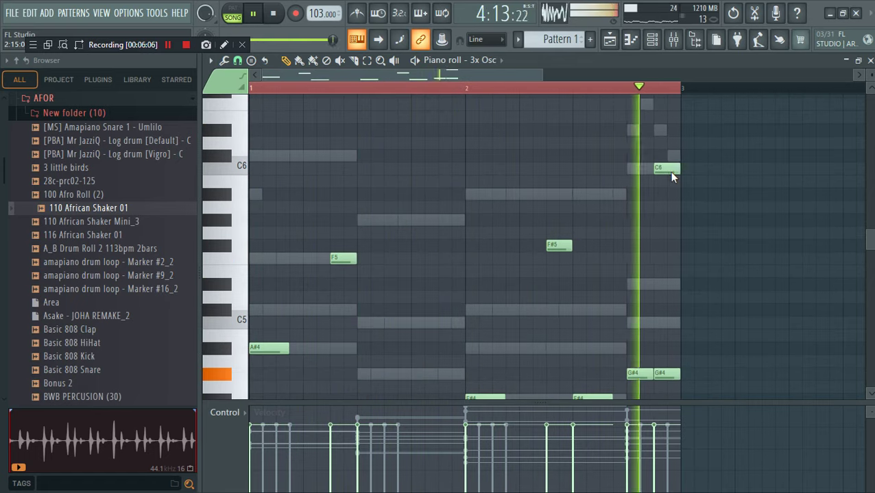
{"action": "double_click", "coordinate": [669, 169]}
{"action": "left_click", "coordinate": [364, 235]}
{"action": "left_click", "coordinate": [506, 325]}
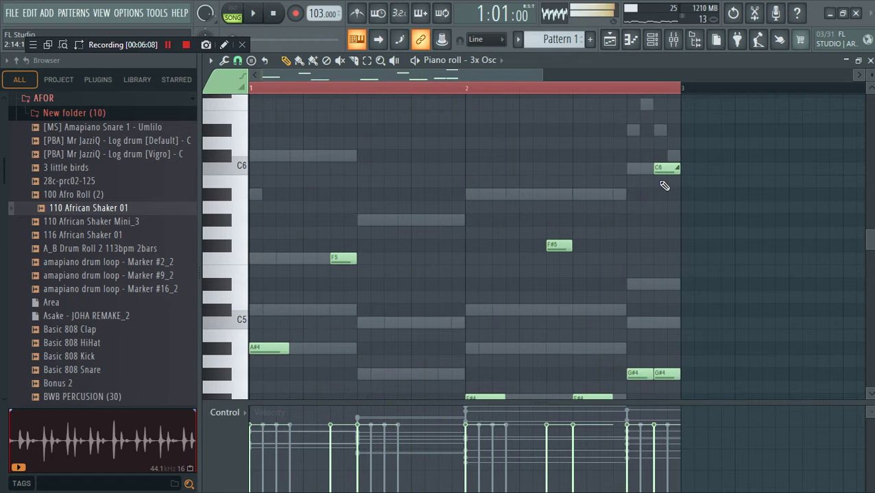
{"action": "key", "text": "space"}
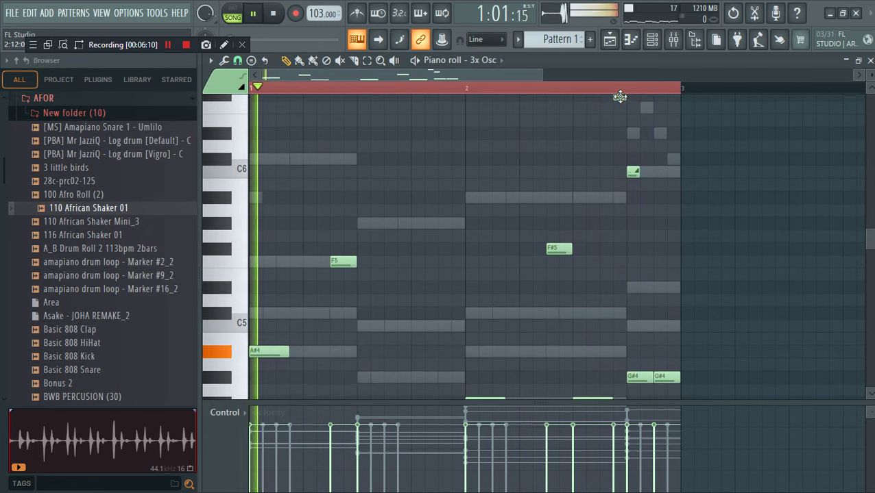
{"action": "left_click", "coordinate": [632, 171]}
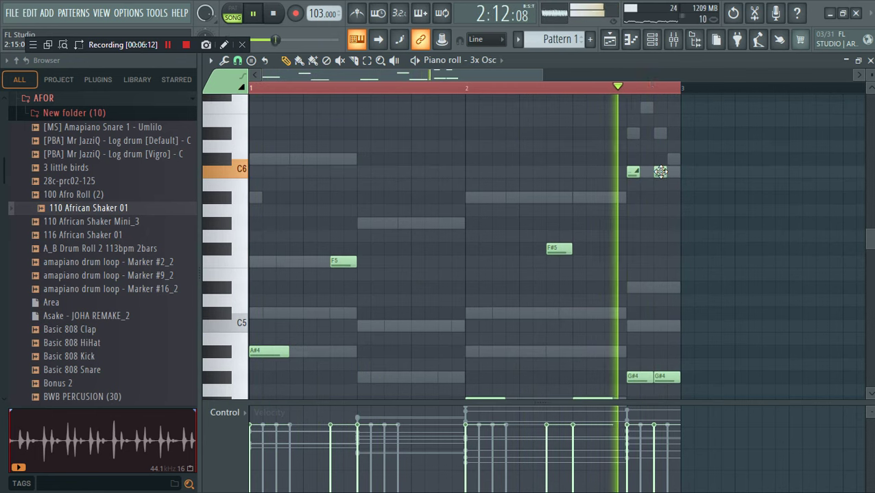
Transpose the whole 3x Osc bass line down one octave and play it.
{"action": "key", "text": "space"}
{"action": "scroll", "coordinate": [700, 178], "scroll_direction": "down", "scroll_amount": 3}
{"action": "key", "text": "space"}
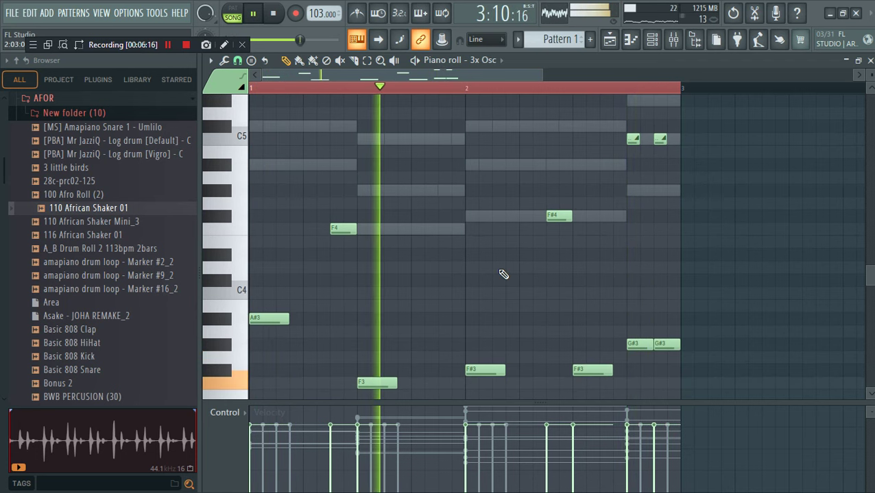
Lower the two slide notes at the end of bar 2 to G#4 and add an F4 note at the end of bar 1.
{"action": "scroll", "coordinate": [514, 260], "scroll_direction": "down", "scroll_amount": 1}
{"action": "scroll", "coordinate": [641, 156], "scroll_direction": "up", "scroll_amount": 1}
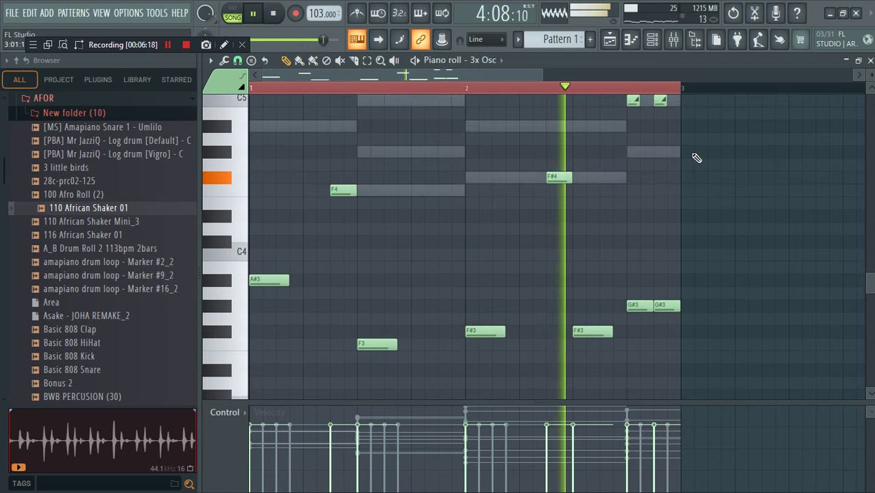
{"action": "left_click_drag", "start_coordinate": [692, 124], "coordinate": [630, 152]}
{"action": "key", "text": "space"}
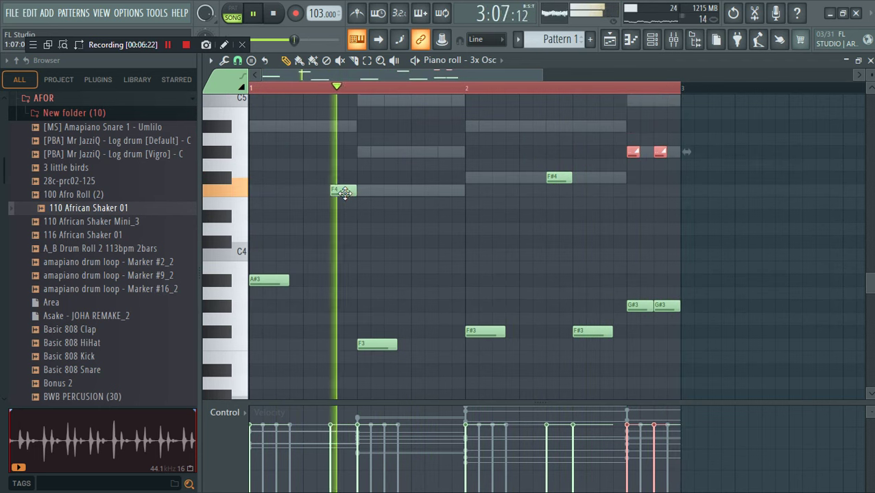
{"action": "left_click", "coordinate": [457, 192]}
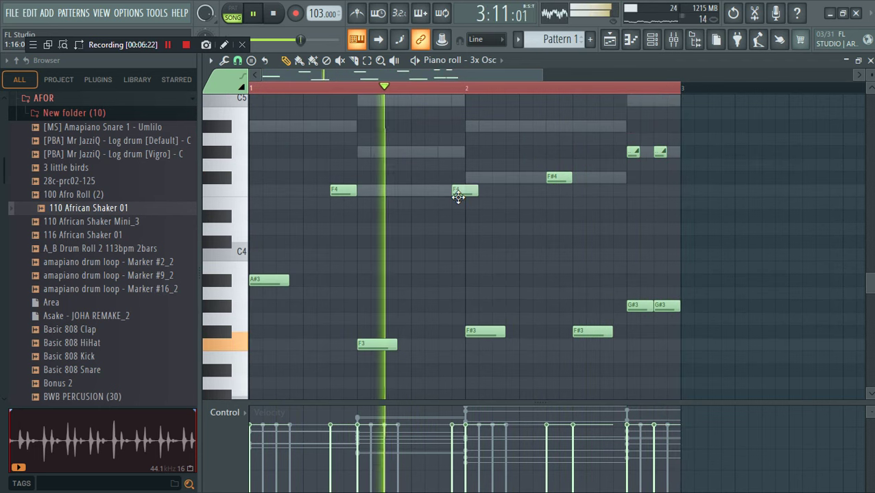
Mute every channel in the rack except Omnisphere, Jazz, Jazz #2 and Lounge Lizard EP-4.
{"action": "left_click", "coordinate": [651, 40]}
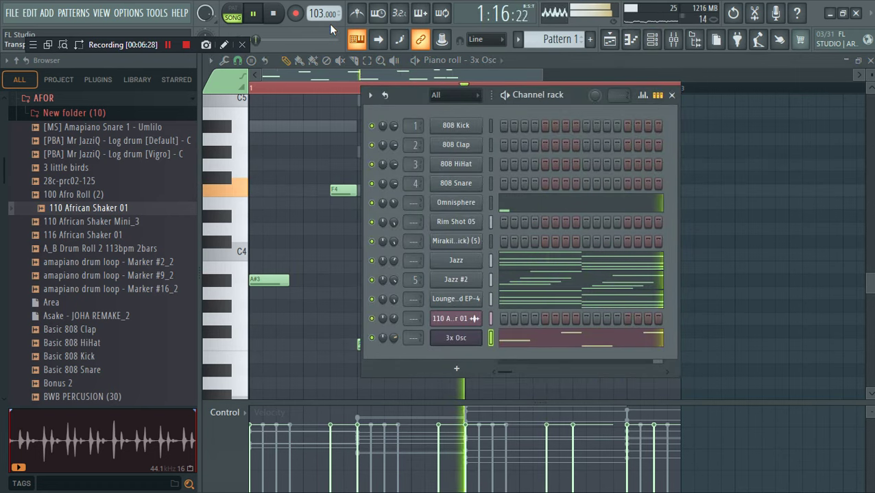
{"action": "left_click", "coordinate": [372, 261]}
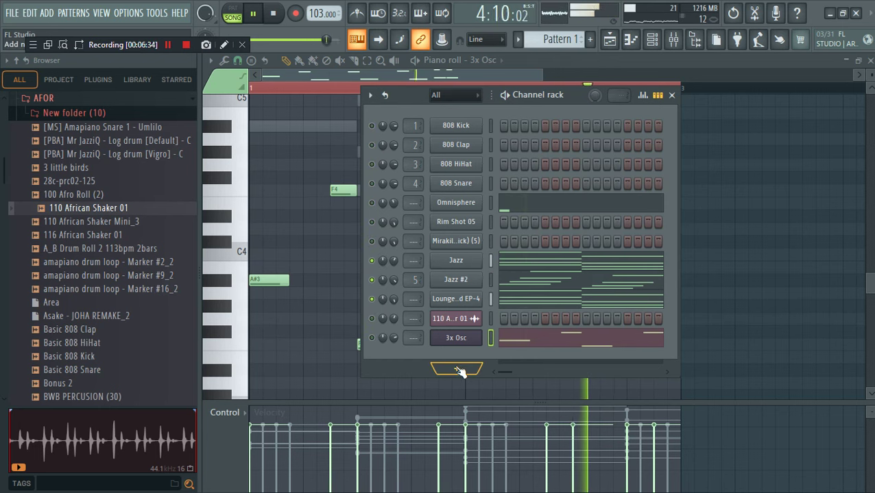
{"action": "left_click", "coordinate": [371, 202]}
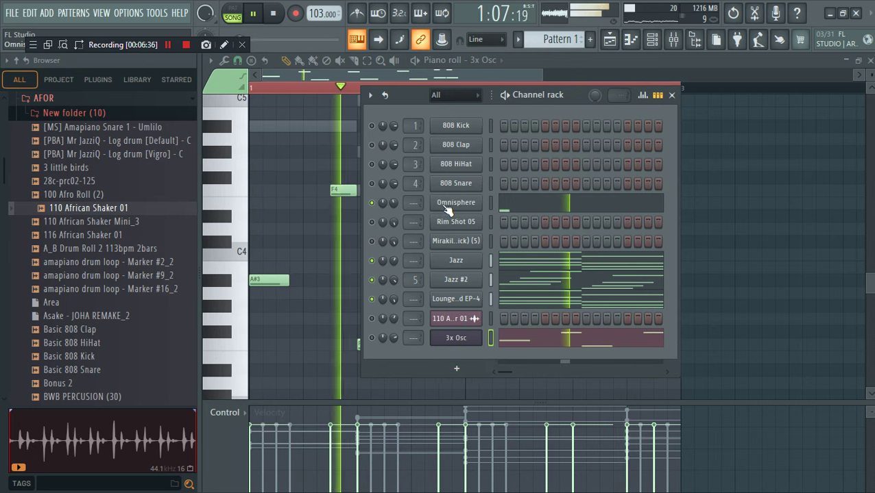
Add an Xpand!2 instrument channel to the project.
{"action": "left_click", "coordinate": [457, 370]}
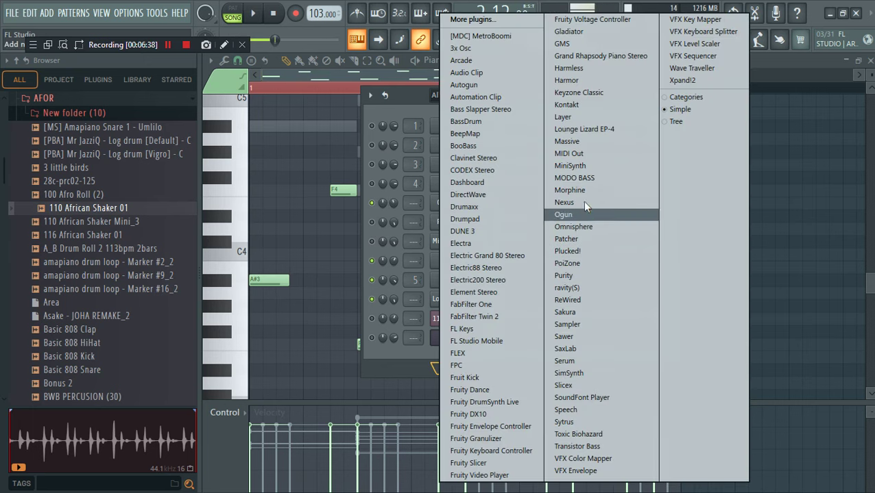
{"action": "left_click", "coordinate": [682, 80]}
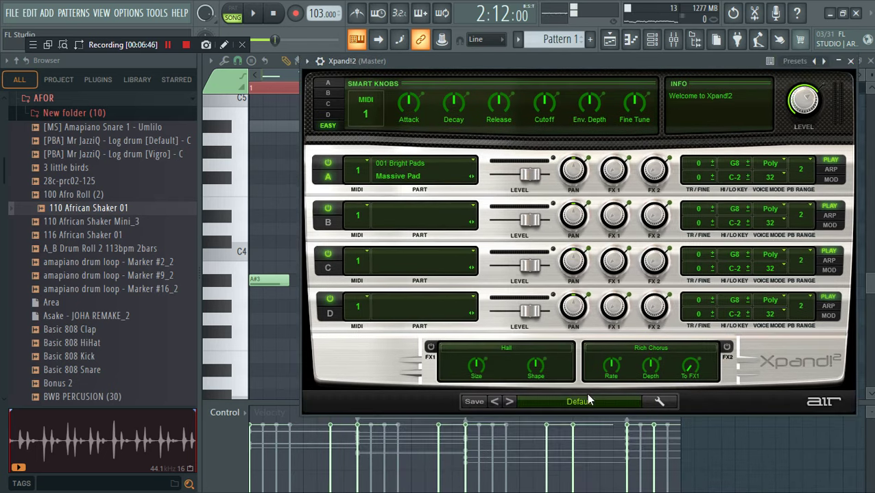
Load the +02 Big Soft Strings preset from the Strings category in Xpand!2.
{"action": "left_click", "coordinate": [581, 401]}
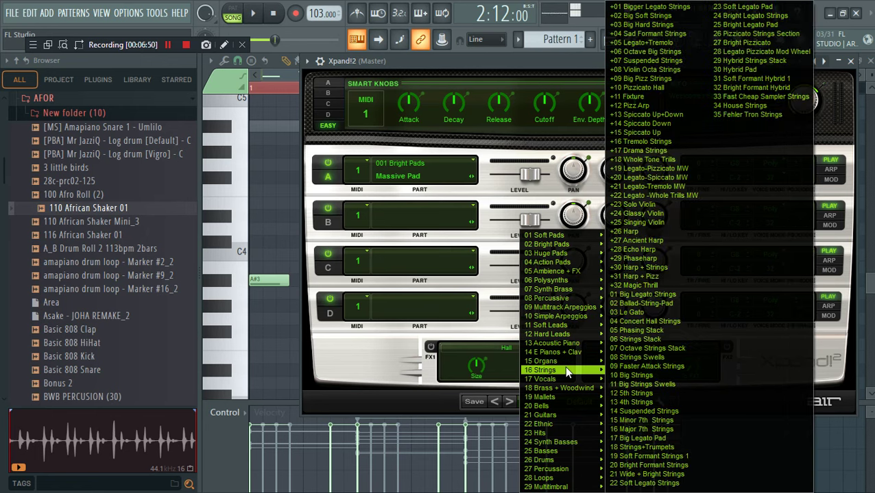
{"action": "mouse_move", "coordinate": [545, 371]}
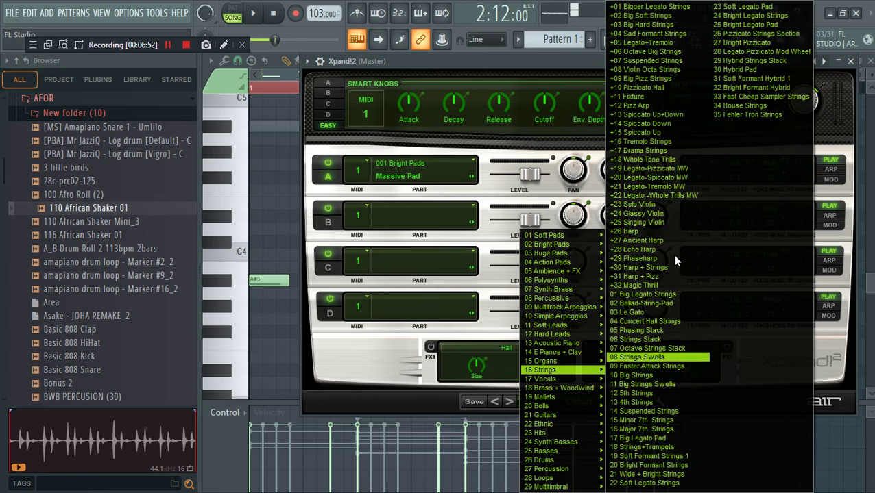
{"action": "left_click", "coordinate": [663, 15]}
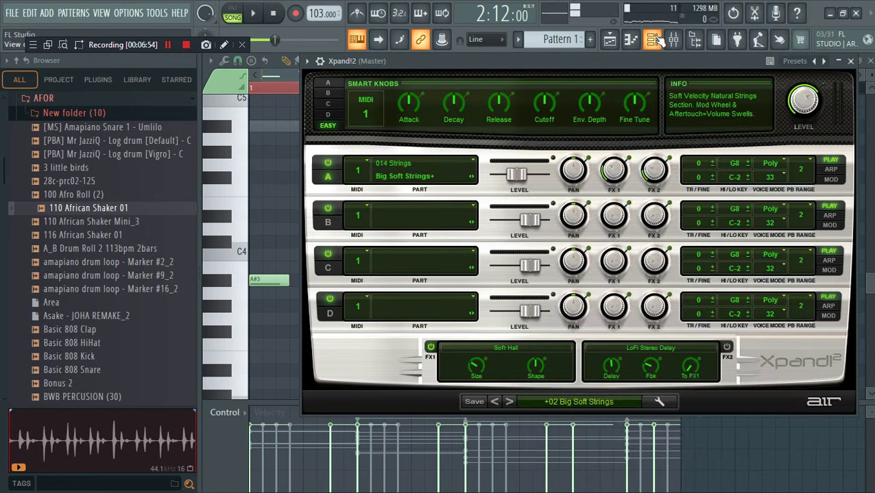
Paste the copied chord notes into the Xpand!2 channel and play the pattern.
{"action": "left_click", "coordinate": [653, 39]}
{"action": "right_click", "coordinate": [473, 316]}
{"action": "left_click", "coordinate": [617, 339]}
{"action": "key", "text": "space"}
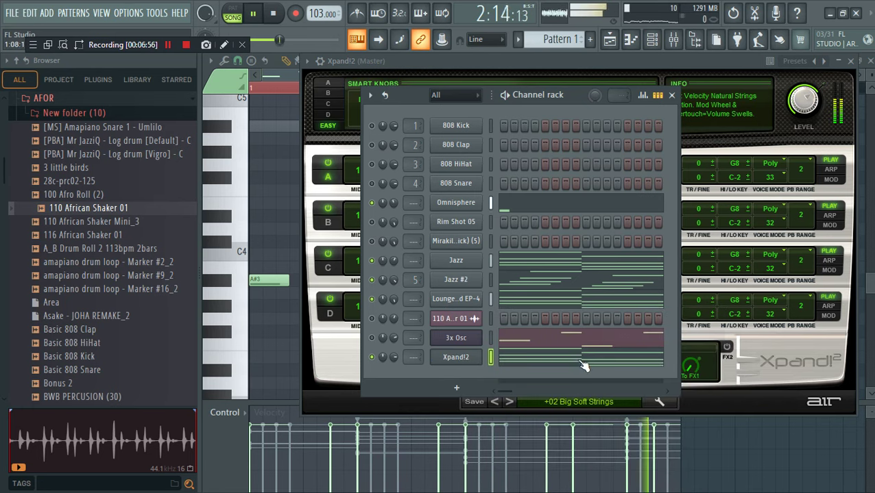
Rescale the velocities of the Xpand!2 chord notes with the piano roll's level scaling tool.
{"action": "left_click", "coordinate": [584, 359]}
{"action": "key", "text": "alt+x"}
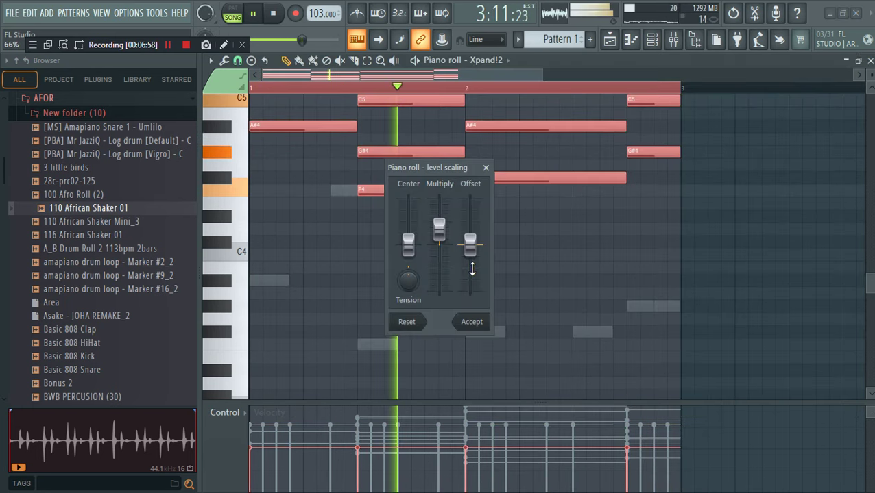
{"action": "left_click", "coordinate": [479, 327]}
Leave only Jazz, Jazz #2, Lounge Lizard EP-4 and Xpand!2 unmuted in the channel rack and play them together.
{"action": "left_click", "coordinate": [652, 41]}
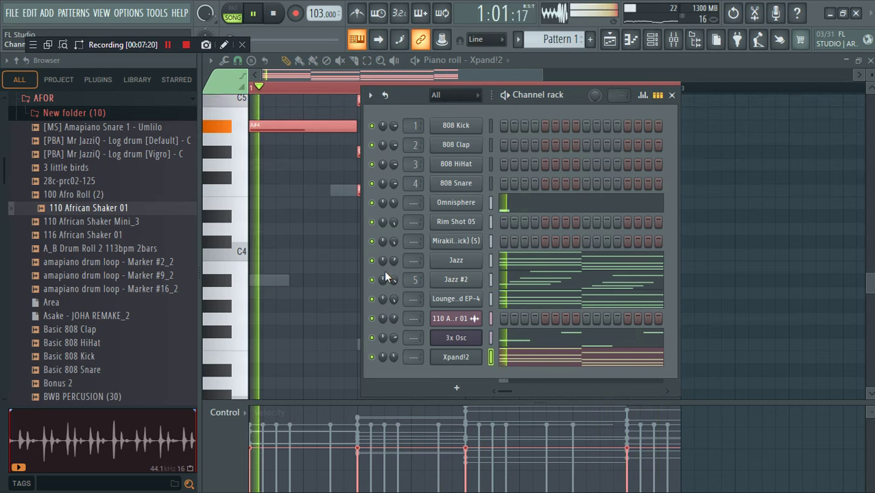
{"action": "key", "text": "space"}
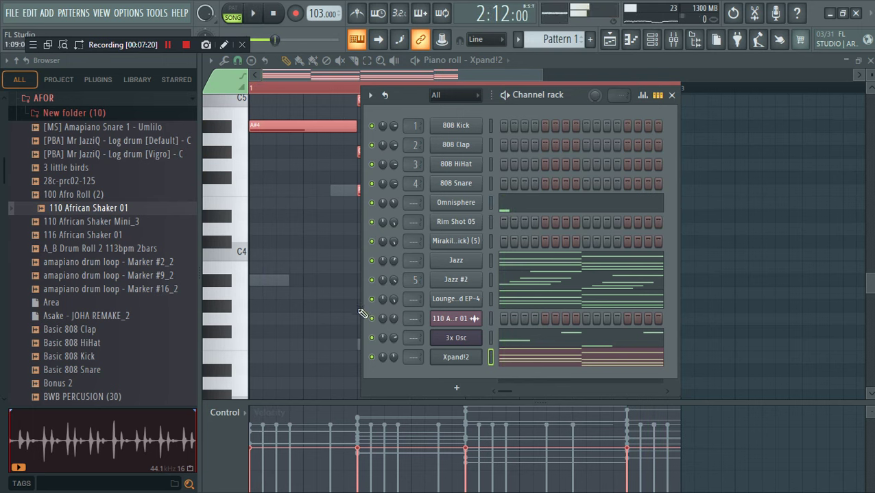
{"action": "left_click", "coordinate": [370, 261]}
{"action": "left_click", "coordinate": [372, 357]}
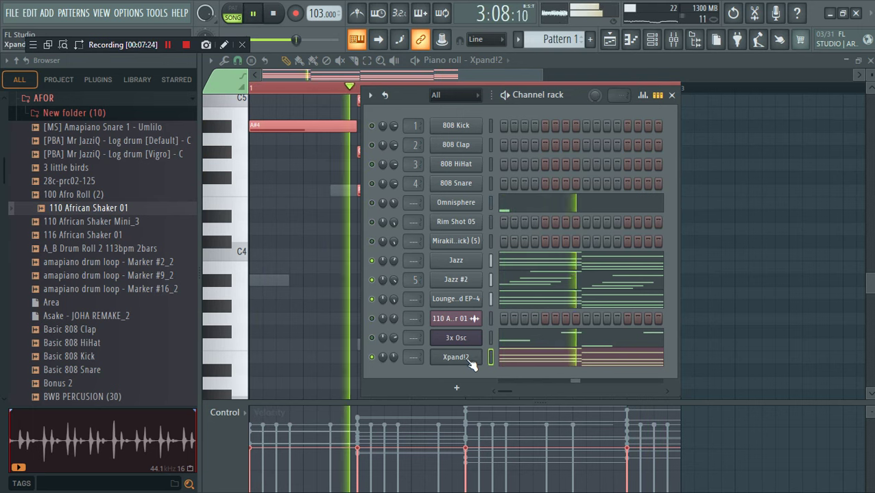
Adjust the Xpand!2 channel volume, then unmute Omnisphere and adjust its panning while the pattern plays.
{"action": "left_click_drag", "start_coordinate": [392, 357], "coordinate": [392, 347]}
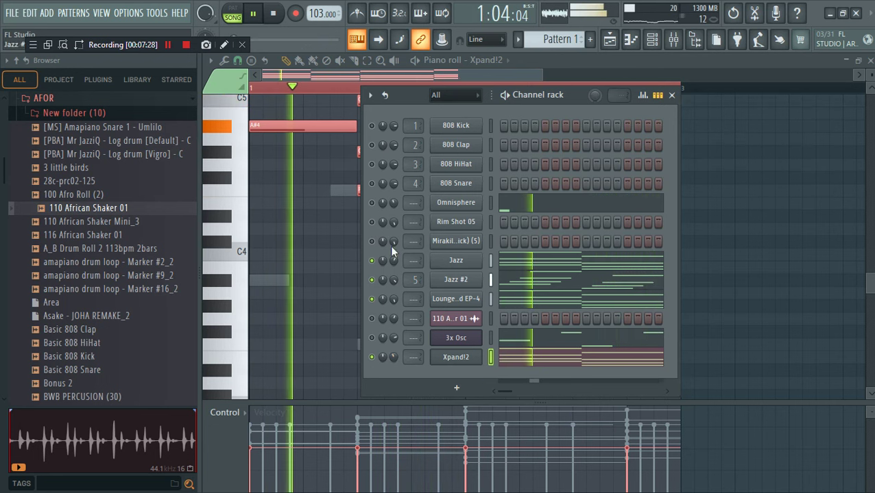
{"action": "left_click", "coordinate": [372, 202]}
{"action": "left_click_drag", "start_coordinate": [382, 202], "coordinate": [383, 196]}
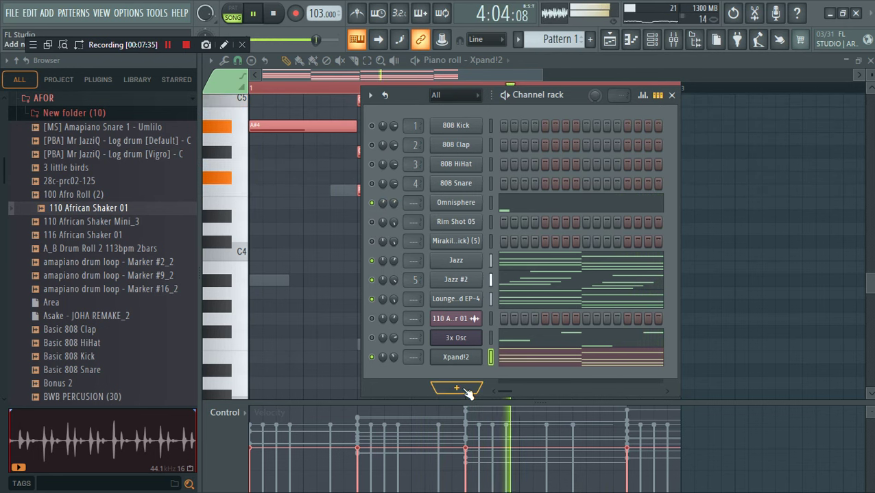
{"action": "key", "text": "space"}
Add a Kontakt channel and load 019_MutedGuitar Cool!.nki from the YAMAHA PSR-S900 library.
{"action": "left_click", "coordinate": [457, 389]}
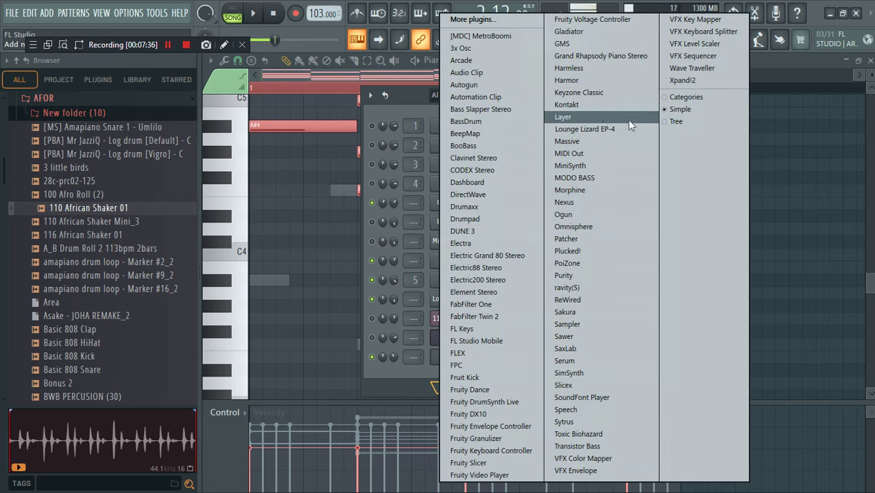
{"action": "left_click", "coordinate": [593, 105]}
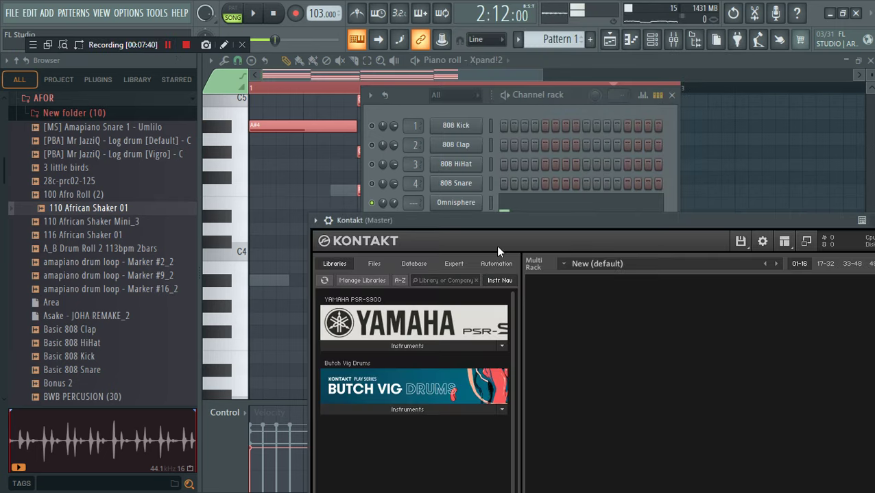
{"action": "left_click", "coordinate": [413, 231]}
{"action": "scroll", "coordinate": [413, 380], "scroll_direction": "down", "scroll_amount": 3}
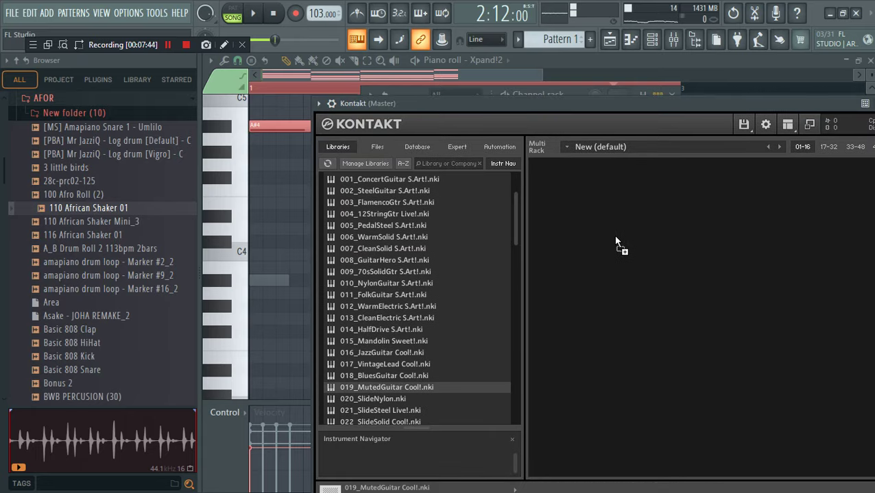
{"action": "left_click_drag", "start_coordinate": [616, 242], "coordinate": [617, 244]}
Place three consecutive short A#4 notes at the start of bar 1 in Kontakt's piano roll.
{"action": "left_click", "coordinate": [652, 39]}
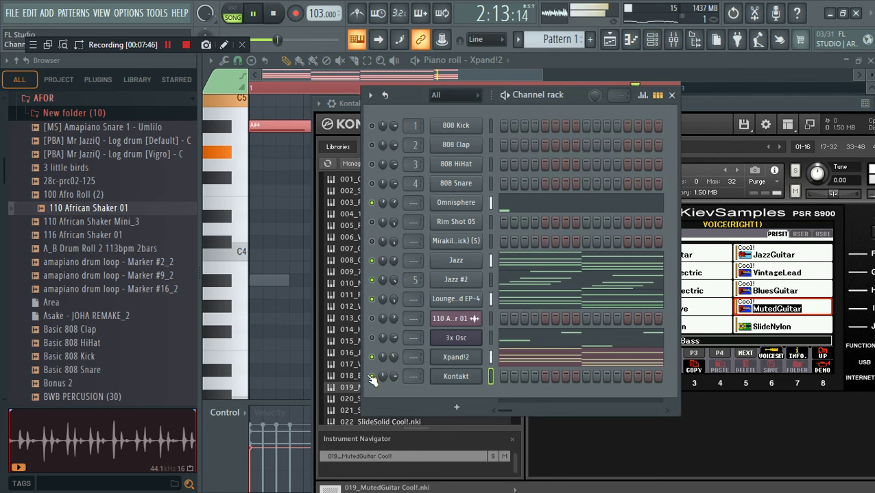
{"action": "key", "text": "space"}
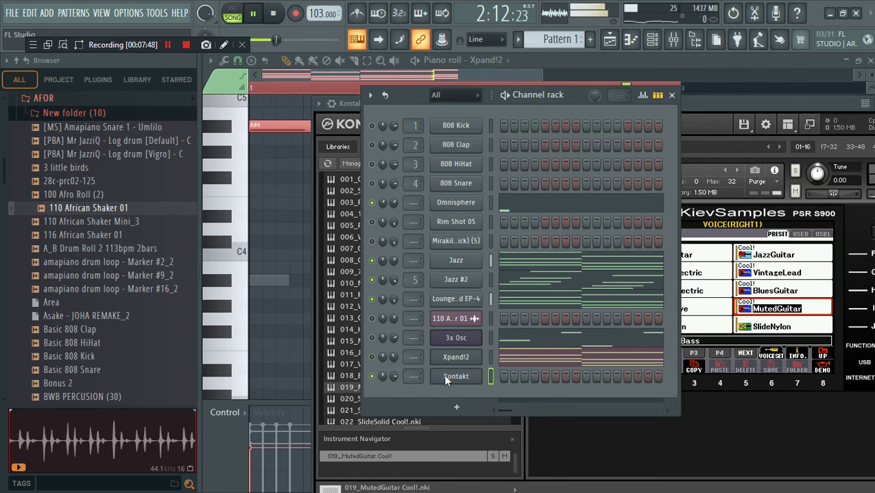
{"action": "right_click", "coordinate": [446, 380]}
{"action": "left_click", "coordinate": [500, 311]}
{"action": "key", "text": "space"}
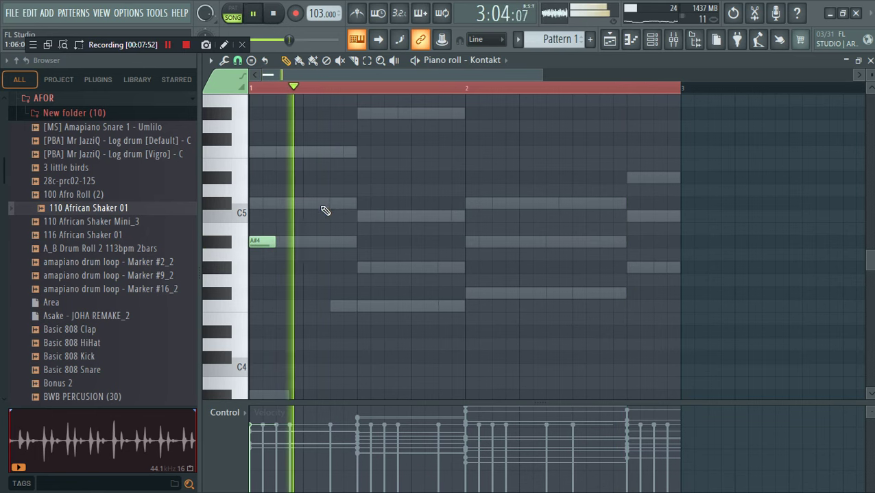
{"action": "left_click_drag", "start_coordinate": [277, 241], "coordinate": [265, 242]}
{"action": "key", "text": "space"}
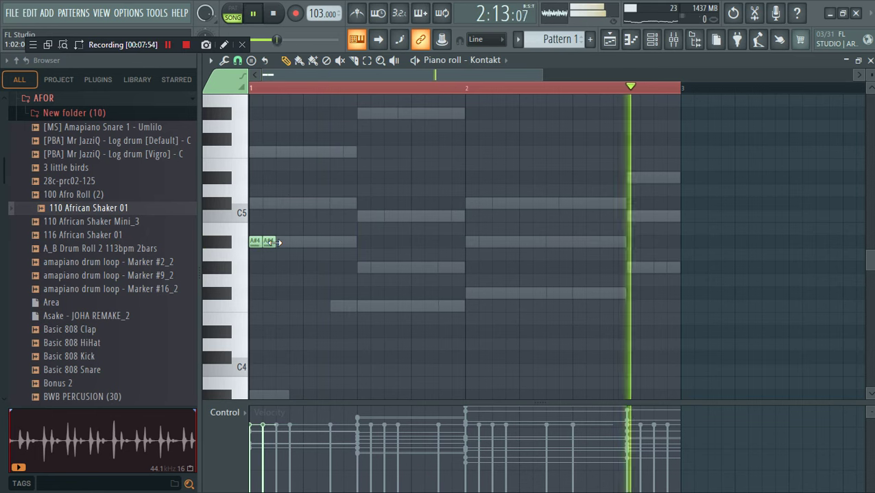
{"action": "left_click", "coordinate": [294, 243]}
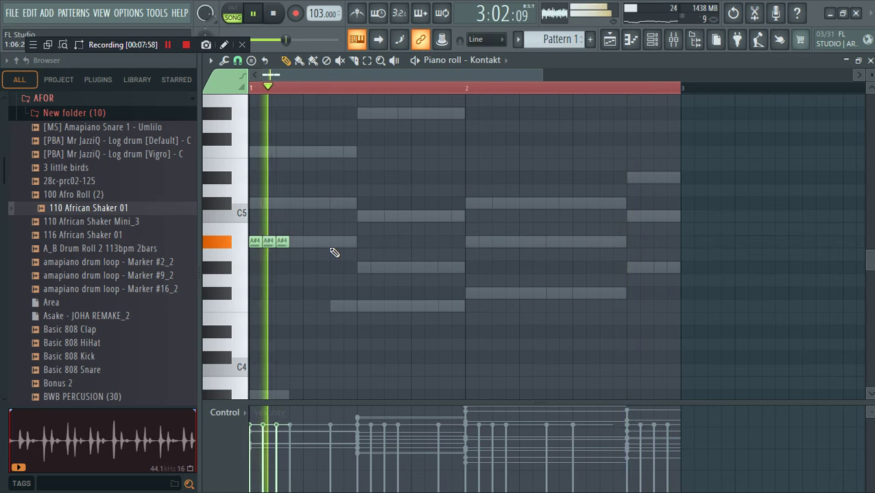
Add three consecutive short F4 notes starting on beat 3 of bar 1.
{"action": "left_click", "coordinate": [363, 306]}
{"action": "left_click", "coordinate": [378, 307]}
{"action": "left_click", "coordinate": [390, 307]}
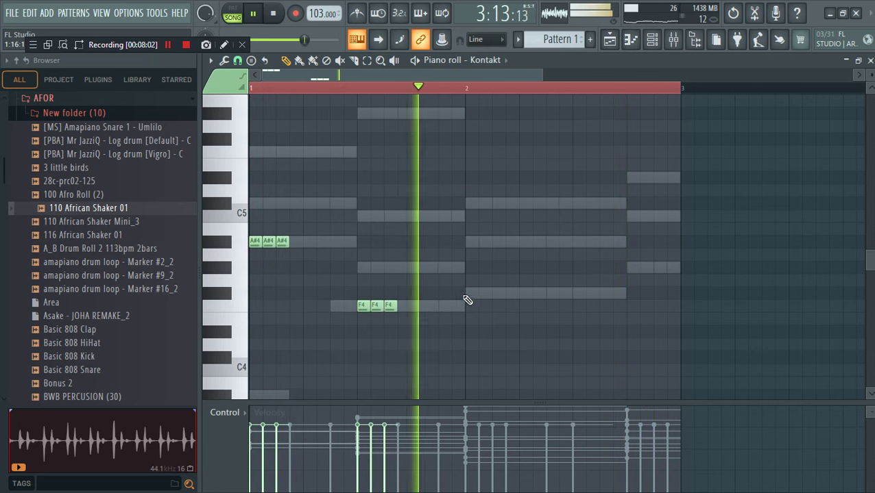
Add three short F#4 notes at the start of bar 2 and three more from beat 3 of that bar.
{"action": "left_click", "coordinate": [473, 293]}
{"action": "left_click", "coordinate": [487, 293]}
{"action": "left_click", "coordinate": [501, 293]}
{"action": "left_click", "coordinate": [574, 293]}
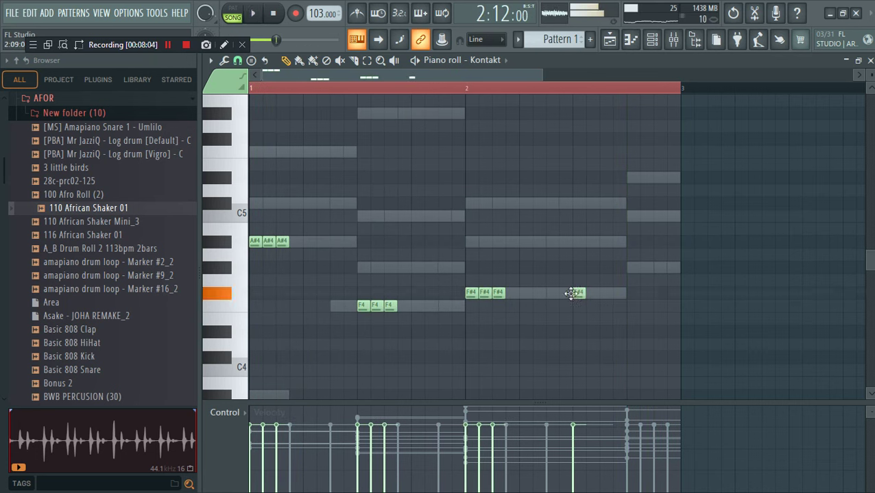
{"action": "left_click", "coordinate": [588, 293]}
{"action": "left_click", "coordinate": [602, 293]}
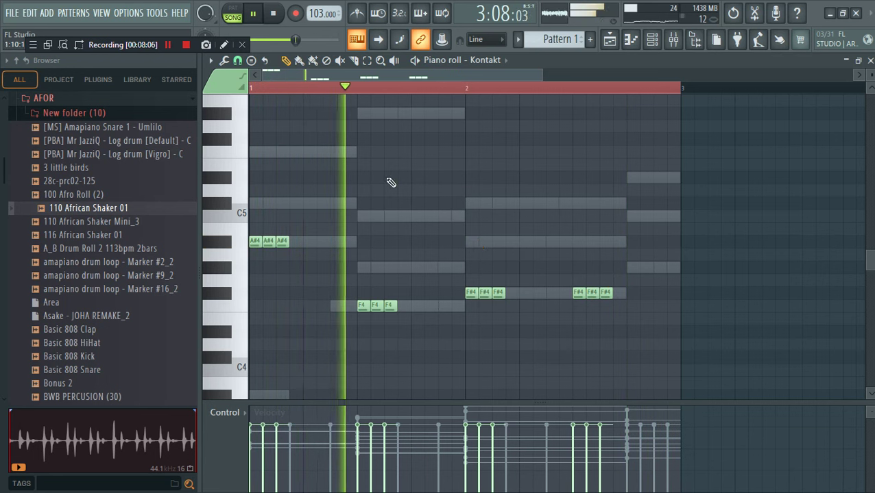
Add an F5 after the A#4 group, two C5 notes late in bar 1, two C#5 notes and a closing C5 in bar 2.
{"action": "left_click", "coordinate": [442, 216]}
{"action": "left_click", "coordinate": [553, 203]}
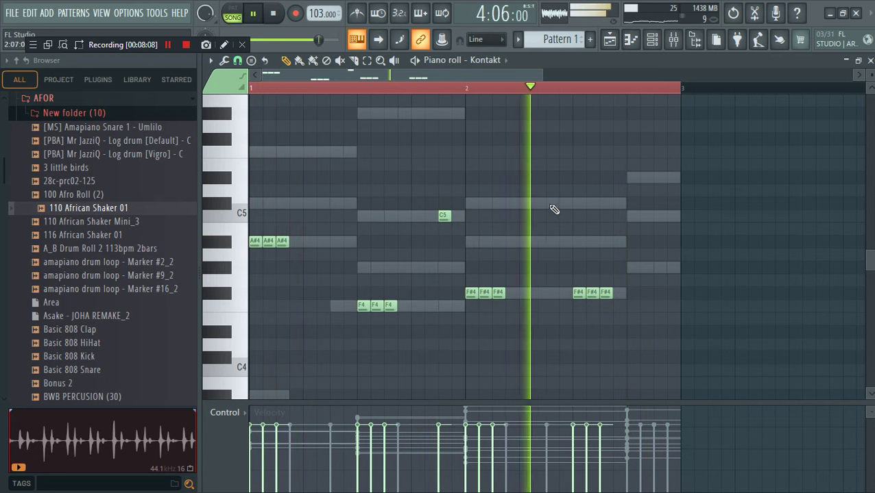
{"action": "left_click", "coordinate": [660, 216]}
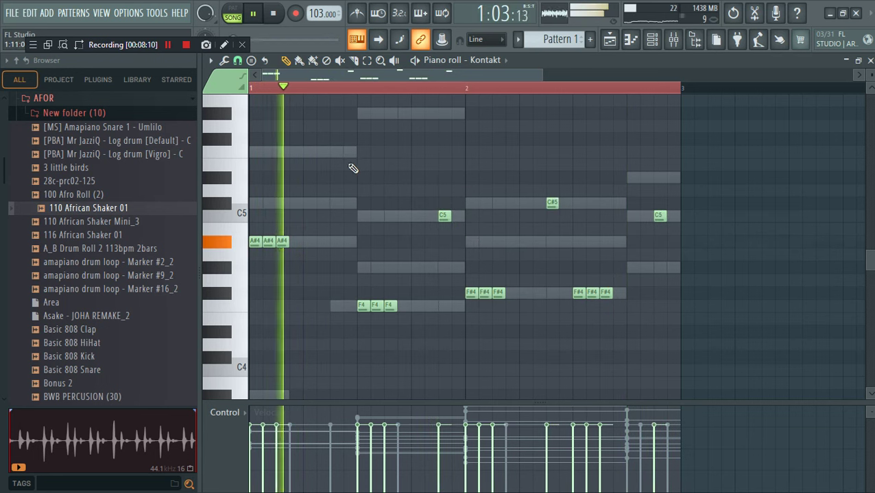
{"action": "left_click", "coordinate": [296, 152]}
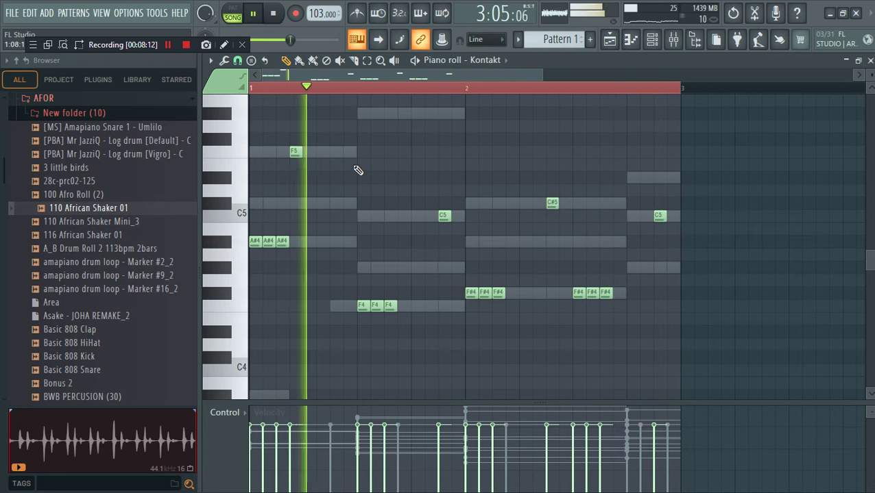
{"action": "left_click", "coordinate": [403, 215]}
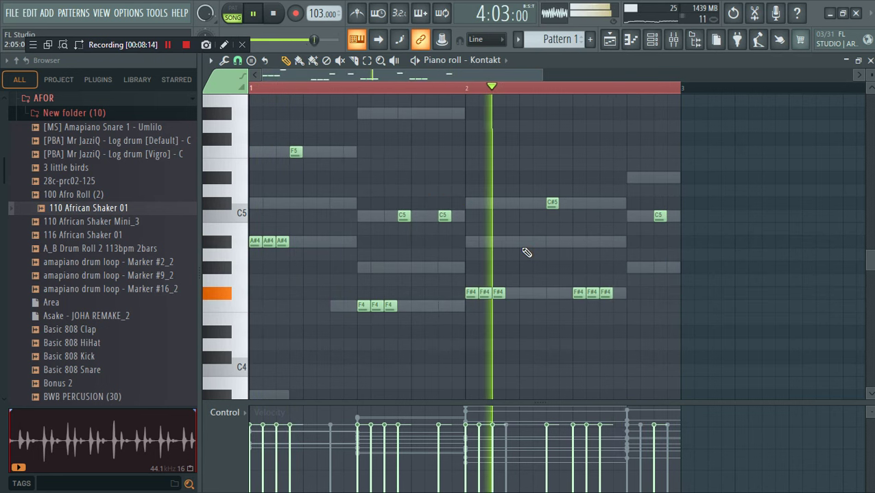
{"action": "left_click", "coordinate": [511, 204]}
{"action": "key", "text": "space"}
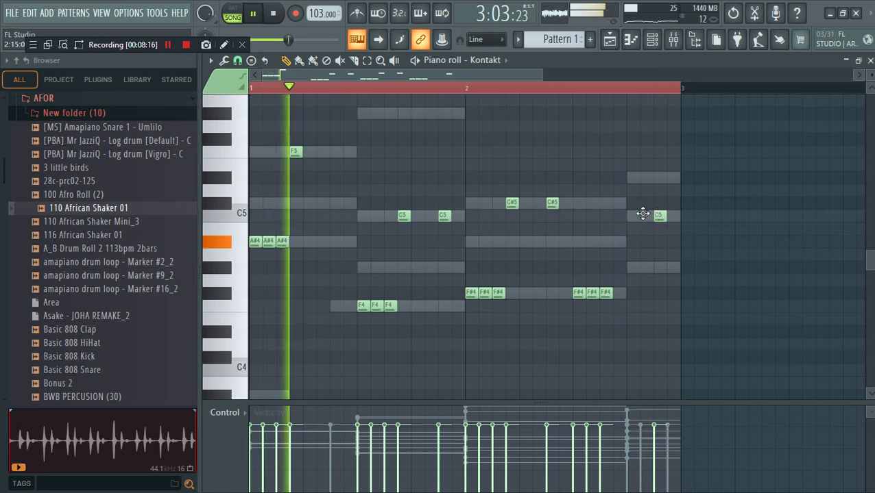
Move the last C5 note to C#5 right after the second F#4 group and add a new C5 near the end of bar 2.
{"action": "left_click_drag", "start_coordinate": [651, 215], "coordinate": [616, 201]}
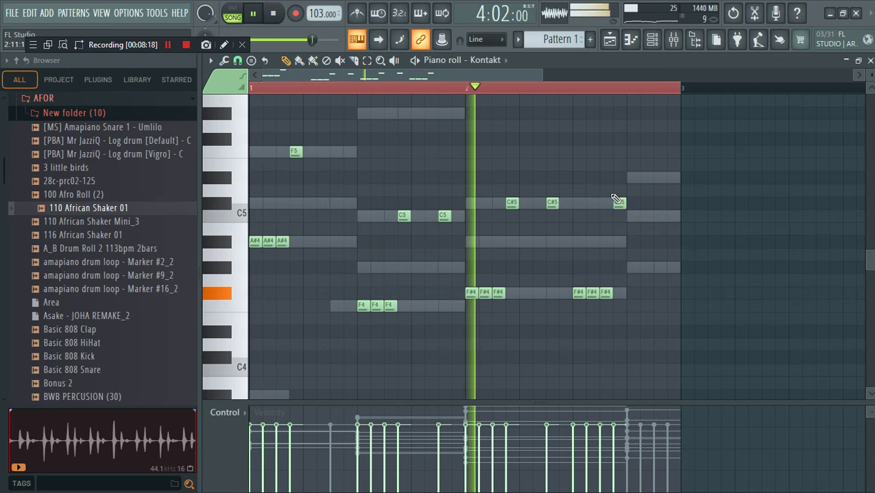
{"action": "left_click", "coordinate": [647, 217]}
{"action": "key", "text": "space"}
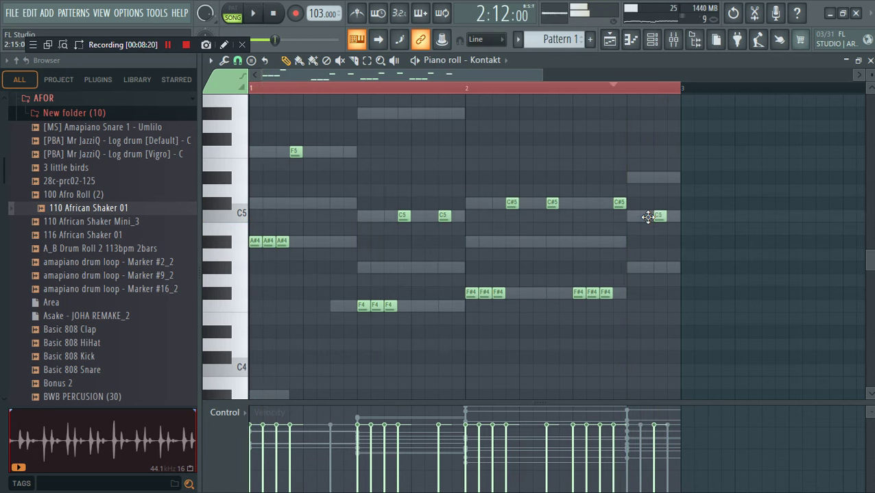
Delete the middle C#5 note in bar 2, move the last C5 to beat 4 and add a G#4 after it.
{"action": "right_click", "coordinate": [552, 203]}
{"action": "key", "text": "space"}
{"action": "left_click_drag", "start_coordinate": [653, 217], "coordinate": [640, 219]}
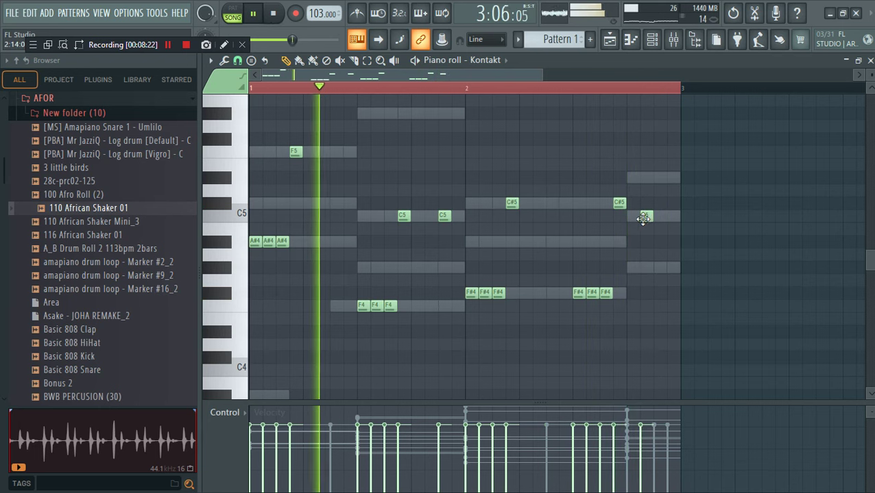
{"action": "left_click", "coordinate": [656, 267]}
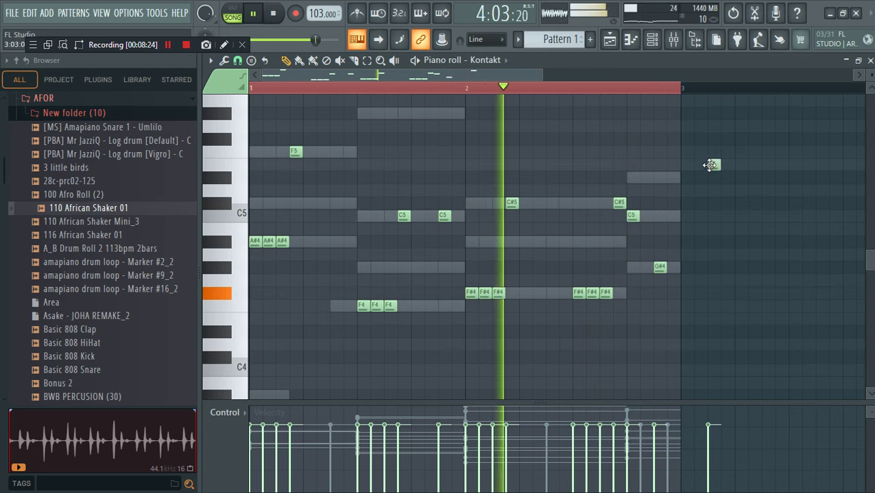
Play the Kontakt line with Xpand!2, Jazz, Jazz #2, Lounge Lizard EP-4 and Omnisphere unmuted.
{"action": "left_click", "coordinate": [652, 39]}
{"action": "left_click", "coordinate": [373, 357]}
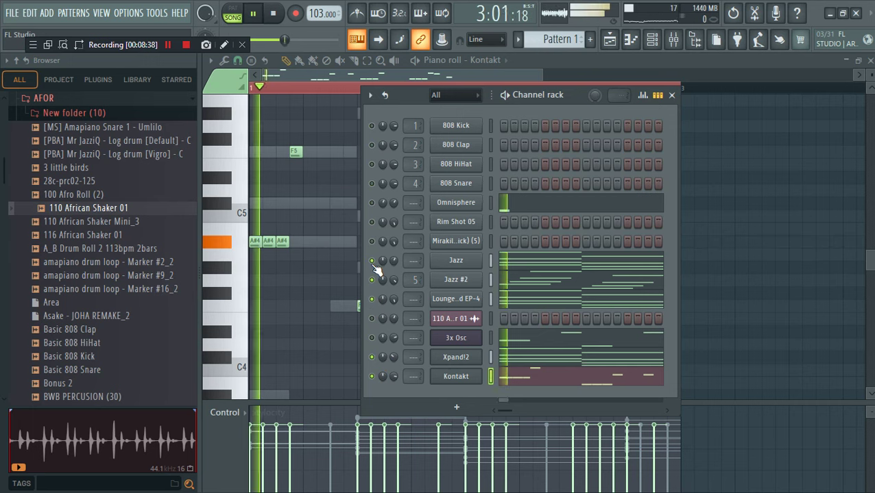
{"action": "left_click", "coordinate": [372, 203]}
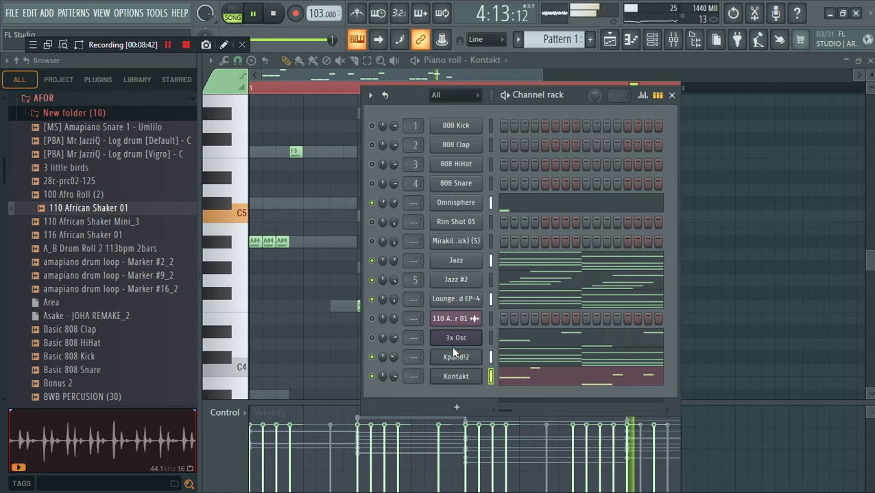
Clone the Kontakt channel and load 008_Trumpet Sweet! from the Yamaha PSR-S900 library's 008_Trumpet folder into the clone.
{"action": "right_click", "coordinate": [449, 381]}
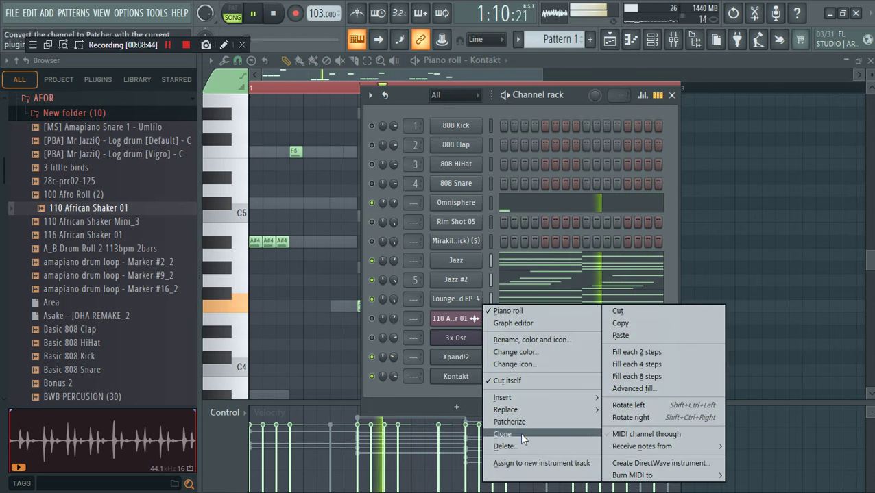
{"action": "left_click", "coordinate": [530, 433]}
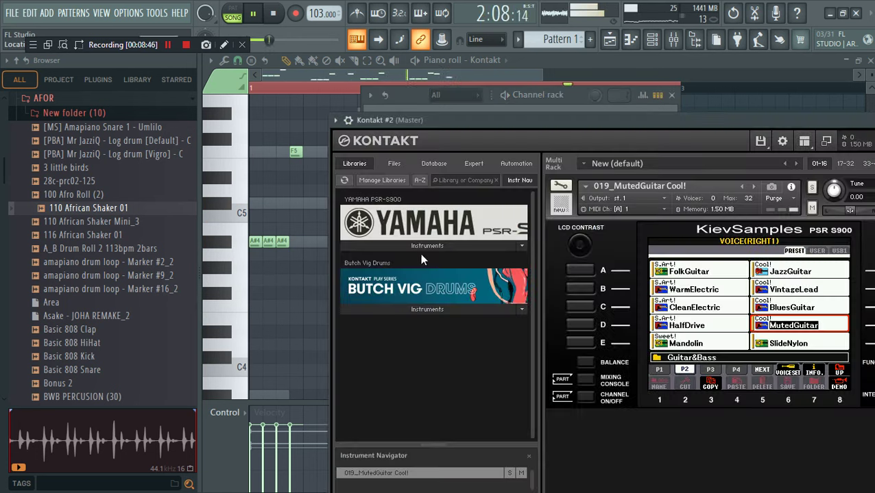
{"action": "left_click", "coordinate": [392, 261]}
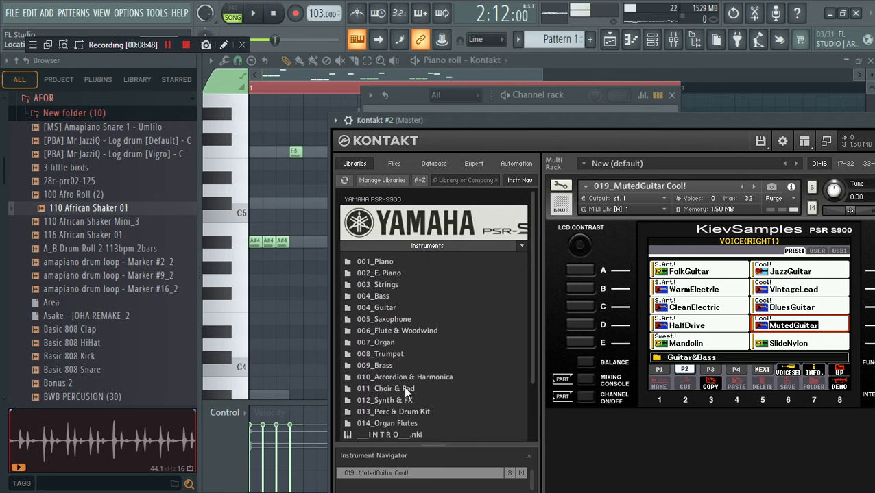
{"action": "double_click", "coordinate": [394, 355]}
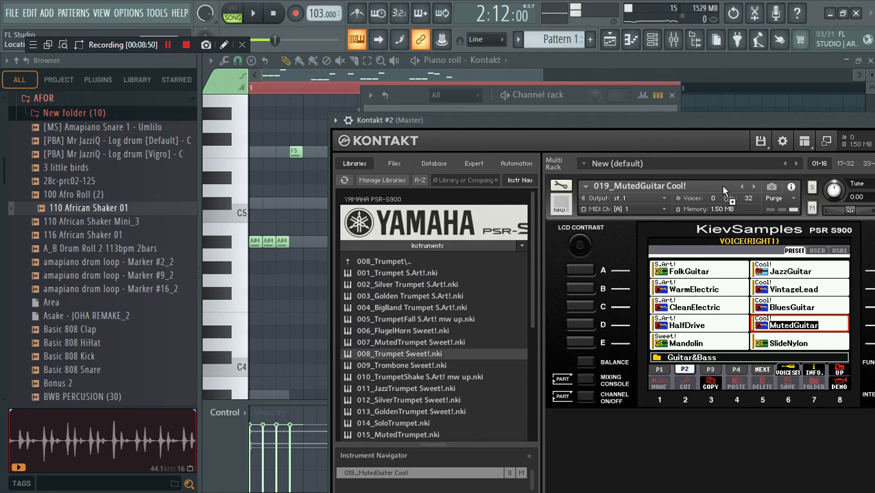
{"action": "left_click", "coordinate": [405, 96]}
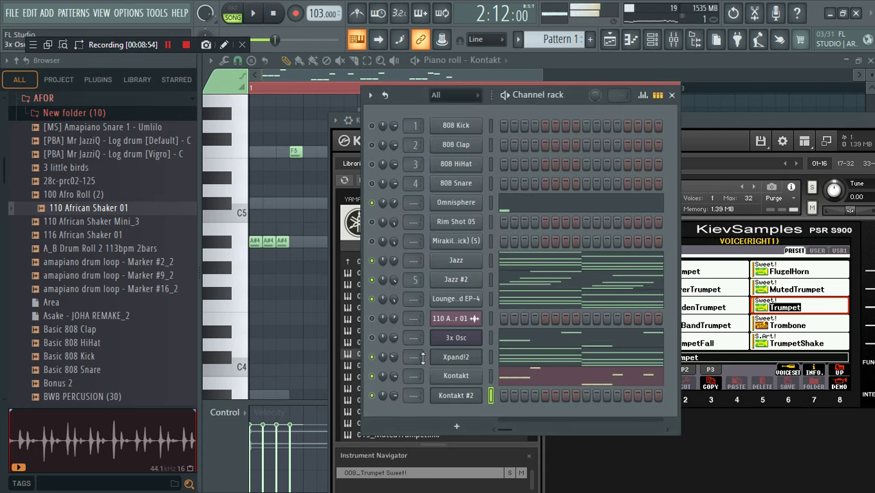
Start the trumpet melody in Kontakt #2's piano roll with a one-beat A#4 at bar 1 and a one-beat G4 after it.
{"action": "key", "text": "space"}
{"action": "right_click", "coordinate": [473, 397]}
{"action": "left_click", "coordinate": [514, 312]}
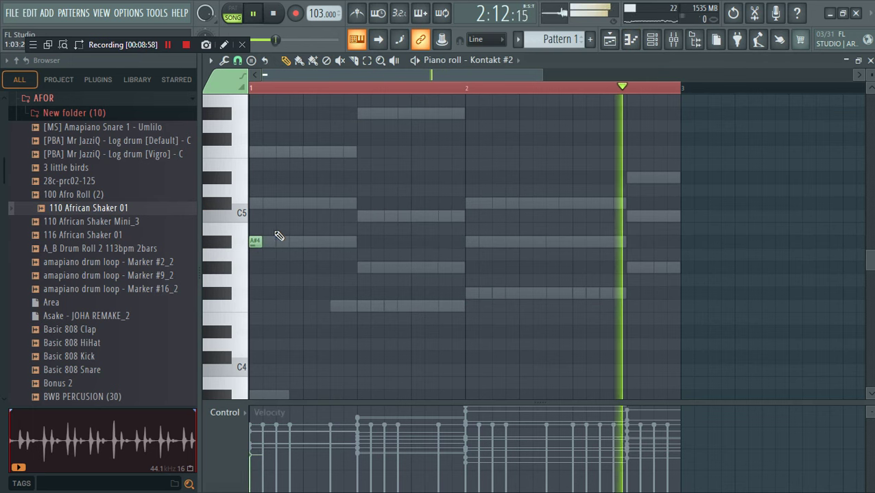
{"action": "left_click_drag", "start_coordinate": [261, 242], "coordinate": [302, 248]}
{"action": "key", "text": "space"}
{"action": "left_click", "coordinate": [302, 288]}
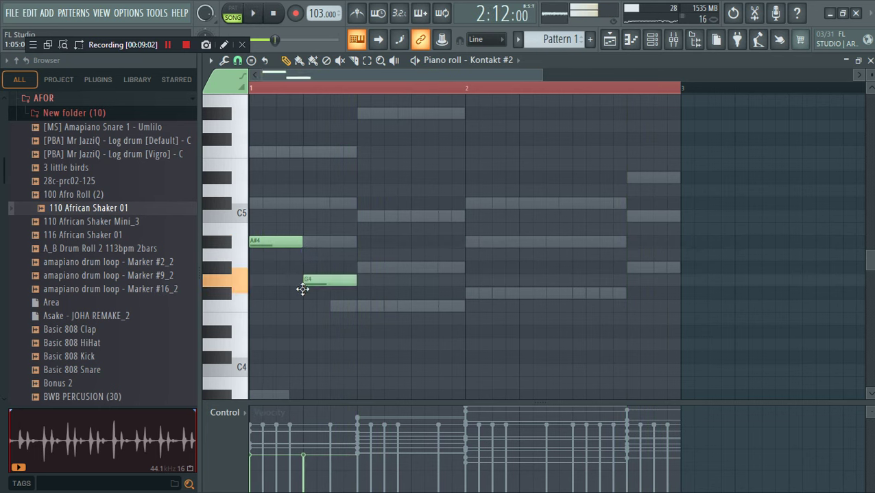
Shorten the A#4 to three steps and continue with an F4 and a D#4 instead of the G4.
{"action": "key", "text": "space"}
{"action": "key", "text": "space"}
{"action": "left_click_drag", "start_coordinate": [343, 310], "coordinate": [331, 313]}
{"action": "key", "text": "space"}
{"action": "key", "text": "space"}
{"action": "left_click_drag", "start_coordinate": [303, 240], "coordinate": [289, 240]}
{"action": "key", "text": "space"}
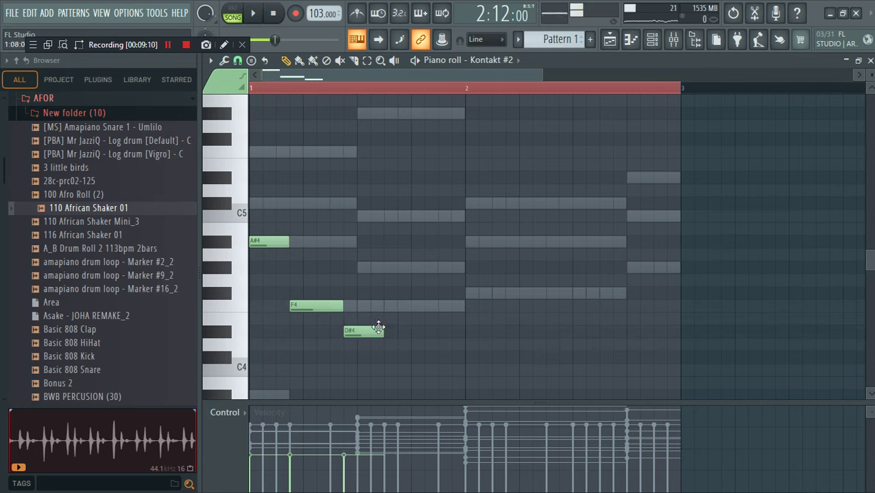
Shorten the F4 to three steps and make the D#4 directly after it nine steps long, checking by playback.
{"action": "key", "text": "space"}
{"action": "left_click_drag", "start_coordinate": [471, 330], "coordinate": [409, 332]}
{"action": "key", "text": "space"}
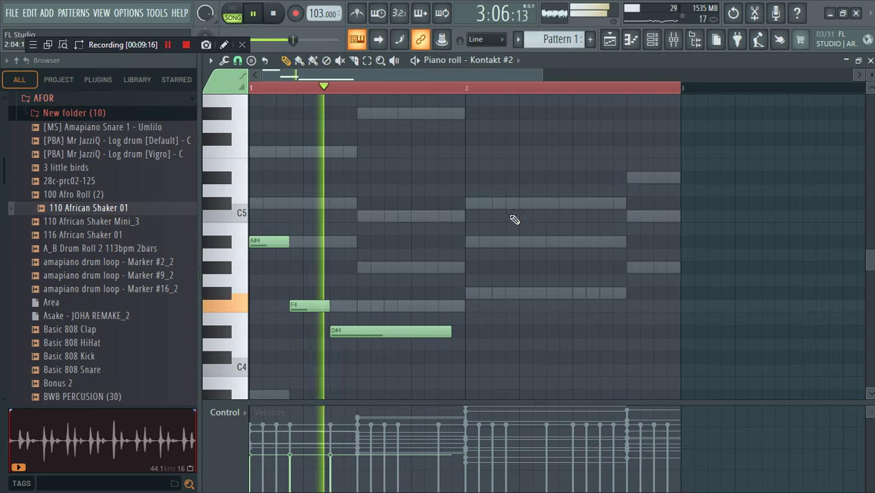
{"action": "key", "text": "space"}
Add one-step D#4 and F4 notes at the end of bar 1 and a six-step F#4 at the start of bar 2.
{"action": "left_click", "coordinate": [457, 306]}
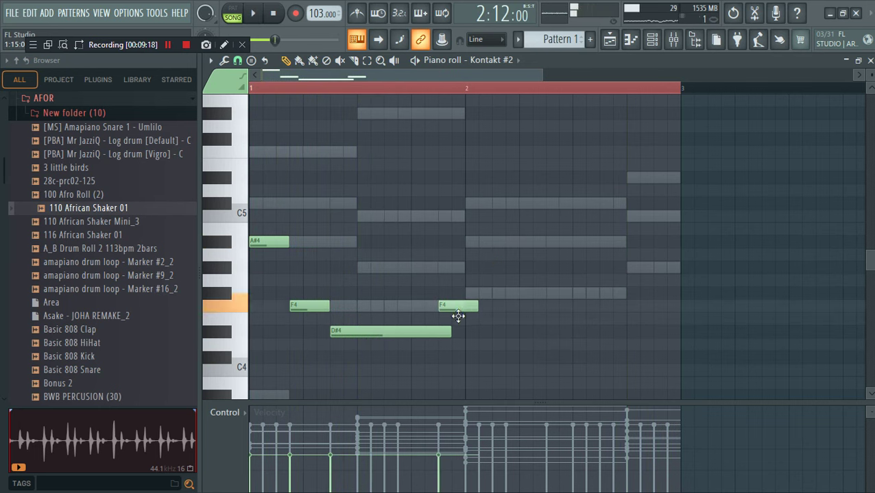
{"action": "key", "text": "space"}
{"action": "left_click_drag", "start_coordinate": [478, 335], "coordinate": [453, 332]}
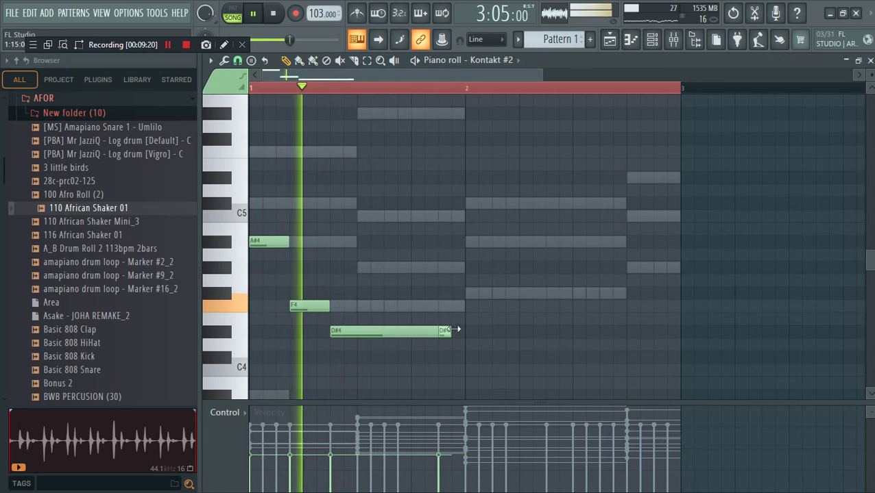
{"action": "left_click", "coordinate": [458, 306]}
{"action": "left_click", "coordinate": [469, 293]}
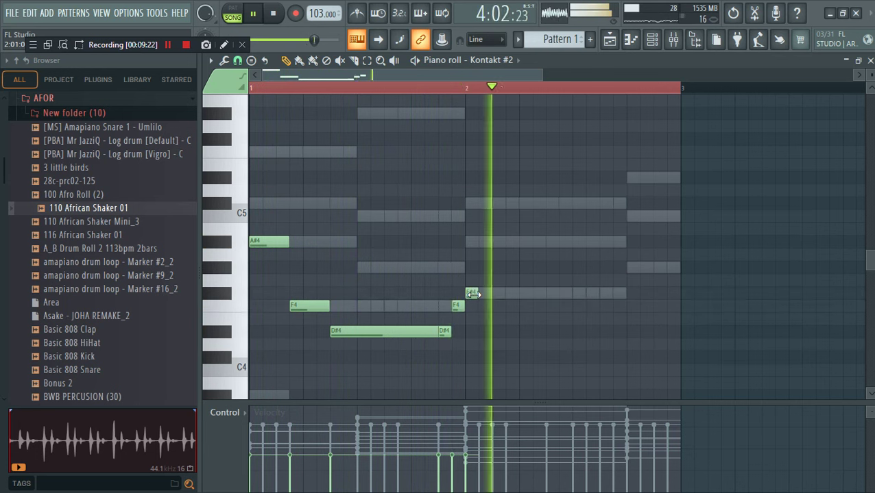
{"action": "left_click_drag", "start_coordinate": [478, 293], "coordinate": [566, 302]}
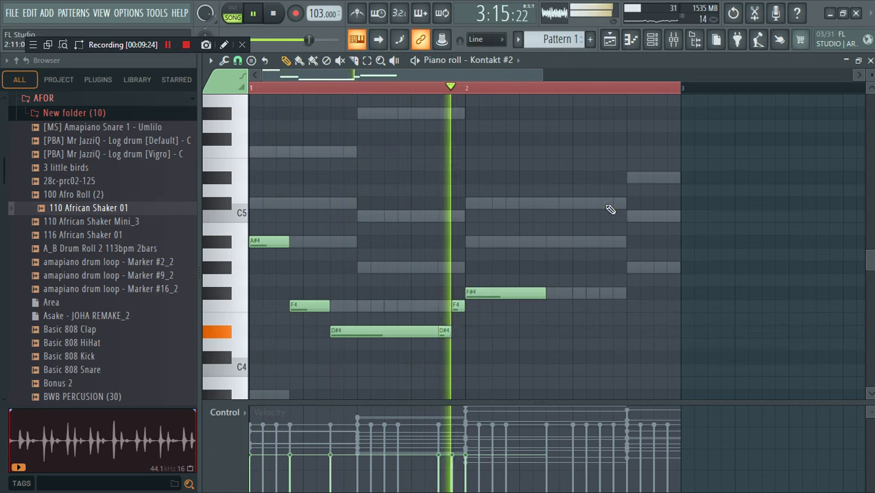
Add an A#4 midway through bar 2 and a C5 on its beat 4, and apply legato to the notes.
{"action": "left_click", "coordinate": [584, 243]}
{"action": "key", "text": "space"}
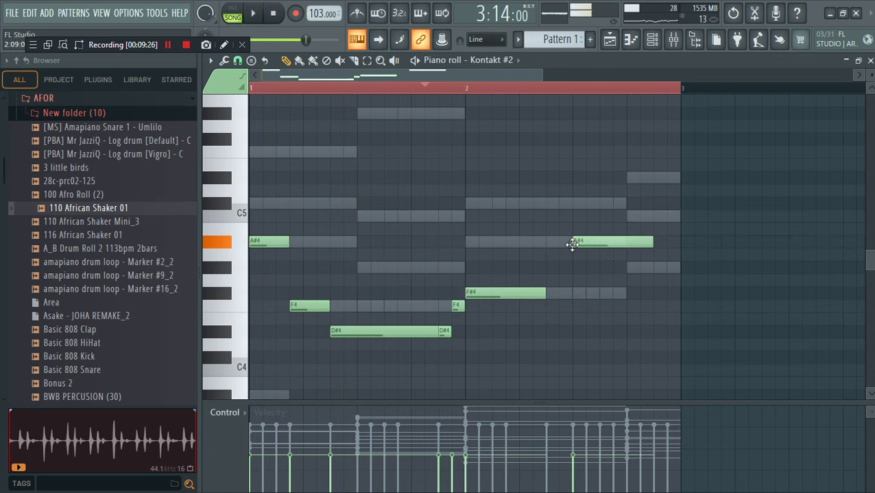
{"action": "key", "text": "space"}
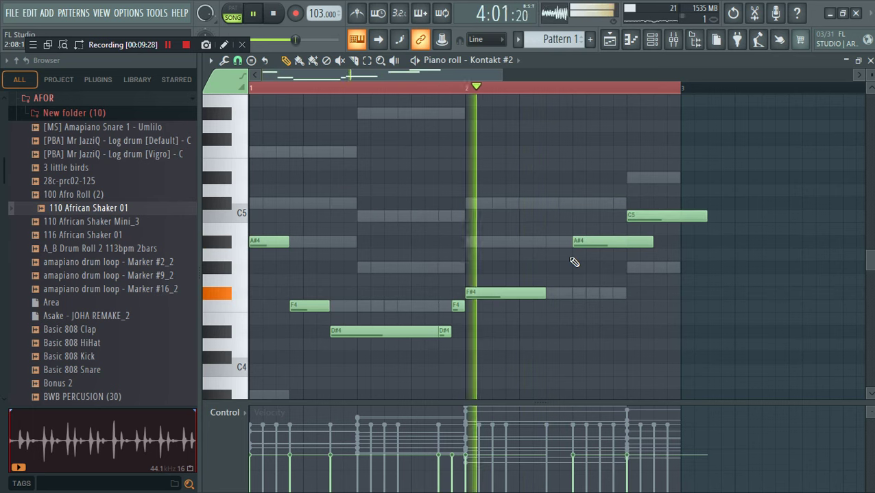
{"action": "key", "text": "ctrl+l"}
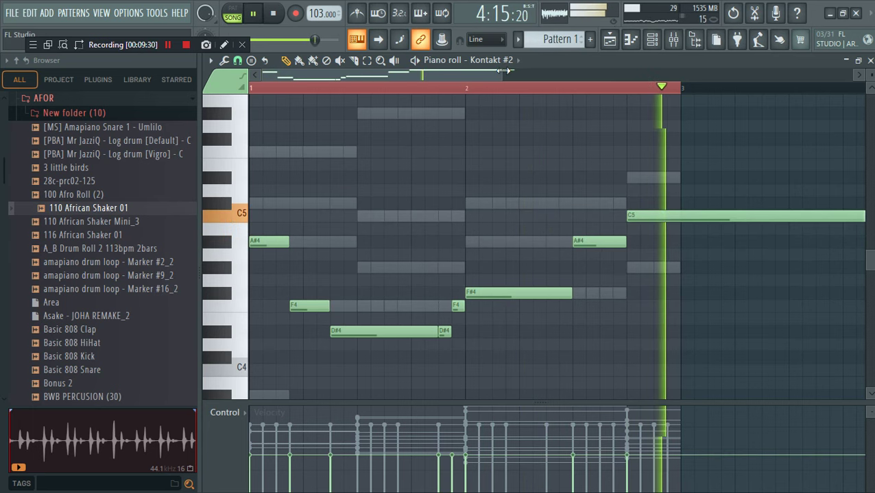
Shorten the C5 to two steps, finish bar 2 with a two-step C#5 and play the melody.
{"action": "scroll", "coordinate": [650, 179], "scroll_direction": "down", "scroll_amount": 3}
{"action": "left_click_drag", "start_coordinate": [544, 216], "coordinate": [439, 214]}
{"action": "left_click", "coordinate": [434, 177]}
{"action": "key", "text": "space"}
{"action": "key", "text": "space"}
Audition 007_MutedTrumpet Sweet! in Kontakt #2 and replace it with 009_Trombone Sweet!
{"action": "key", "text": "F6"}
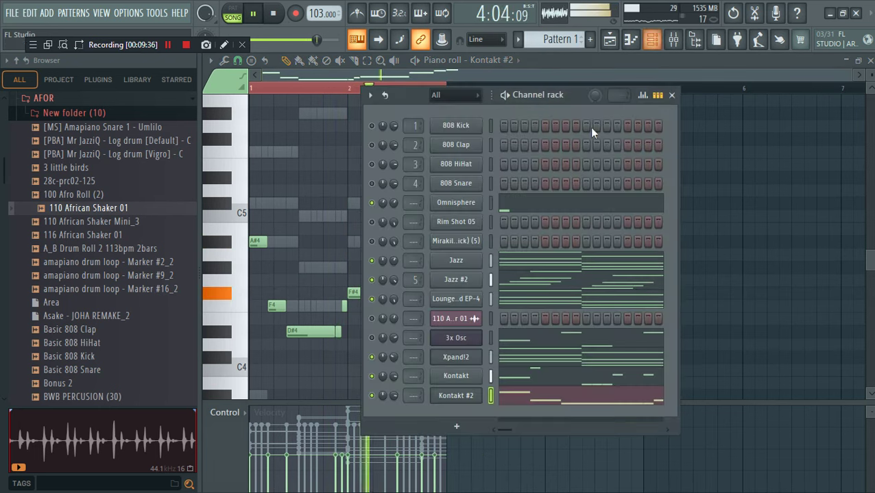
{"action": "left_click", "coordinate": [456, 396]}
{"action": "left_click", "coordinate": [440, 246]}
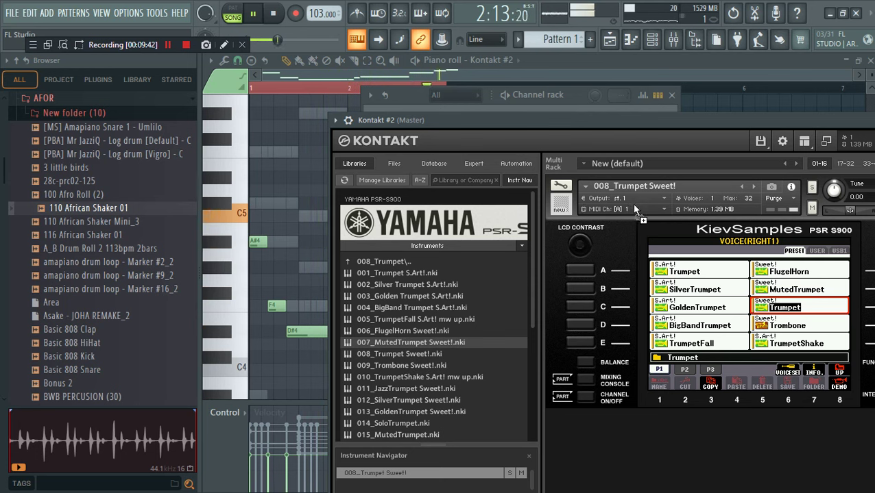
{"action": "left_click", "coordinate": [420, 364]}
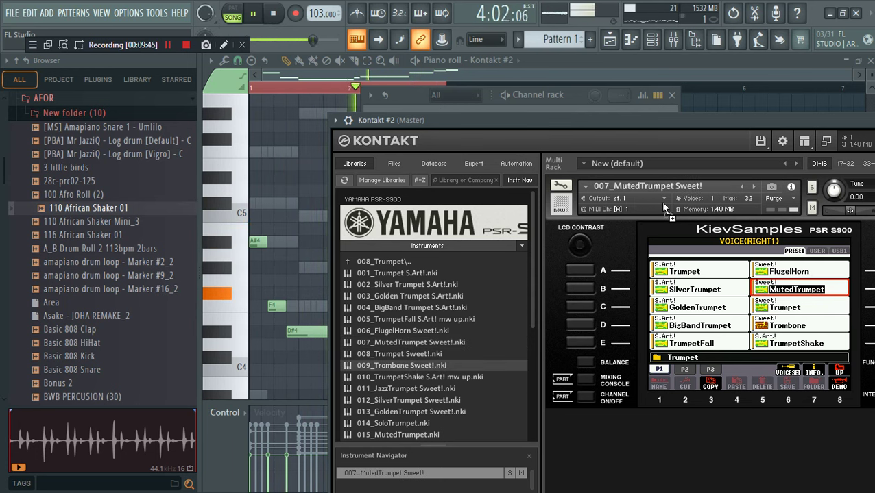
Transpose the whole Kontakt #2 melody up one octave and solo its channel.
{"action": "left_click", "coordinate": [408, 96]}
{"action": "left_click", "coordinate": [535, 405]}
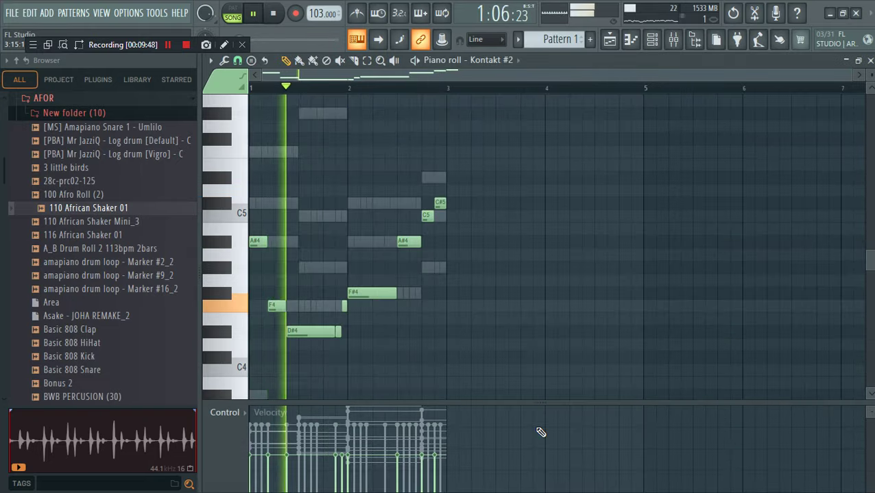
{"action": "left_click", "coordinate": [652, 39]}
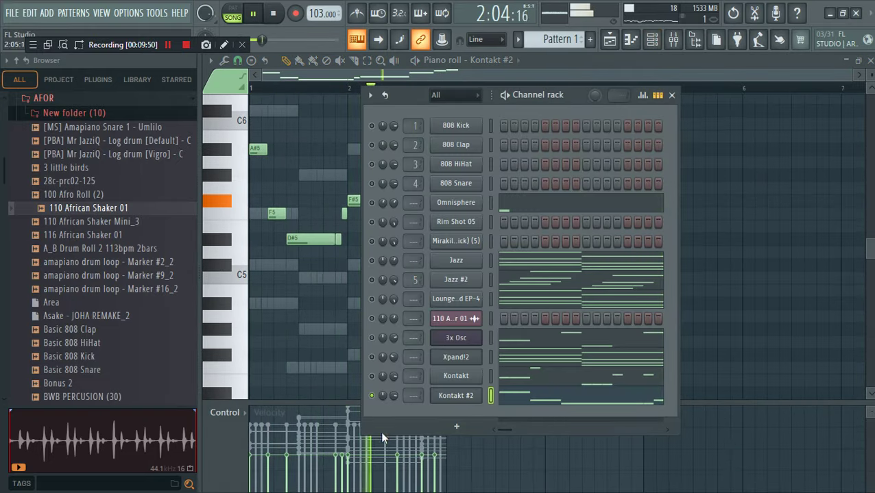
Route Kontakt #2 to mixer track 6 and load Fruity Reeverb 2 into effect slot 6.
{"action": "left_click", "coordinate": [451, 396]}
{"action": "left_click", "coordinate": [335, 122]}
{"action": "left_click", "coordinate": [553, 157]}
{"action": "left_click", "coordinate": [731, 241]}
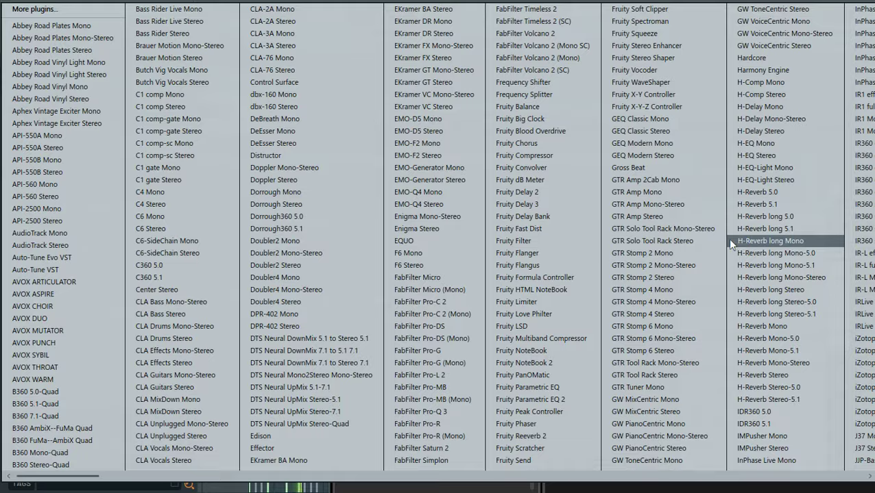
{"action": "left_click", "coordinate": [543, 436]}
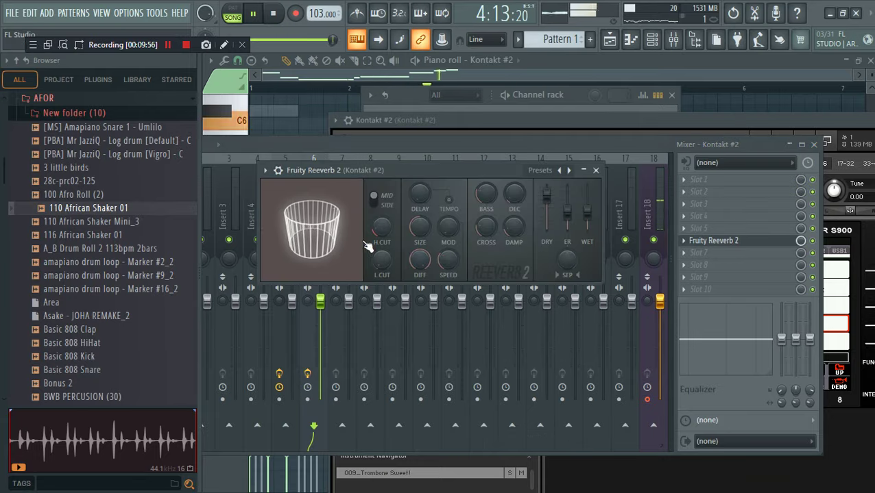
Add Fruity Parametric EQ 2 in slot 1 of Kontakt #2's mixer track, cutting lows and highs and slightly boosting band 5.
{"action": "left_click", "coordinate": [750, 181]}
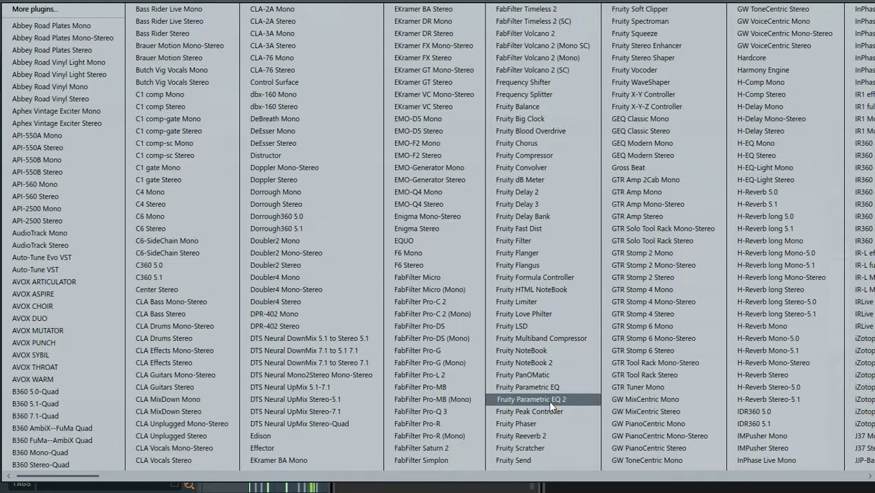
{"action": "left_click", "coordinate": [547, 400]}
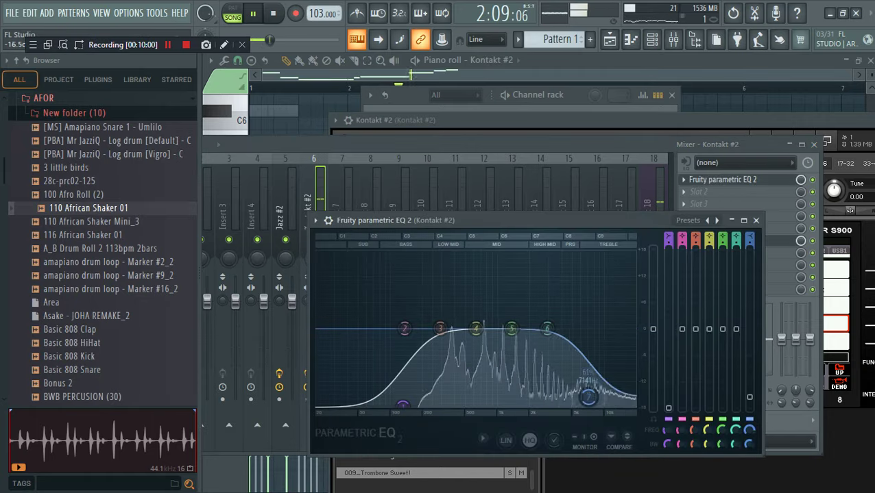
{"action": "left_click_drag", "start_coordinate": [588, 397], "coordinate": [516, 339]}
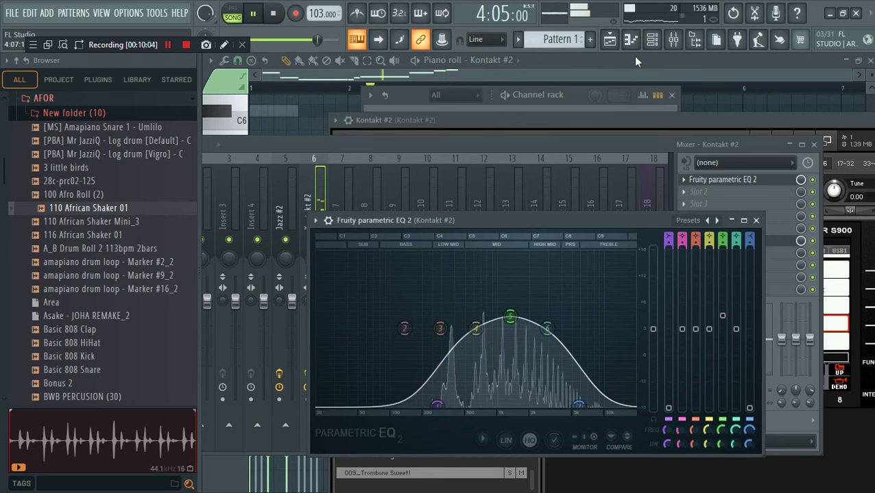
Unmute all channels, play the full beat and show the pattern list in the playlist.
{"action": "left_click", "coordinate": [653, 41]}
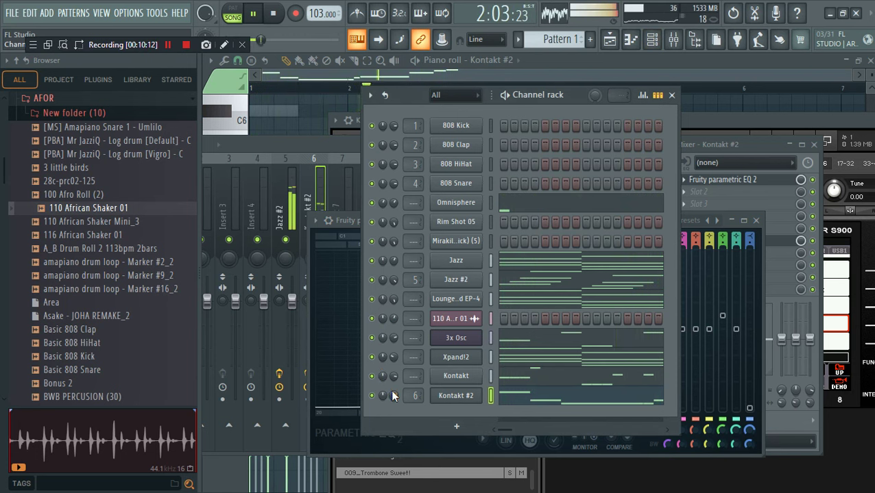
{"action": "left_click", "coordinate": [611, 41]}
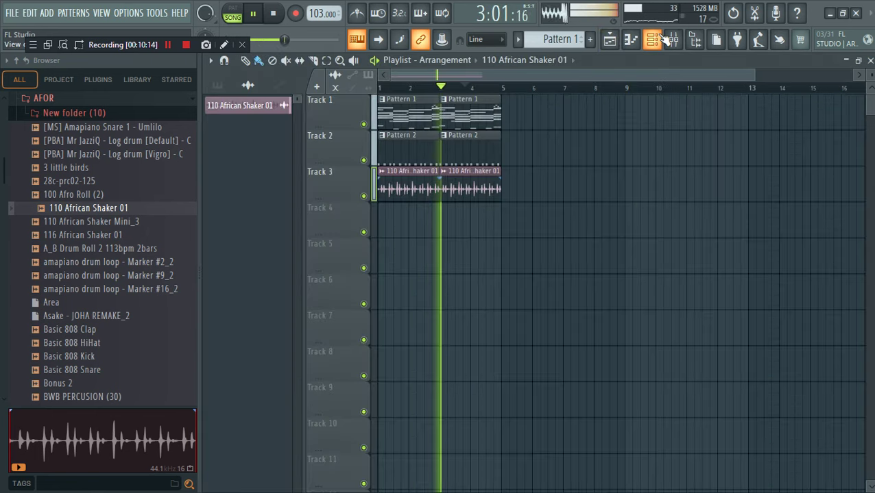
{"action": "left_click", "coordinate": [652, 39]}
{"action": "left_click", "coordinate": [652, 40]}
{"action": "key", "text": "space"}
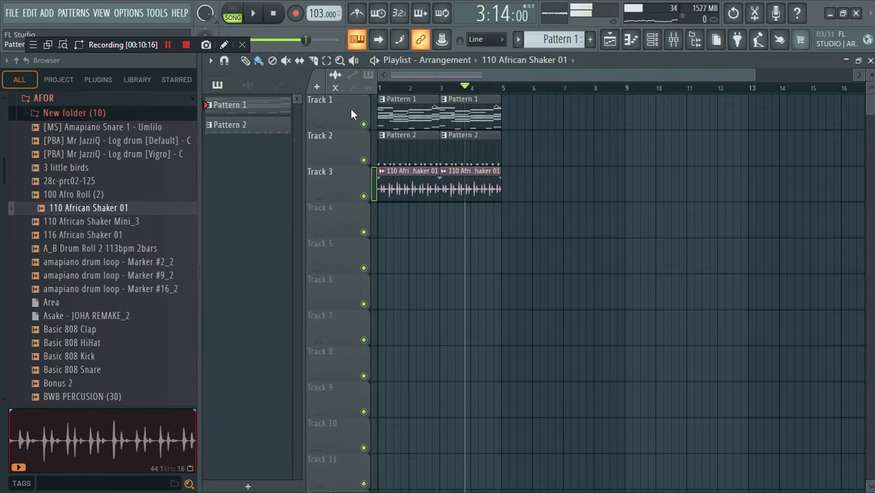
Move the Pattern 2 and shaker clips past bar 5 and split Pattern 1 by channel.
{"action": "left_click_drag", "start_coordinate": [413, 178], "coordinate": [537, 161]}
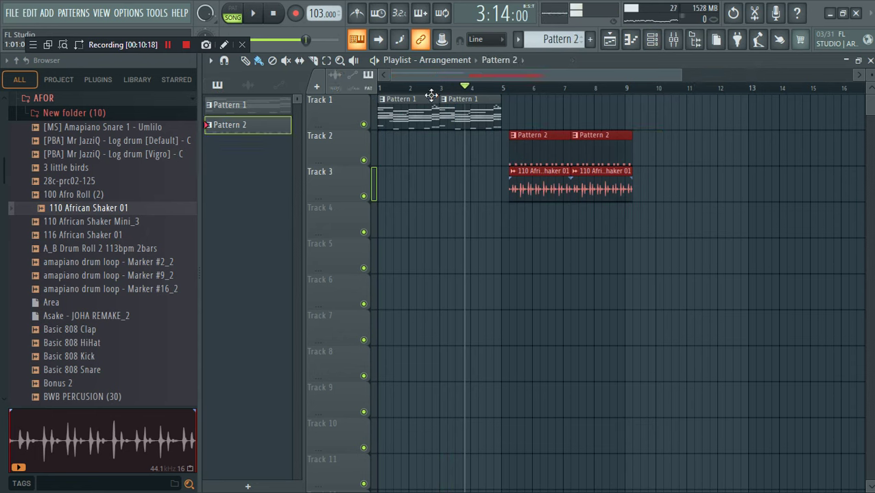
{"action": "right_click", "coordinate": [263, 107]}
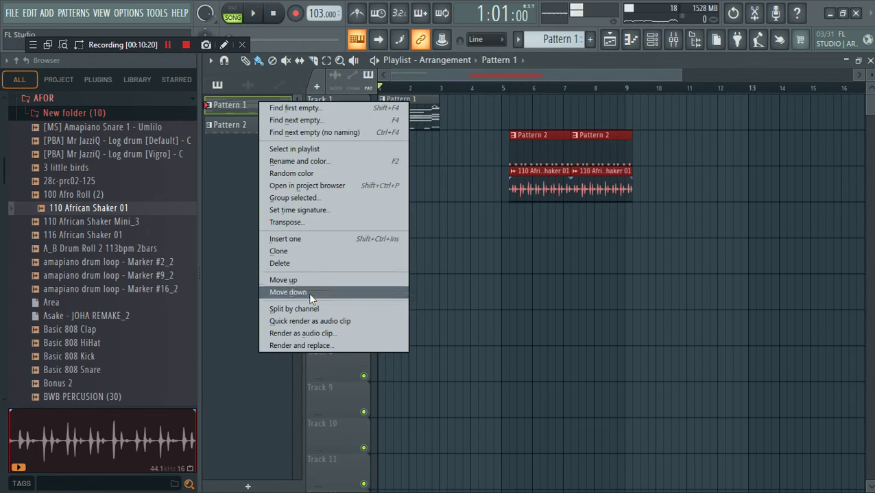
{"action": "left_click", "coordinate": [310, 312]}
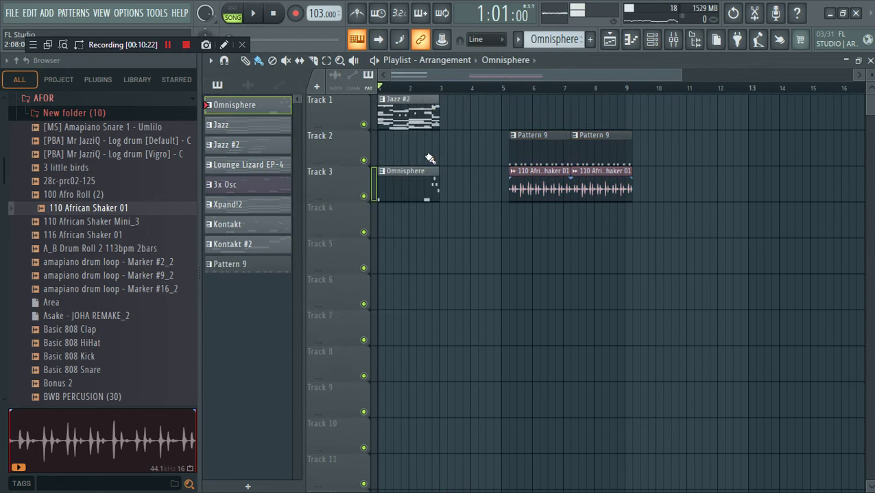
Remove the Omnisphere and Jazz #2 clips from Tracks 3 and 1, and place Jazz on Track 5 and Jazz #2 on Track 6 over bars 1–4.
{"action": "right_click", "coordinate": [421, 179]}
{"action": "right_click", "coordinate": [409, 103]}
{"action": "left_click_drag", "start_coordinate": [254, 139], "coordinate": [461, 261]}
{"action": "key", "text": "space"}
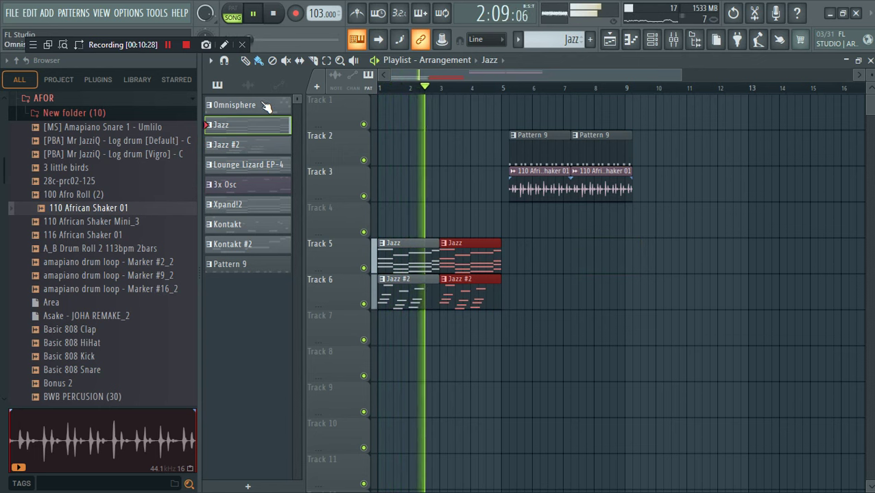
Place two Omnisphere clips on Track 7 over bars 1–4 and align the Pattern 9 and shaker clips to start at bar 5.
{"action": "left_click_drag", "start_coordinate": [268, 107], "coordinate": [483, 331]}
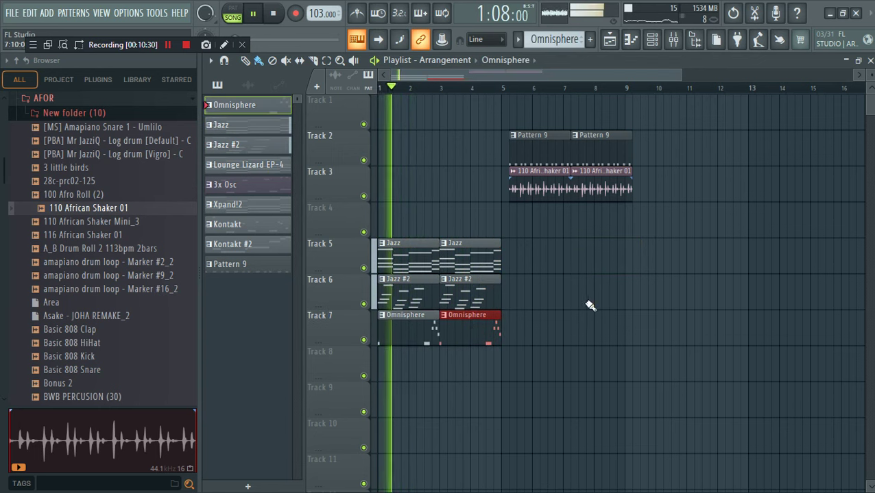
{"action": "left_click", "coordinate": [615, 148]}
{"action": "left_click_drag", "start_coordinate": [615, 147], "coordinate": [608, 147]}
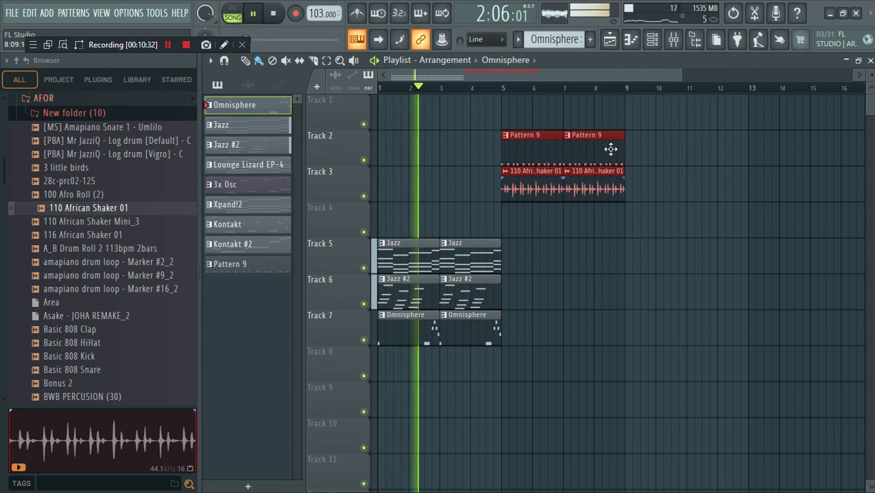
Place two Xpand!2 clips on Track 8 over bars 1–4 and duplicate the Track 5–8 clips into bars 5–8.
{"action": "left_click", "coordinate": [693, 244]}
{"action": "right_click", "coordinate": [692, 244]}
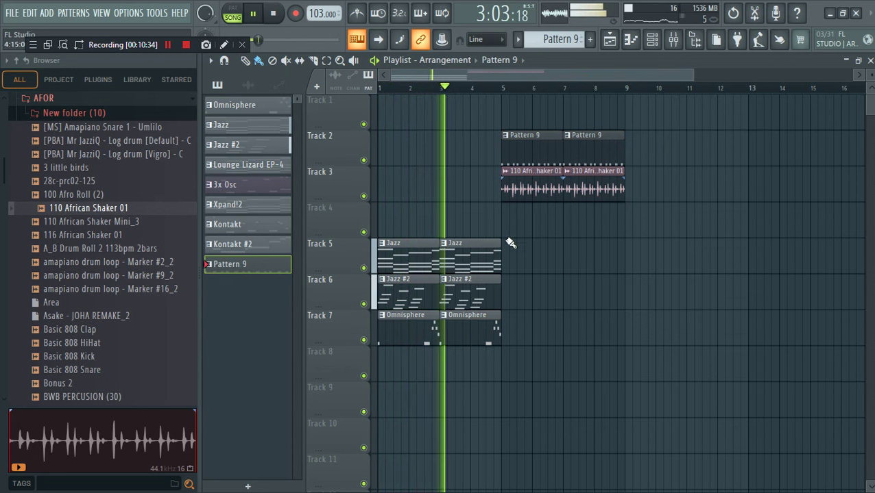
{"action": "left_click", "coordinate": [283, 204]}
{"action": "left_click", "coordinate": [379, 372]}
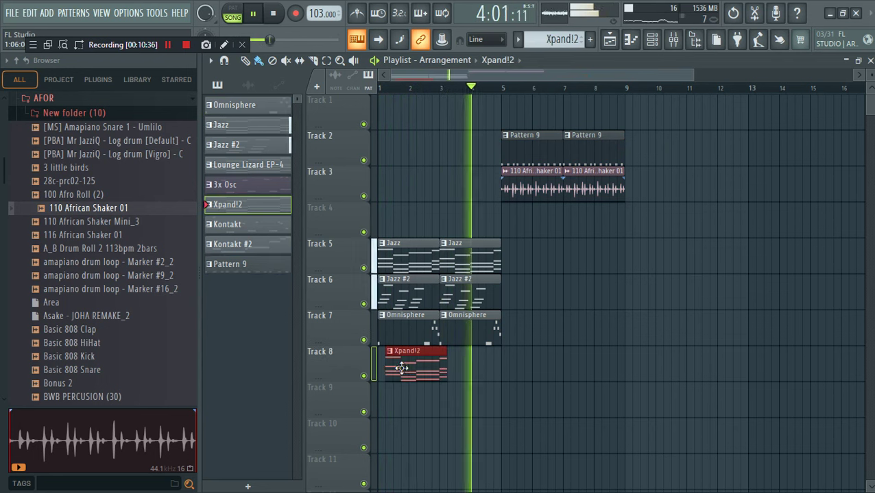
{"action": "left_click", "coordinate": [449, 371]}
{"action": "left_click_drag", "start_coordinate": [639, 414], "coordinate": [398, 260]}
{"action": "key", "text": "ctrl+b"}
{"action": "left_click", "coordinate": [747, 182]}
{"action": "right_click", "coordinate": [799, 180]}
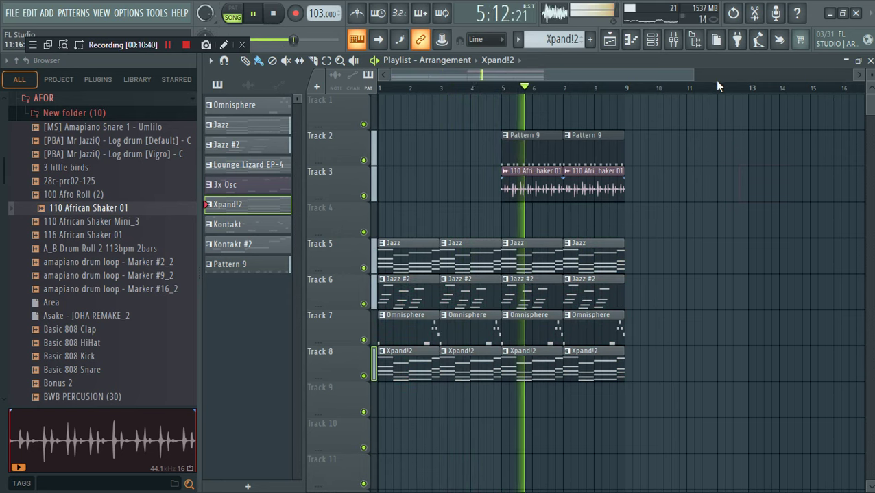
{"action": "left_click_drag", "start_coordinate": [633, 74], "coordinate": [869, 67]}
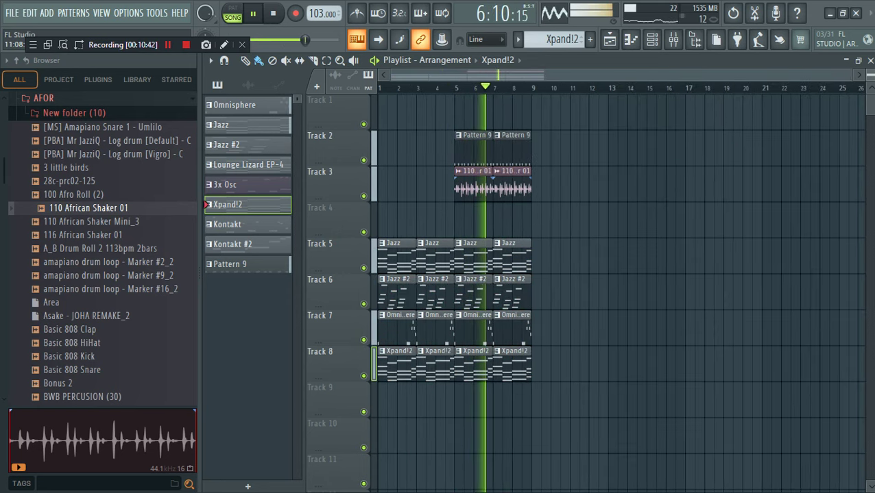
Replace the Xpand!2 clips on Track 8 with Lounge Lizard EP-4 clips over bars 1–8.
{"action": "scroll", "coordinate": [571, 322], "scroll_direction": "down", "scroll_amount": 2}
{"action": "right_click", "coordinate": [514, 305]}
{"action": "right_click", "coordinate": [473, 305]}
{"action": "right_click", "coordinate": [435, 305]}
{"action": "right_click", "coordinate": [398, 305]}
{"action": "key", "text": "space"}
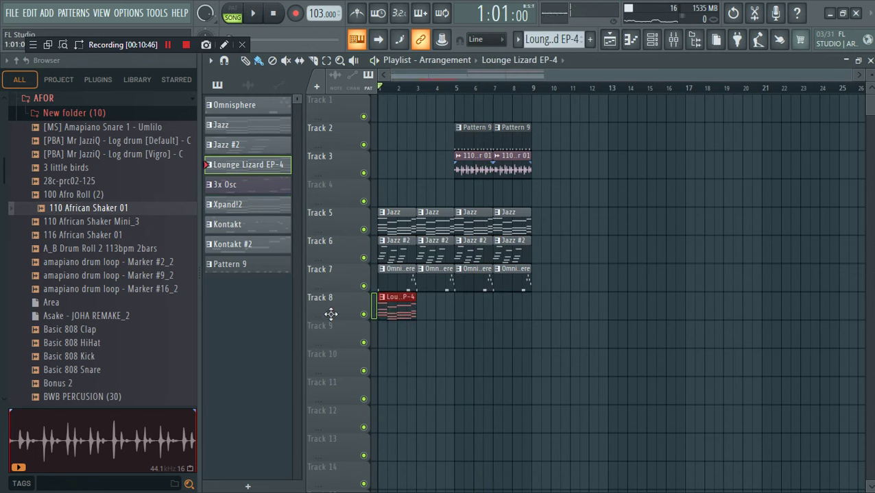
{"action": "key", "text": "ctrl+b"}
{"action": "left_click_drag", "start_coordinate": [512, 349], "coordinate": [377, 291]}
{"action": "key", "text": "ctrl+b"}
Save the project under the name afrobeats in a new project folder.
{"action": "key", "text": "ctrl+s"}
{"action": "key", "text": "BackSpace"}
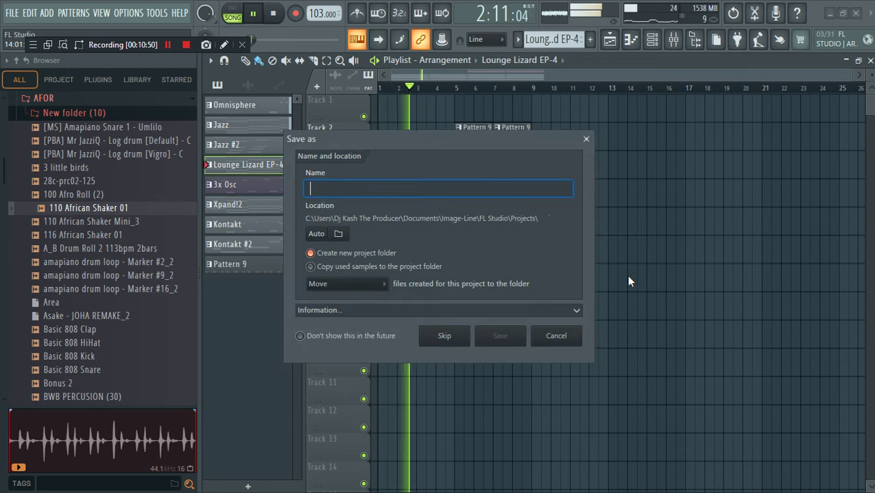
{"action": "type", "text": "afrob"}
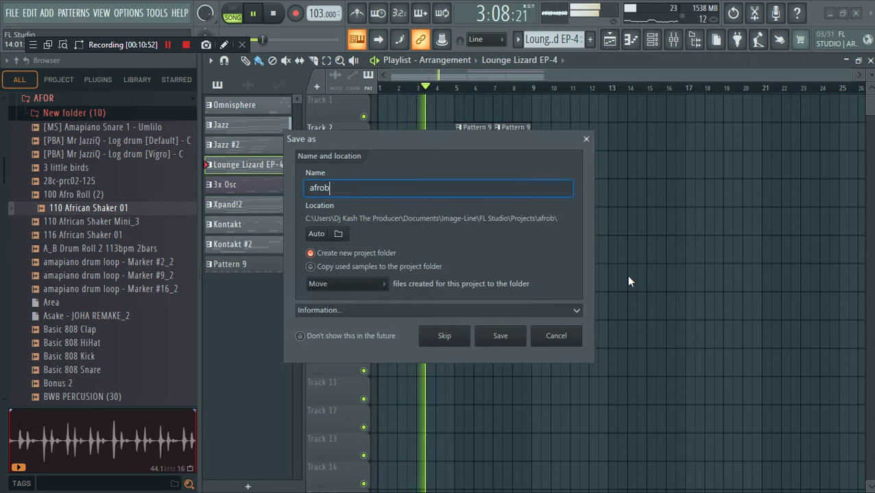
{"action": "type", "text": "eatss"}
{"action": "left_click", "coordinate": [519, 336]}
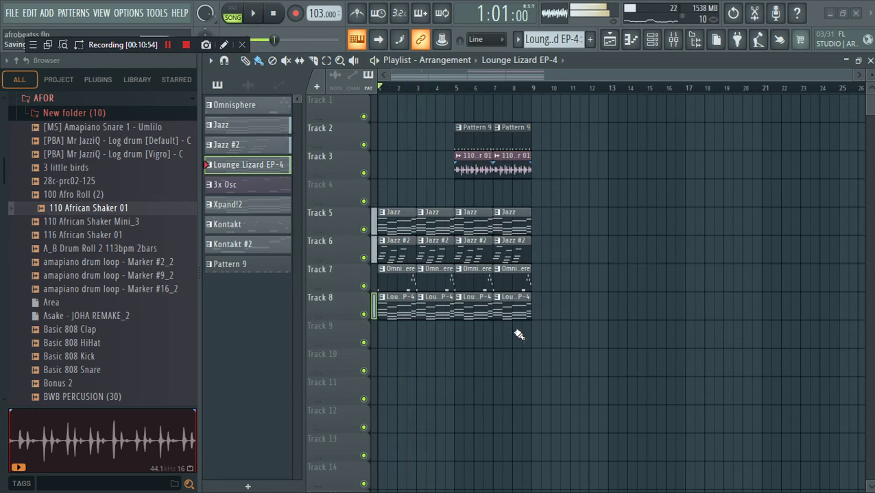
Duplicate all clips from bars 5–8 into bars 9–12.
{"action": "left_click", "coordinate": [603, 190]}
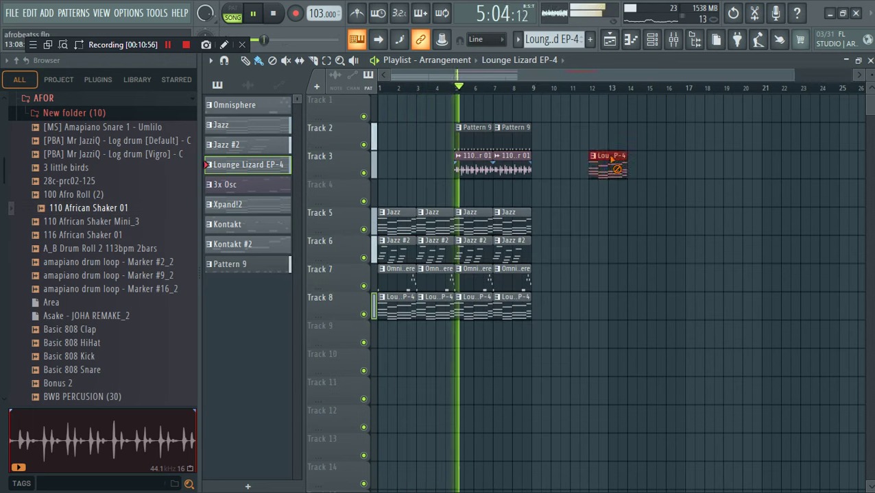
{"action": "right_click", "coordinate": [615, 184]}
{"action": "left_click_drag", "start_coordinate": [484, 122], "coordinate": [571, 347]}
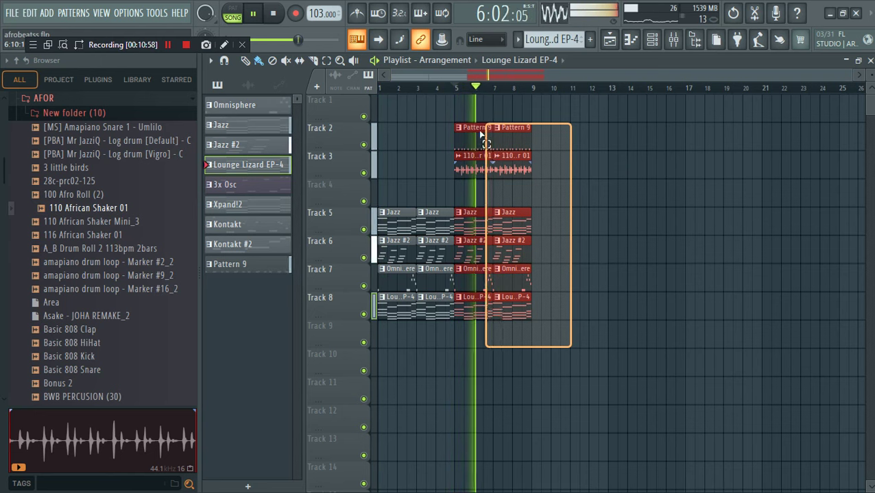
{"action": "key", "text": "ctrl+b"}
{"action": "left_click_drag", "start_coordinate": [528, 142], "coordinate": [546, 146]}
{"action": "left_click", "coordinate": [675, 191]}
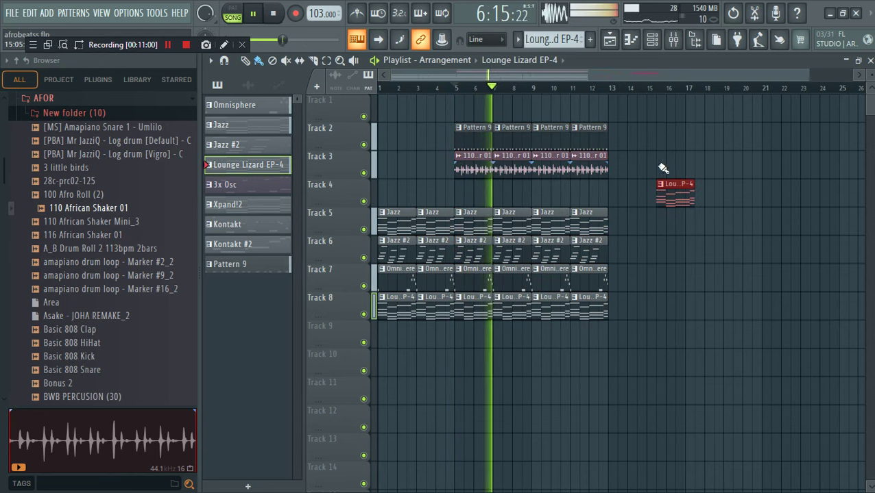
{"action": "right_click", "coordinate": [675, 191]}
Remove the Omnisphere clips from bars 9–12 and place two 3x Osc clips over the same bars on Track 9.
{"action": "right_click", "coordinate": [581, 281]}
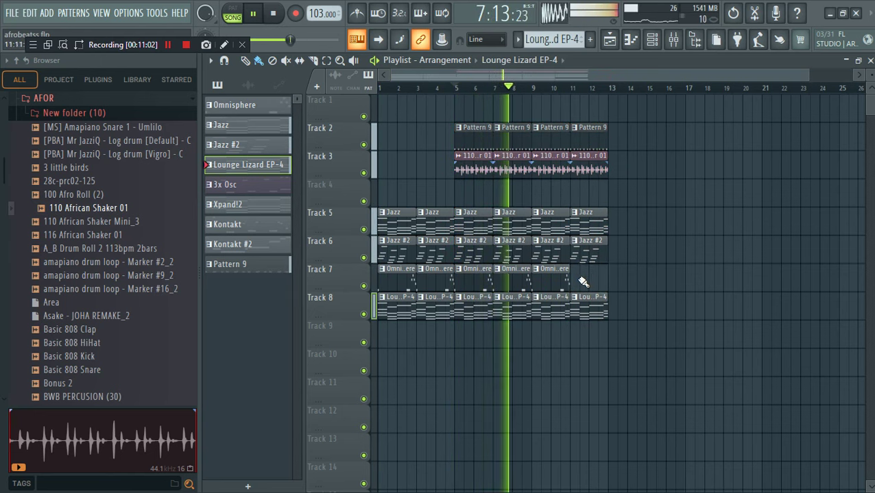
{"action": "right_click", "coordinate": [557, 279]}
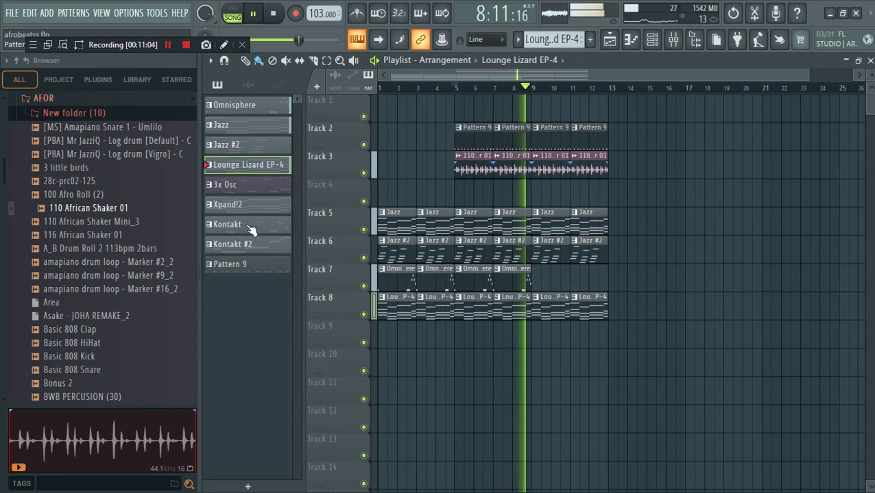
{"action": "left_click", "coordinate": [542, 340]}
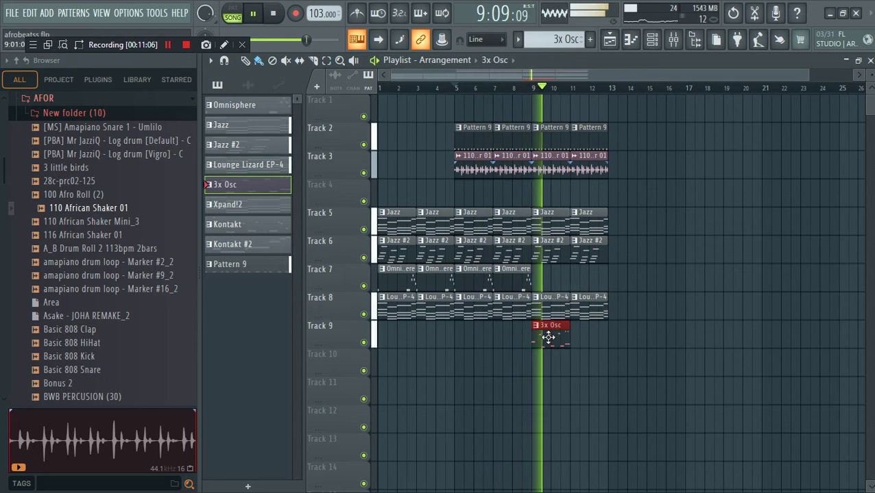
{"action": "left_click", "coordinate": [580, 336]}
Duplicate all clips from bars 9–12 into bars 13–16.
{"action": "left_click_drag", "start_coordinate": [650, 376], "coordinate": [624, 143]}
{"action": "left_click", "coordinate": [716, 155]}
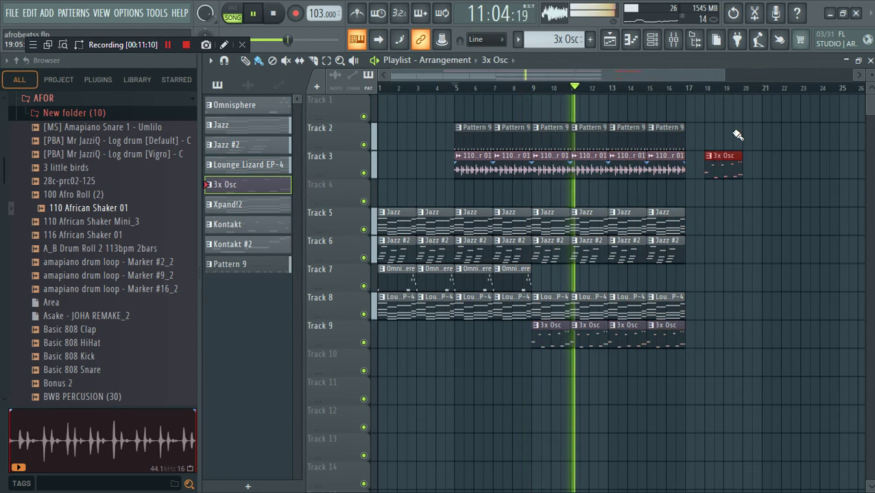
{"action": "right_click", "coordinate": [716, 155]}
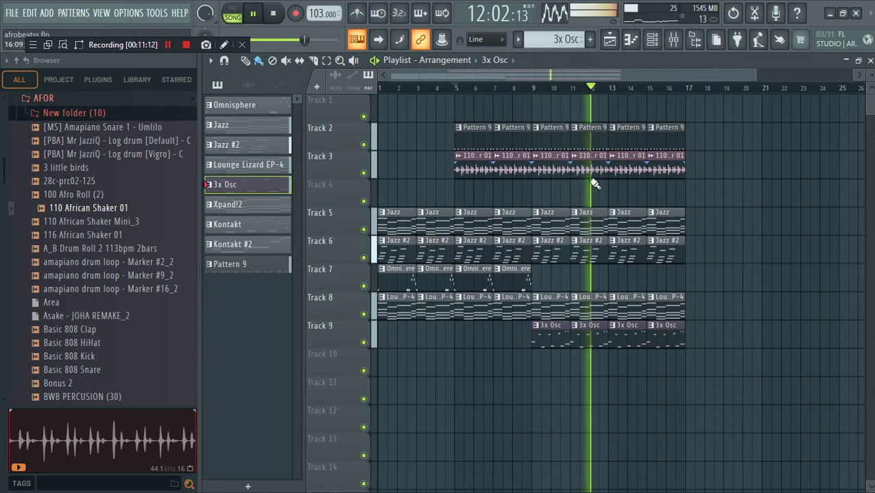
Move Omnisphere to the end of the pattern list and lay all patterns on Tracks 5–13 at bar 17, with drums and shaker on Tracks 2–3.
{"action": "left_click_drag", "start_coordinate": [243, 101], "coordinate": [231, 274]}
{"action": "left_click_drag", "start_coordinate": [255, 109], "coordinate": [691, 212]}
{"action": "left_click_drag", "start_coordinate": [722, 179], "coordinate": [686, 446]}
{"action": "scroll", "coordinate": [755, 317], "scroll_direction": "down", "scroll_amount": 4}
{"action": "scroll", "coordinate": [755, 317], "scroll_direction": "up", "scroll_amount": 4}
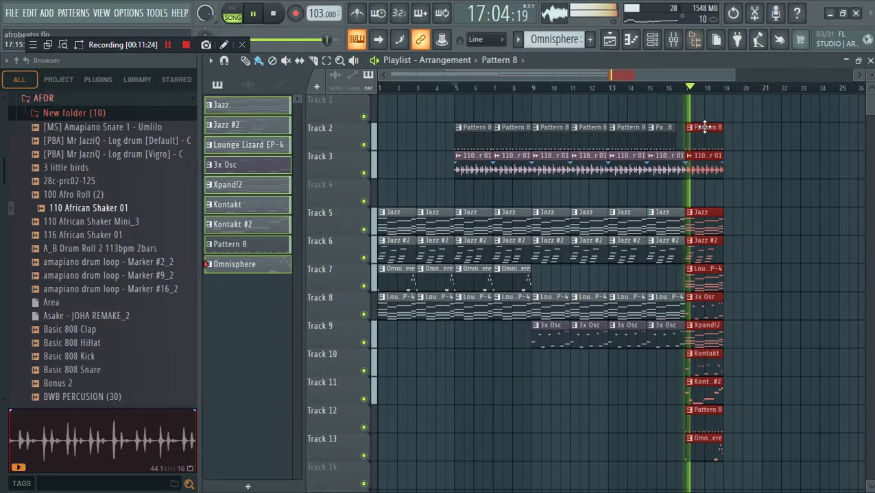
Repeat the two-bar block at bars 17–18 until it fills bars 19–24.
{"action": "left_click_drag", "start_coordinate": [706, 129], "coordinate": [746, 138]}
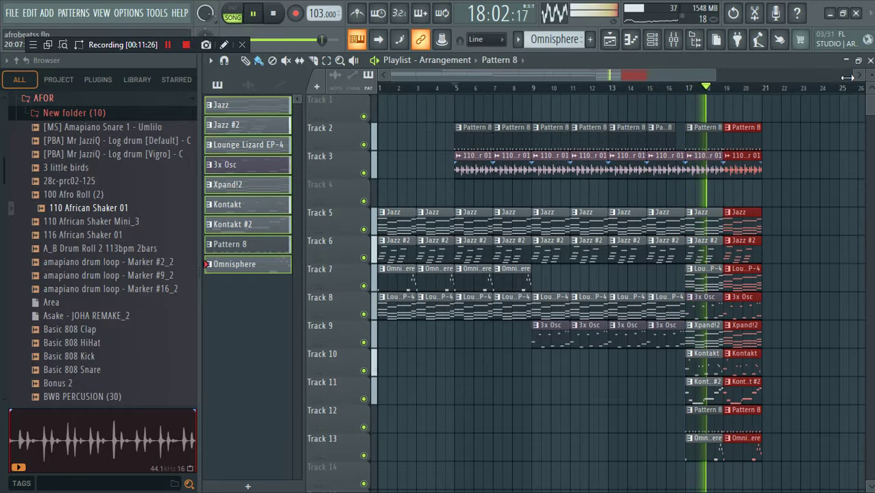
{"action": "scroll", "coordinate": [719, 79], "scroll_direction": "down", "scroll_amount": 2}
{"action": "left_click_drag", "start_coordinate": [620, 137], "coordinate": [647, 138]}
{"action": "key", "text": "ctrl+b"}
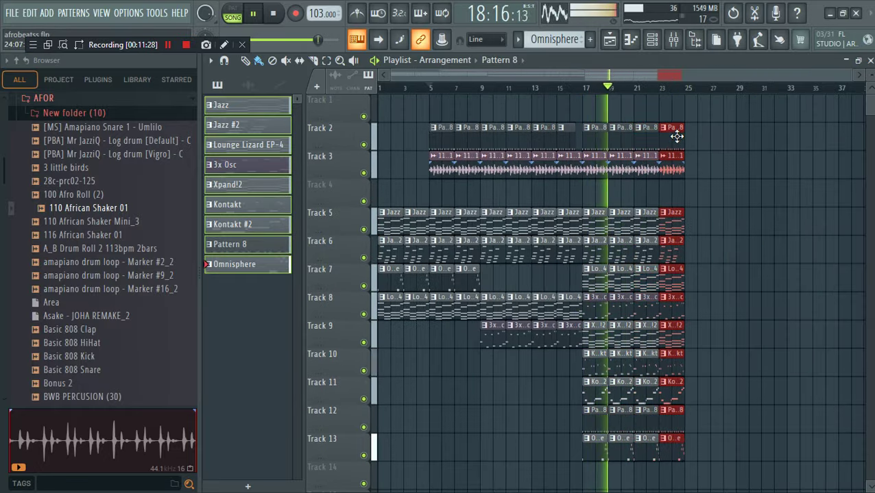
{"action": "left_click", "coordinate": [771, 152]}
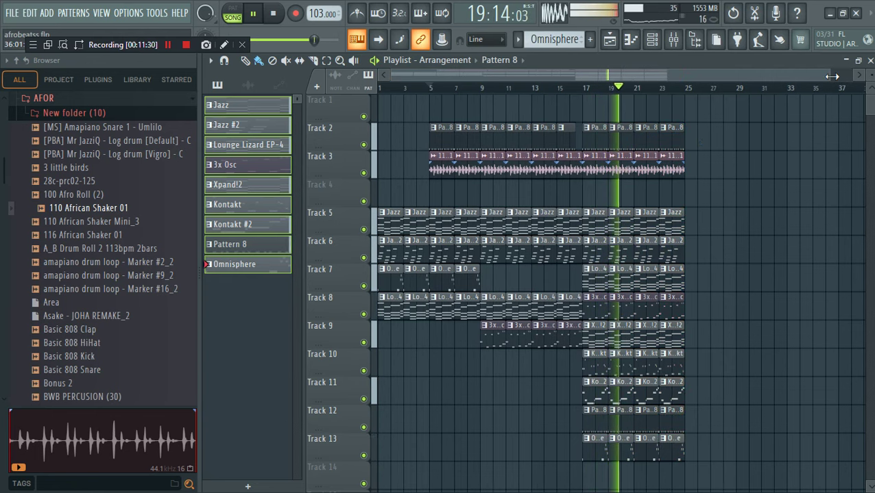
Copy the whole block at bars 17–24 into bars 25–32.
{"action": "scroll", "coordinate": [831, 76], "scroll_direction": "down", "scroll_amount": 1}
{"action": "left_click_drag", "start_coordinate": [705, 453], "coordinate": [581, 48]}
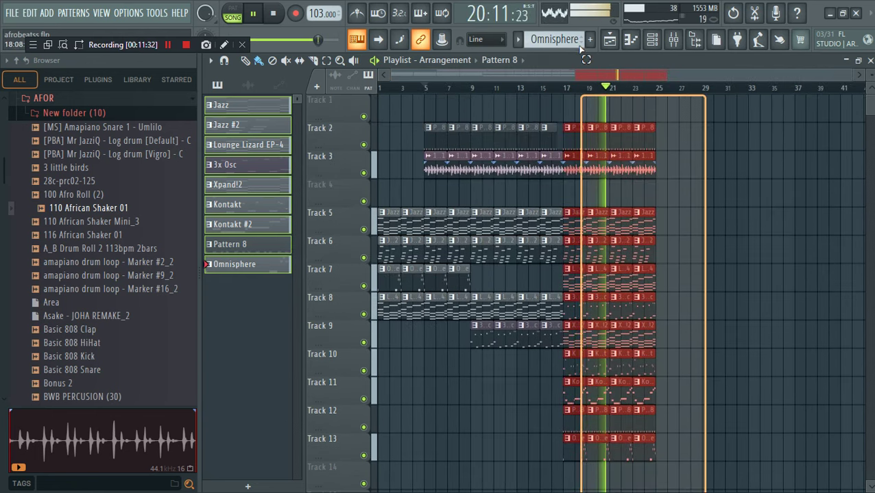
{"action": "left_click_drag", "start_coordinate": [578, 136], "coordinate": [669, 133]}
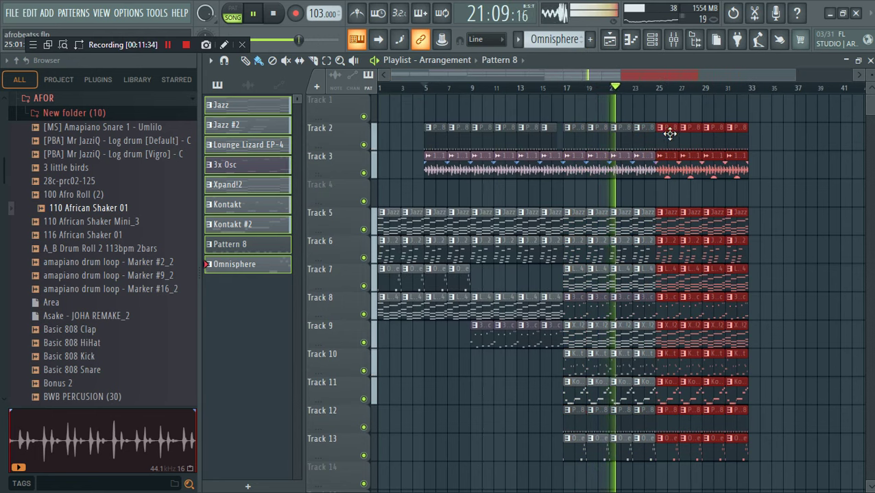
Duplicate all clips from bars 9–32 into bars 33–56.
{"action": "scroll", "coordinate": [798, 155], "scroll_direction": "down", "scroll_amount": 3}
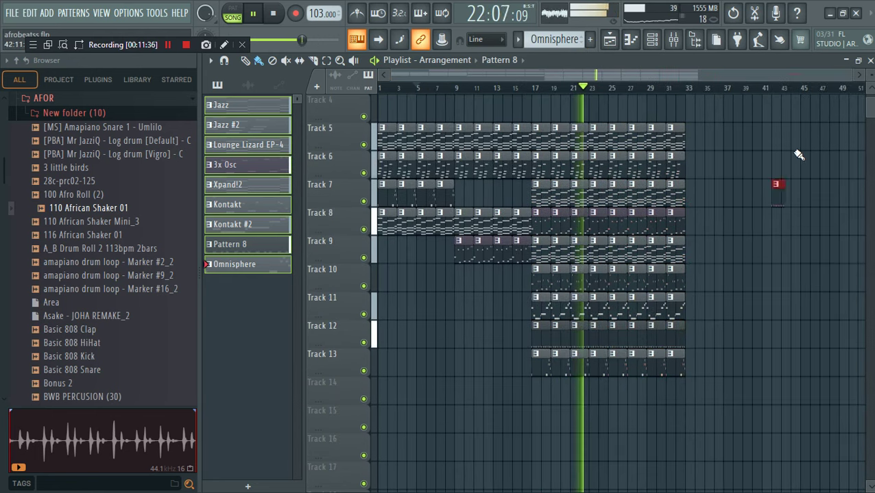
{"action": "left_click_drag", "start_coordinate": [751, 414], "coordinate": [460, 140]}
{"action": "key", "text": "ctrl+b"}
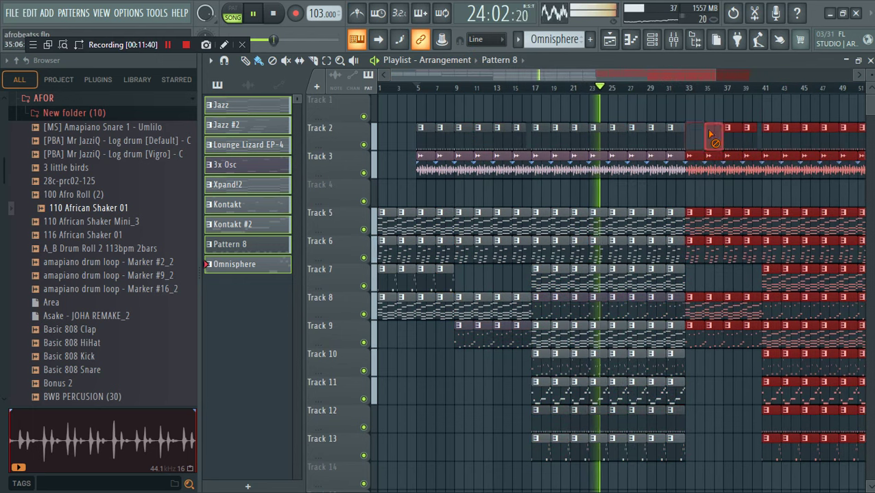
Play from bar 32 and remove the drum, shaker and 3x Osc clips from bars 33–36, keeping Jazz #2.
{"action": "key", "text": "space"}
{"action": "left_click", "coordinate": [677, 88]}
{"action": "key", "text": "space"}
{"action": "left_click", "coordinate": [705, 181]}
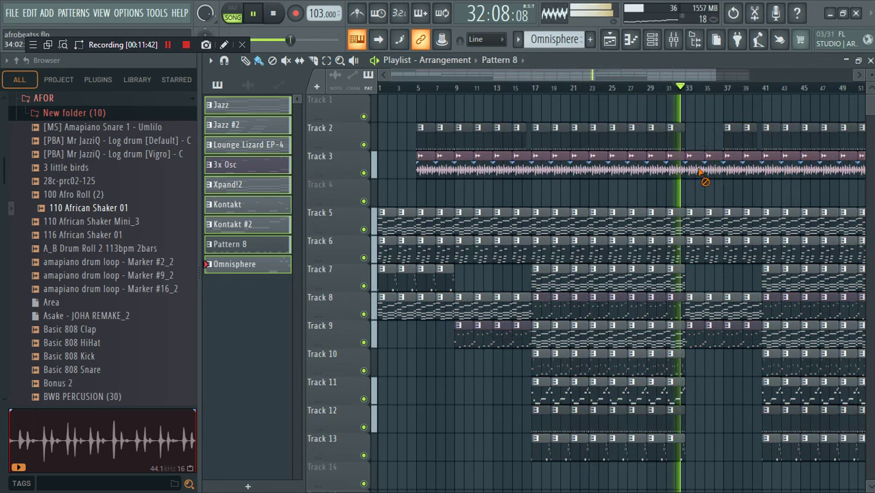
{"action": "right_click", "coordinate": [715, 259]}
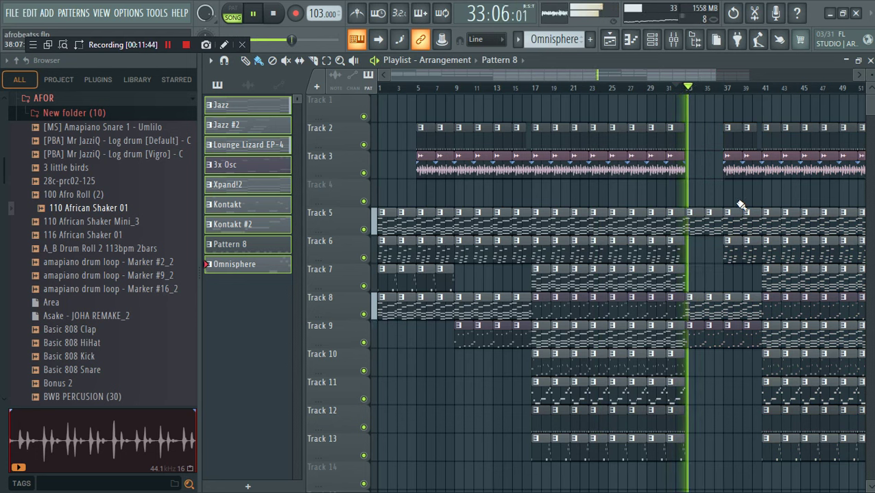
{"action": "right_click", "coordinate": [716, 339]}
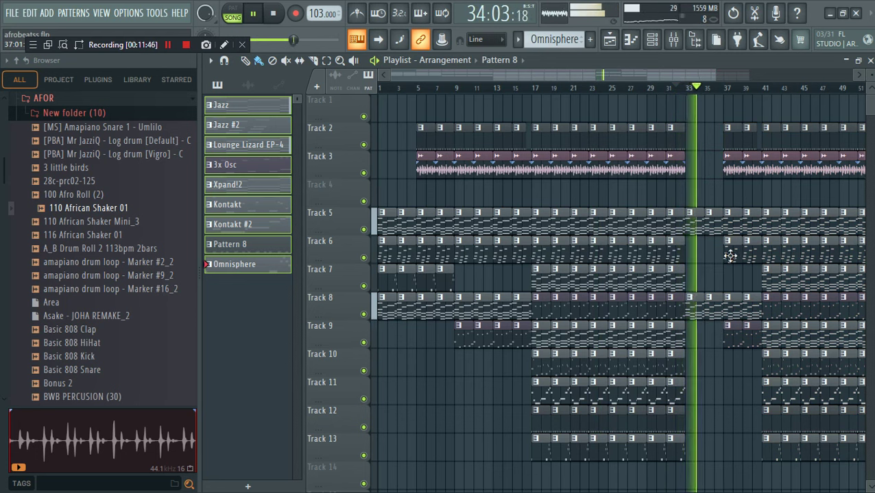
{"action": "left_click", "coordinate": [694, 258]}
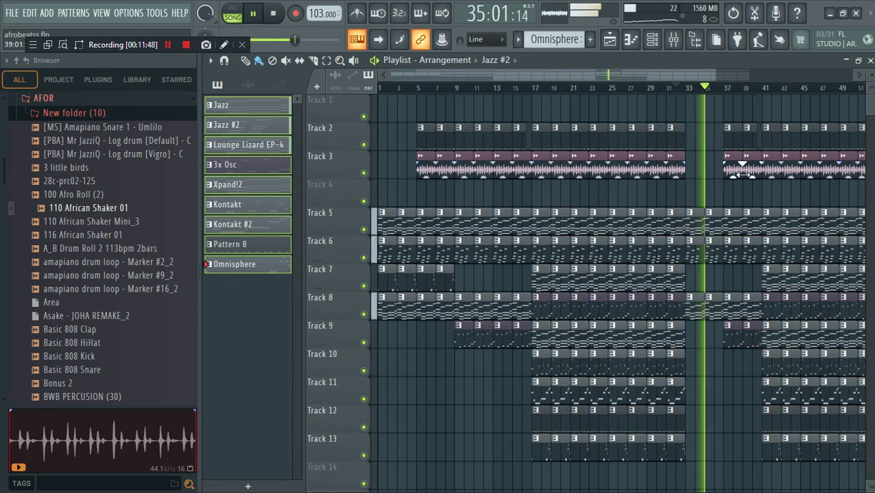
Remove the 3x Osc clips from bars 37–40 and the Xpand!2, Kontakt and Kontakt #2 clips from bars 41–44.
{"action": "left_click_drag", "start_coordinate": [713, 74], "coordinate": [795, 74]}
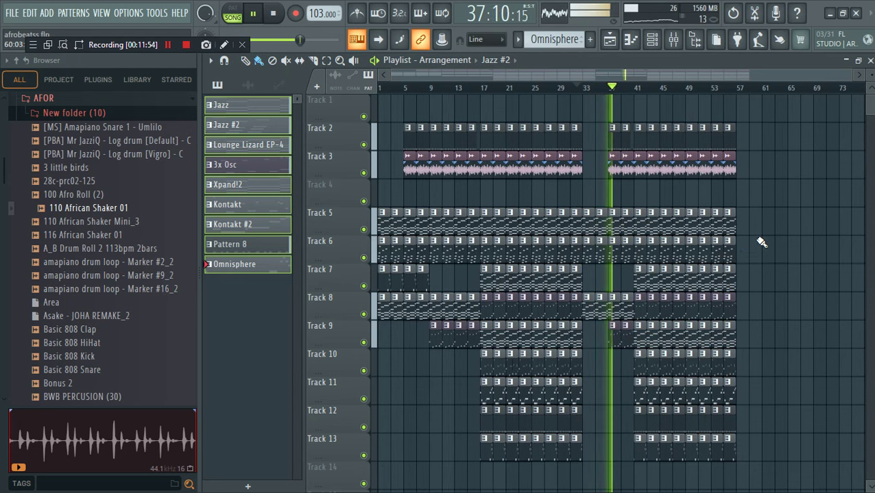
{"action": "right_click", "coordinate": [624, 341]}
{"action": "left_click_drag", "start_coordinate": [780, 453], "coordinate": [636, 96]}
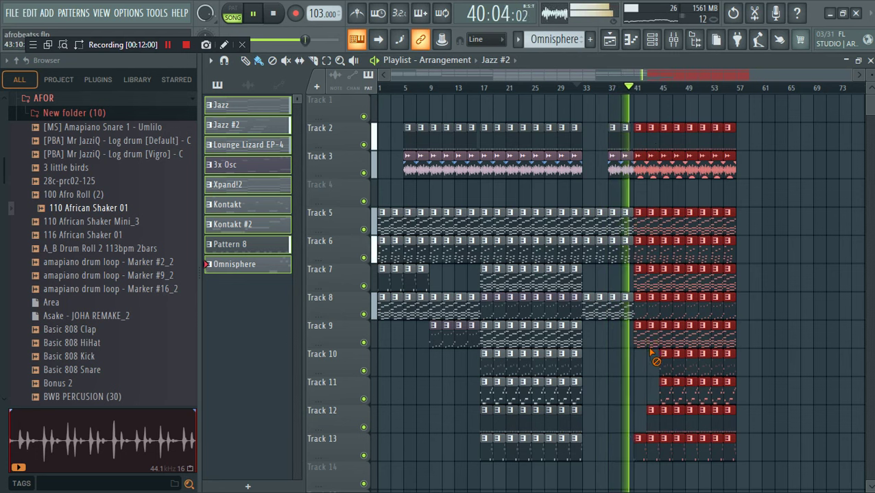
{"action": "left_click", "coordinate": [651, 355]}
{"action": "right_click", "coordinate": [646, 336]}
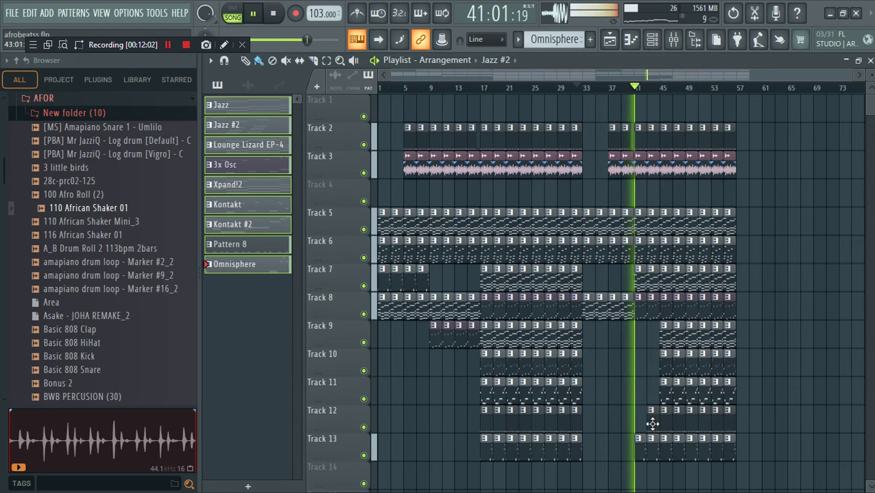
Delete all clips from bars 45–56 and duplicate the bar 17–44 clips into bars 45–72.
{"action": "left_click_drag", "start_coordinate": [751, 484], "coordinate": [669, 127]}
{"action": "key", "text": "Delete"}
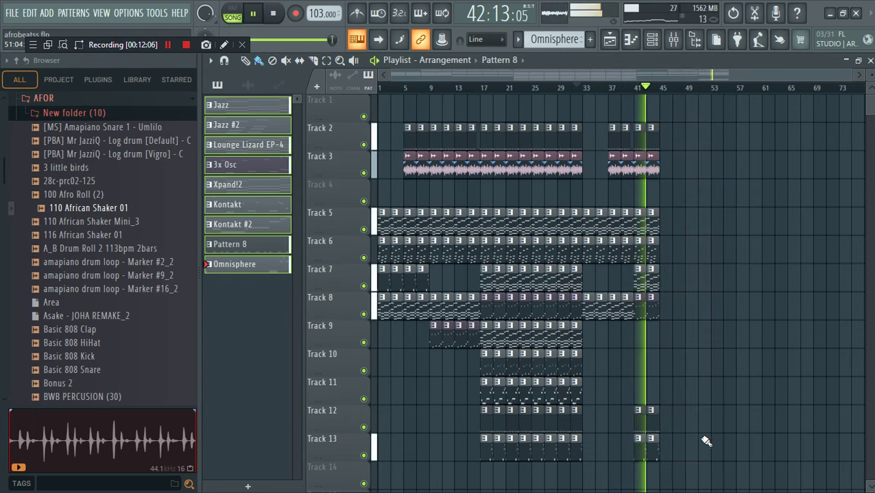
{"action": "mouse_move", "coordinate": [697, 462]}
{"action": "left_mouse_down"}
{"action": "mouse_move", "coordinate": [537, 123]}
{"action": "mouse_move", "coordinate": [479, 123]}
{"action": "mouse_move", "coordinate": [677, 139]}
{"action": "mouse_move", "coordinate": [663, 143]}
{"action": "left_mouse_up"}
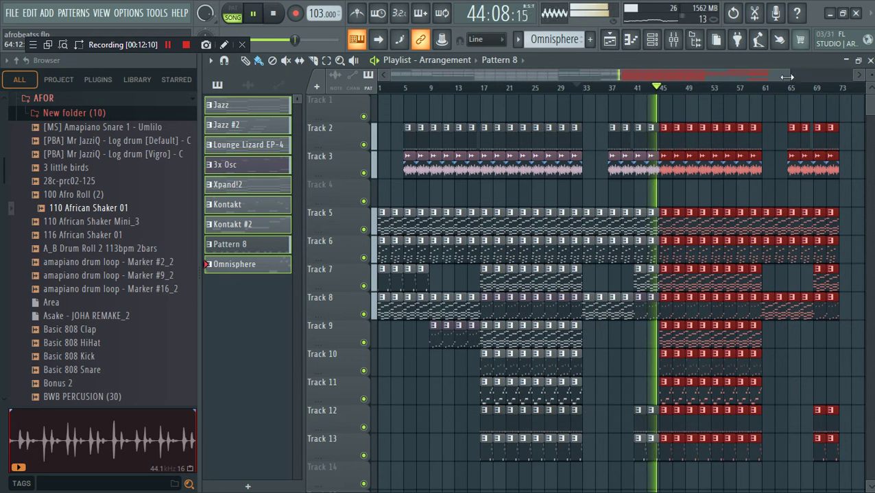
{"action": "left_click_drag", "start_coordinate": [787, 77], "coordinate": [720, 77]}
{"action": "left_click", "coordinate": [832, 132]}
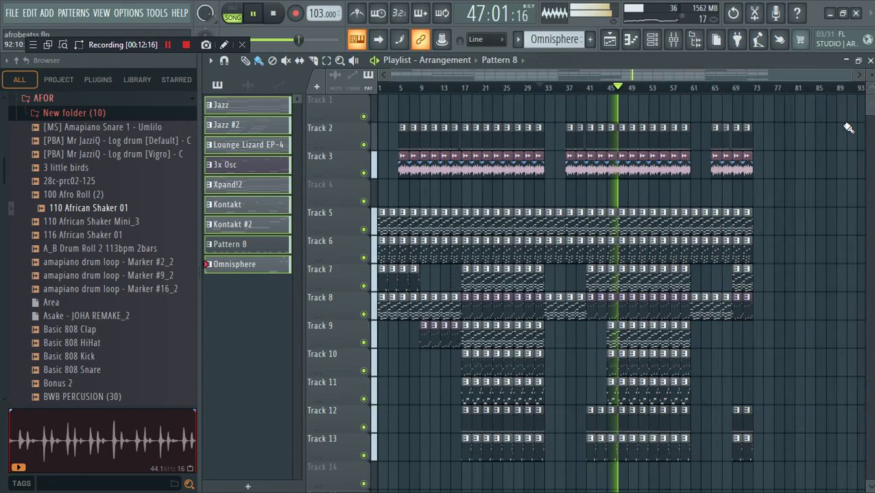
Try to split the selected patterns by channel.
{"action": "scroll", "coordinate": [549, 124], "scroll_direction": "down", "scroll_amount": 1}
{"action": "right_click", "coordinate": [228, 141]}
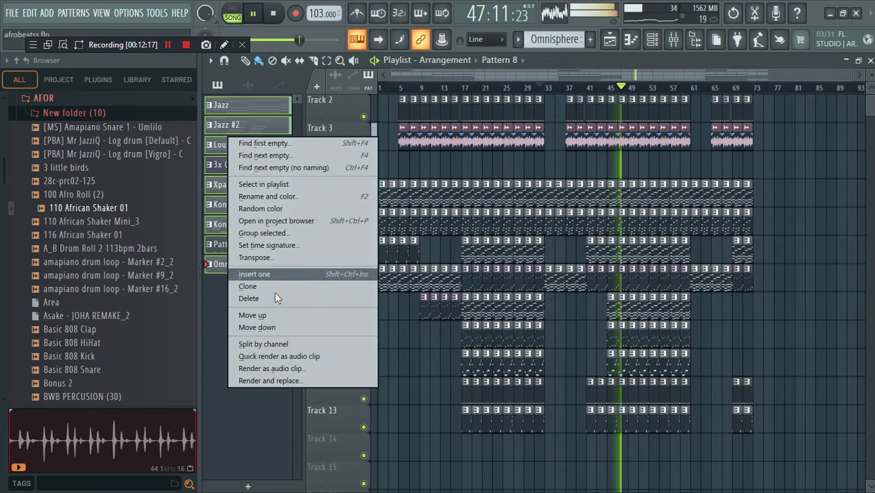
{"action": "left_click", "coordinate": [275, 343]}
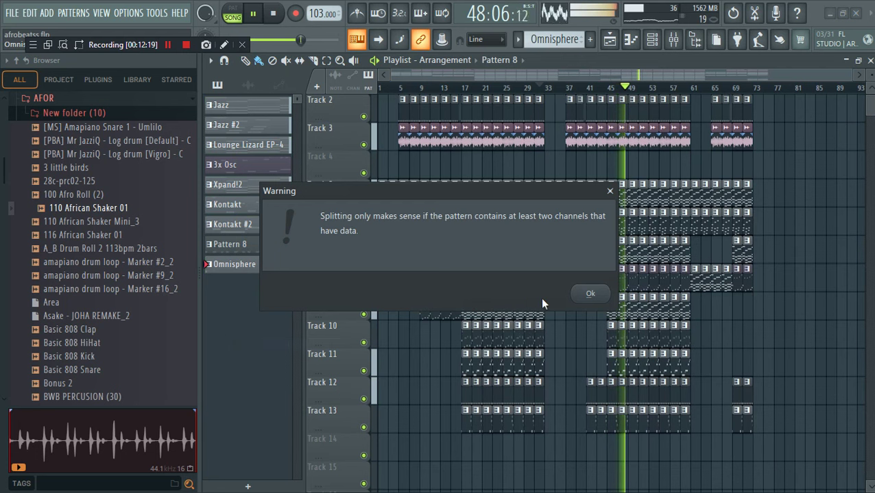
{"action": "left_click", "coordinate": [610, 191]}
{"action": "left_click", "coordinate": [247, 264]}
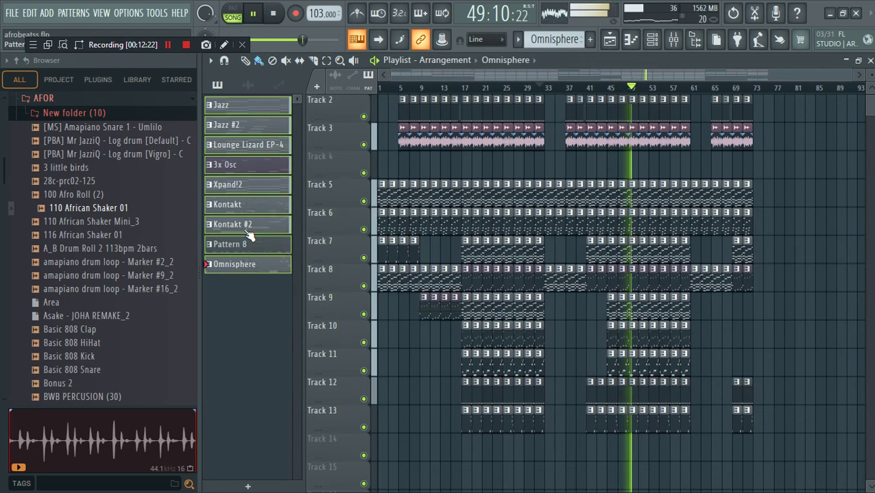
{"action": "right_click", "coordinate": [244, 264]}
{"action": "left_click", "coordinate": [304, 260]}
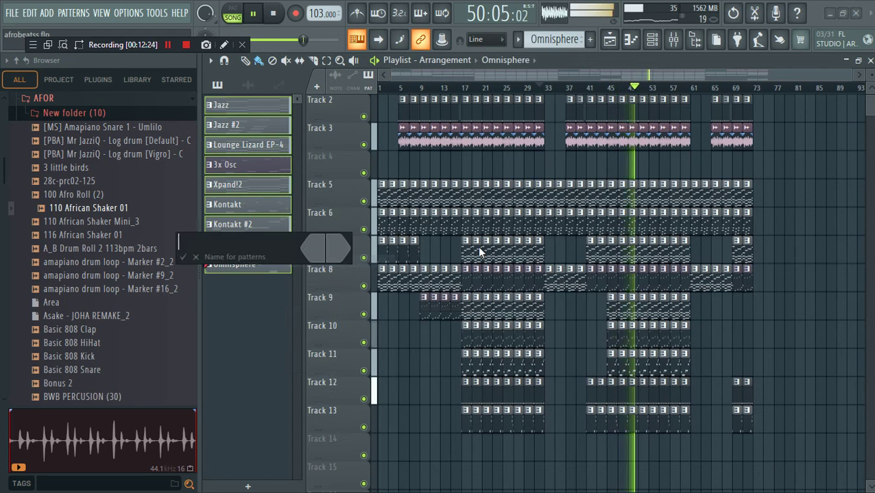
{"action": "left_click", "coordinate": [196, 257]}
{"action": "key", "text": "space"}
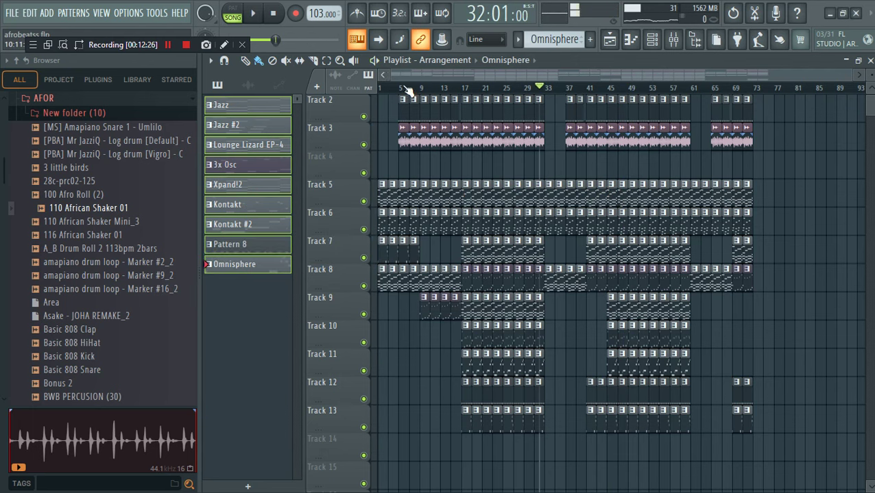
Play the arrangement from bar 1 and look through the sample library from the AFOR folder down to the kitz folder.
{"action": "scroll", "coordinate": [847, 80], "scroll_direction": "up", "scroll_amount": 2}
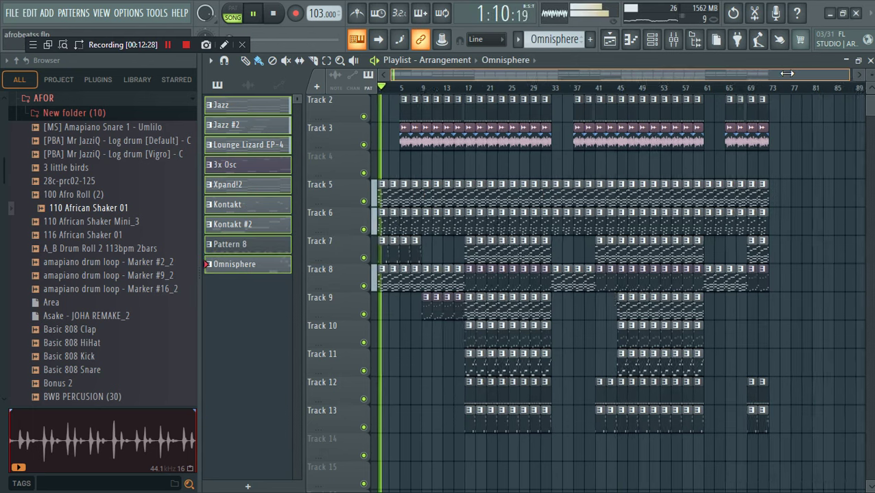
{"action": "left_click", "coordinate": [67, 111]}
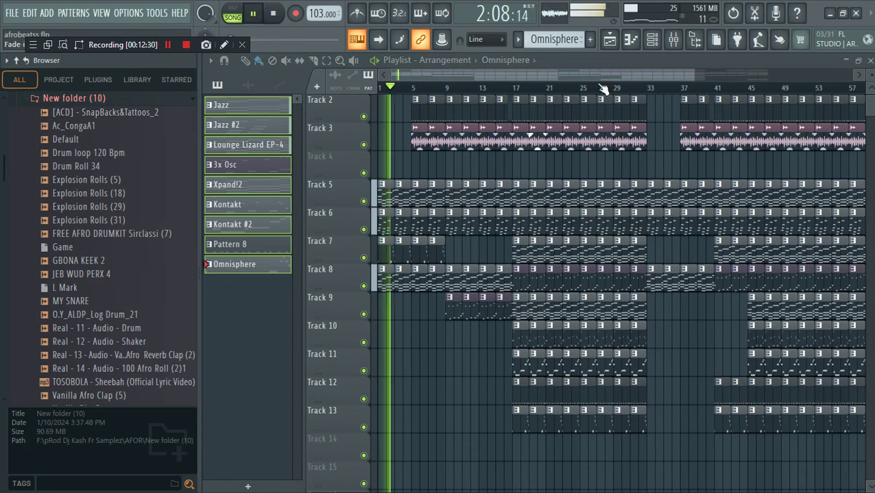
{"action": "left_click_drag", "start_coordinate": [691, 74], "coordinate": [843, 74]}
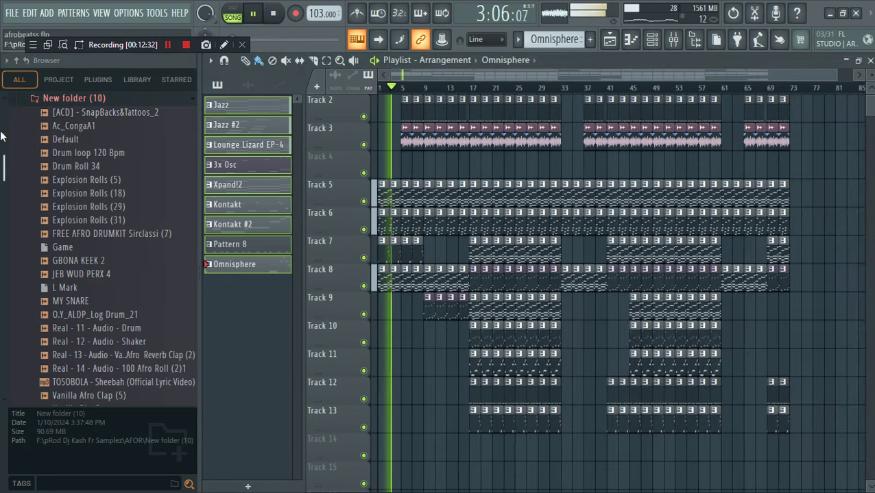
{"action": "scroll", "coordinate": [123, 255], "scroll_direction": "down", "scroll_amount": 5}
{"action": "scroll", "coordinate": [122, 255], "scroll_direction": "down", "scroll_amount": 15}
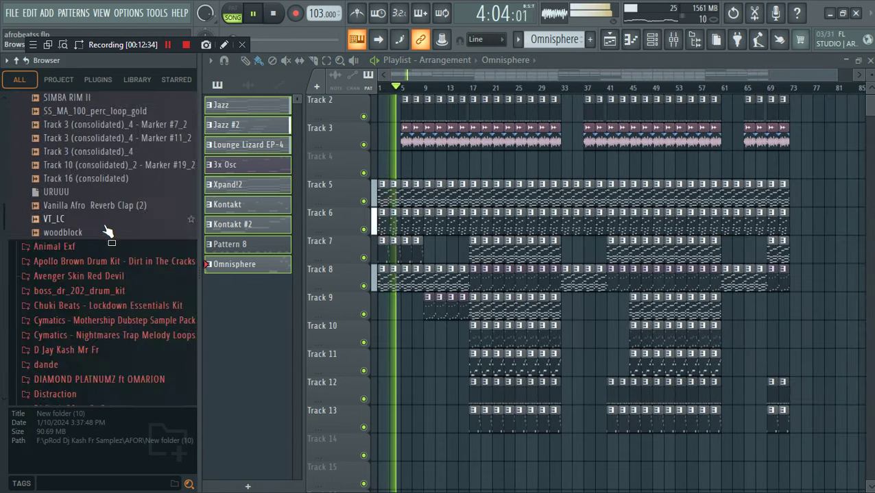
{"action": "key", "text": "space"}
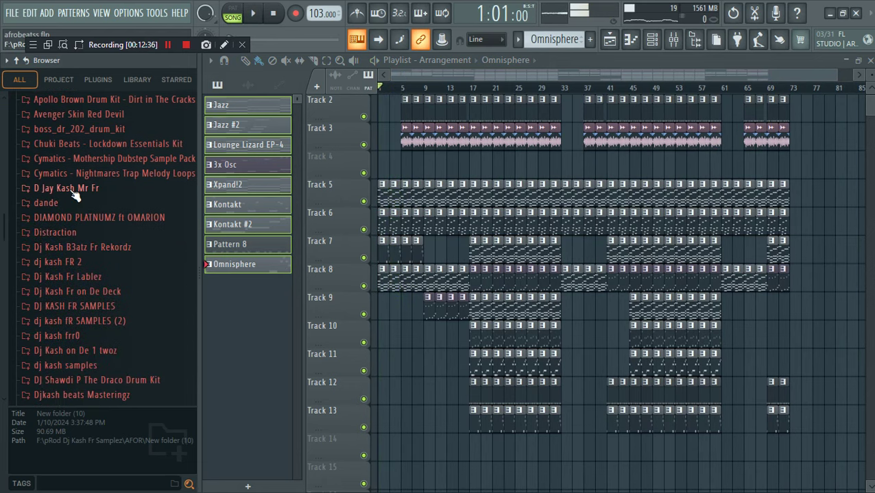
{"action": "scroll", "coordinate": [73, 302], "scroll_direction": "up", "scroll_amount": 1}
{"action": "scroll", "coordinate": [72, 312], "scroll_direction": "down", "scroll_amount": 4}
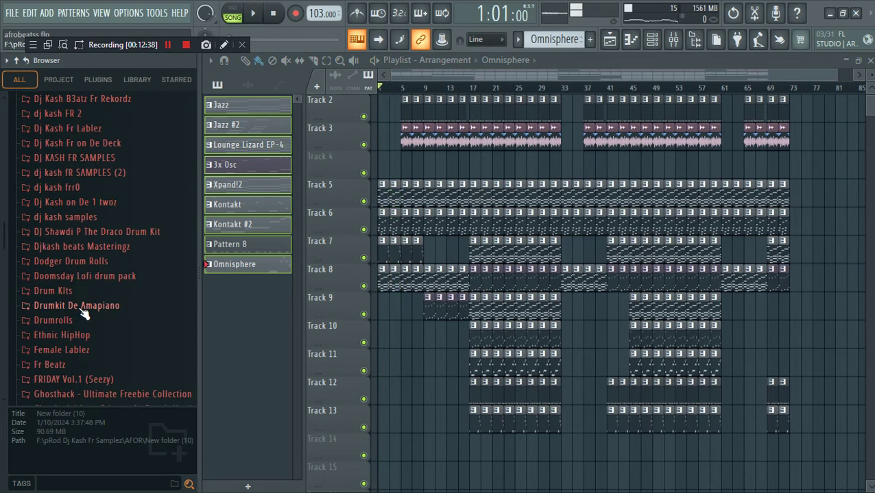
{"action": "scroll", "coordinate": [82, 313], "scroll_direction": "down", "scroll_amount": 2}
{"action": "scroll", "coordinate": [79, 322], "scroll_direction": "down", "scroll_amount": 9}
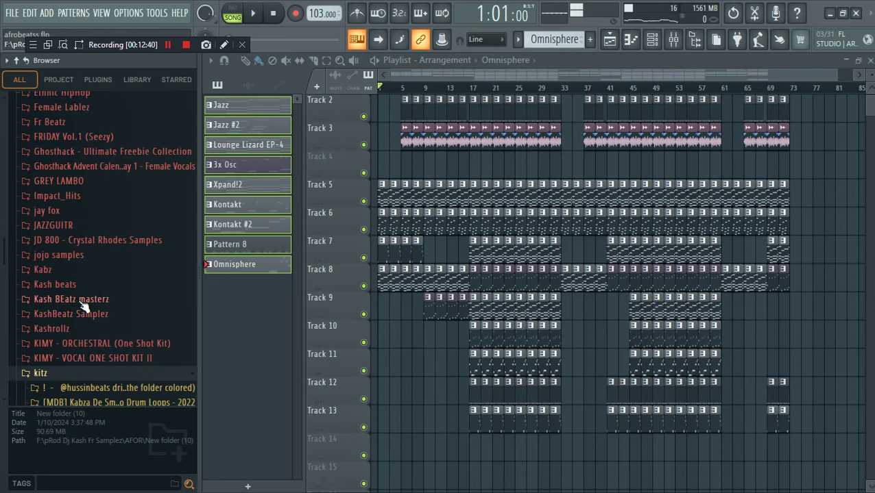
{"action": "scroll", "coordinate": [87, 336], "scroll_direction": "up", "scroll_amount": 1}
{"action": "scroll", "coordinate": [103, 329], "scroll_direction": "down", "scroll_amount": 4}
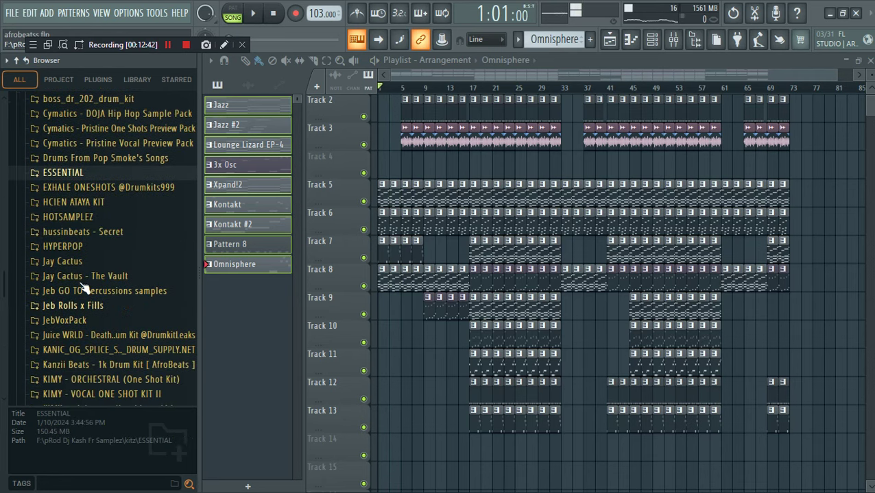
Open Cymatics - Pristine Vocal Preview Pack and audition its reverse vocal, vocal arp and vocoder samples.
{"action": "left_click", "coordinate": [123, 144]}
{"action": "left_click", "coordinate": [122, 220]}
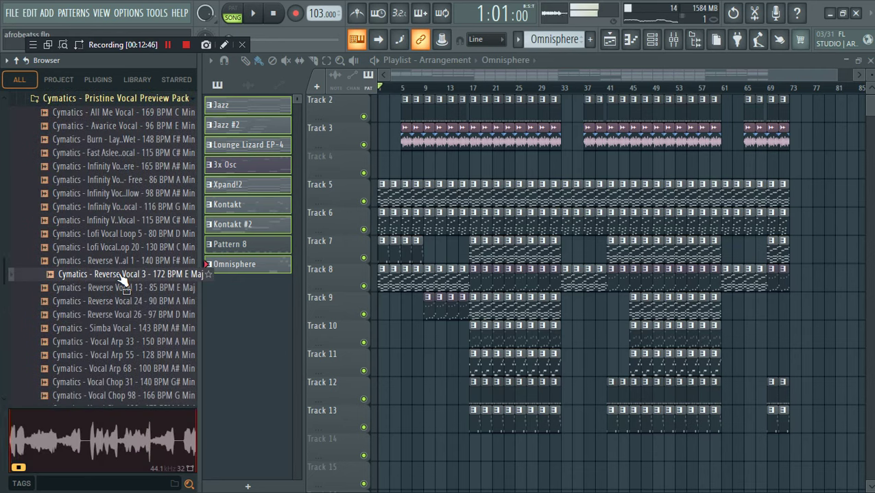
{"action": "left_click", "coordinate": [124, 128]}
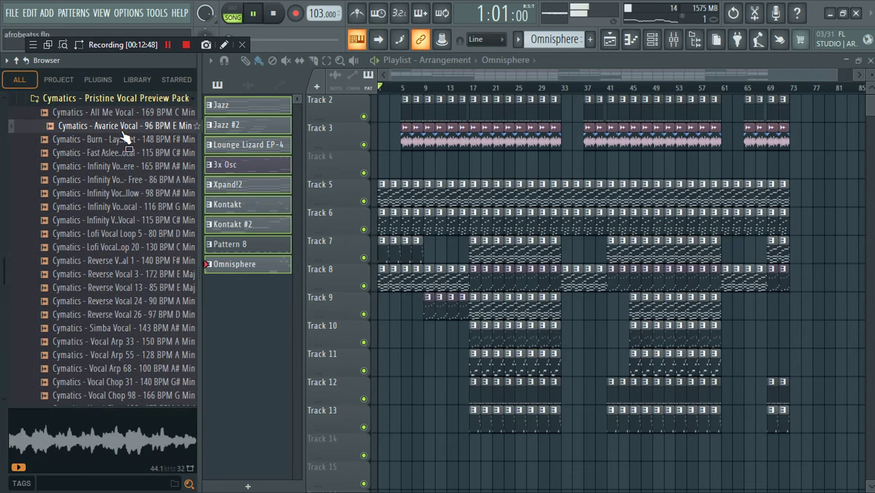
{"action": "left_click_drag", "start_coordinate": [124, 135], "coordinate": [110, 326]}
{"action": "left_click", "coordinate": [101, 304]}
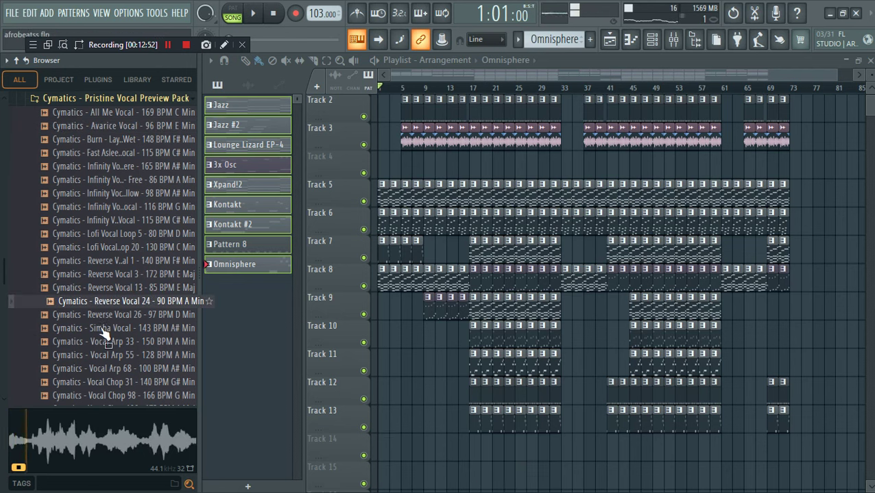
{"action": "left_click", "coordinate": [103, 341]}
{"action": "left_click", "coordinate": [102, 368]}
{"action": "scroll", "coordinate": [103, 343], "scroll_direction": "down", "scroll_amount": 6}
{"action": "left_click", "coordinate": [137, 234]}
{"action": "left_click", "coordinate": [157, 251]}
{"action": "key", "text": "space"}
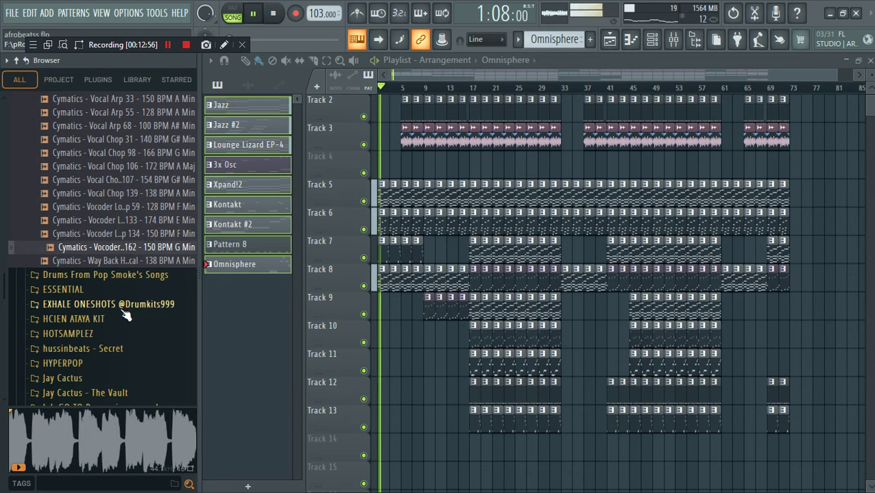
Record with the Everything option from bar 1, capturing an audio take of about four bars on Track 4.
{"action": "left_click", "coordinate": [167, 44]}
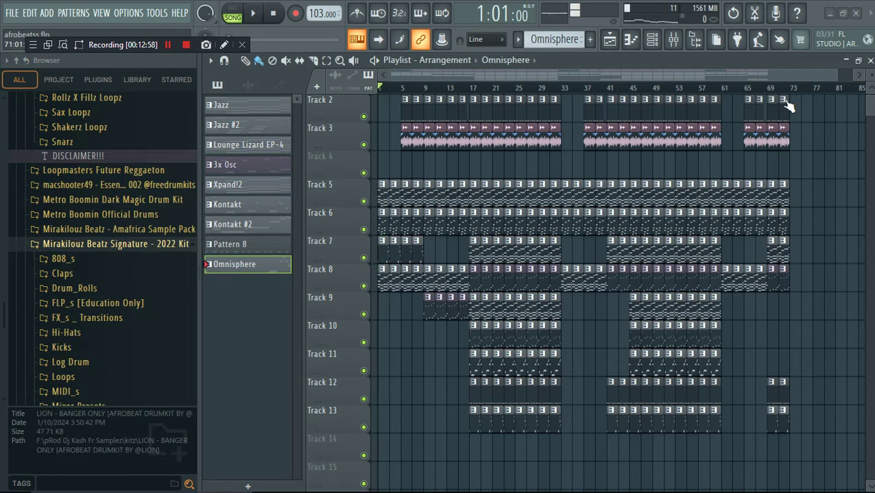
{"action": "left_click_drag", "start_coordinate": [835, 73], "coordinate": [627, 73]}
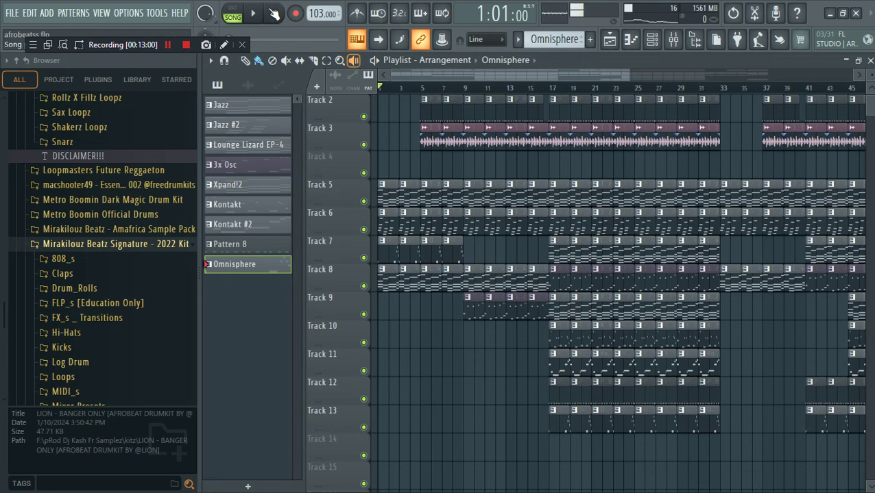
{"action": "left_click", "coordinate": [296, 14]}
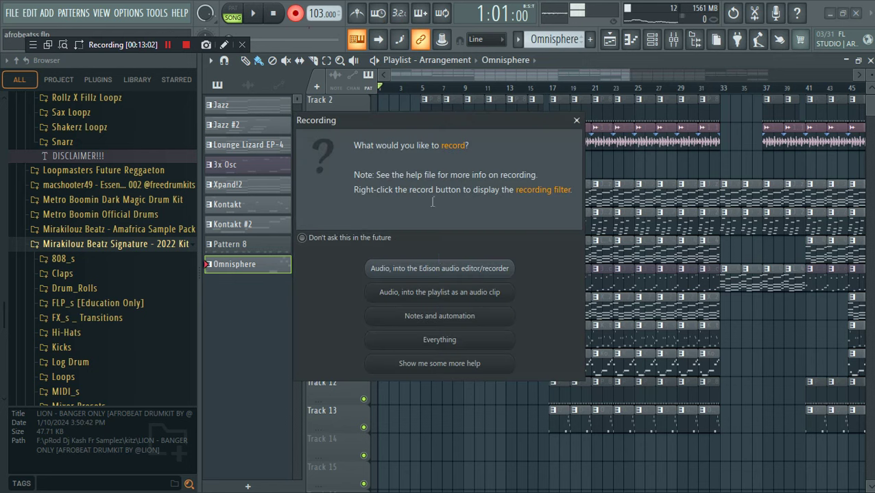
{"action": "left_click", "coordinate": [444, 341]}
{"action": "scroll", "coordinate": [466, 348], "scroll_direction": "down", "scroll_amount": 2}
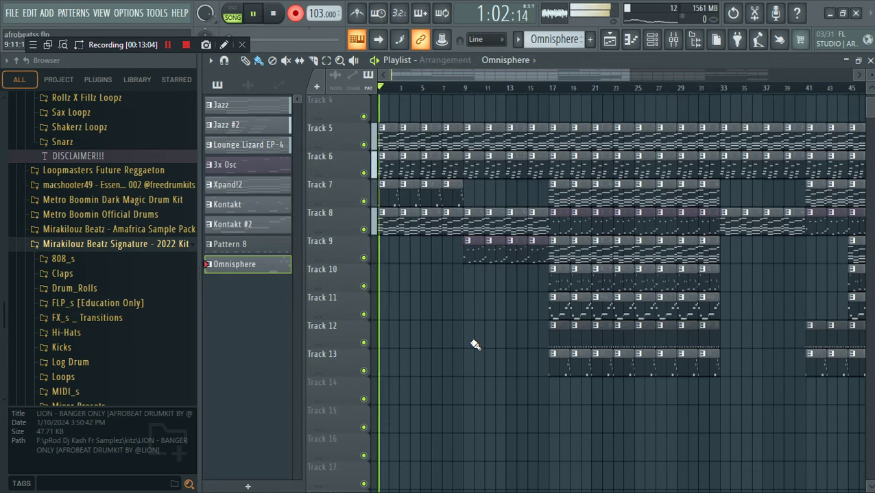
{"action": "scroll", "coordinate": [488, 328], "scroll_direction": "down", "scroll_amount": 1}
{"action": "scroll", "coordinate": [488, 324], "scroll_direction": "up", "scroll_amount": 1}
{"action": "scroll", "coordinate": [489, 324], "scroll_direction": "up", "scroll_amount": 3}
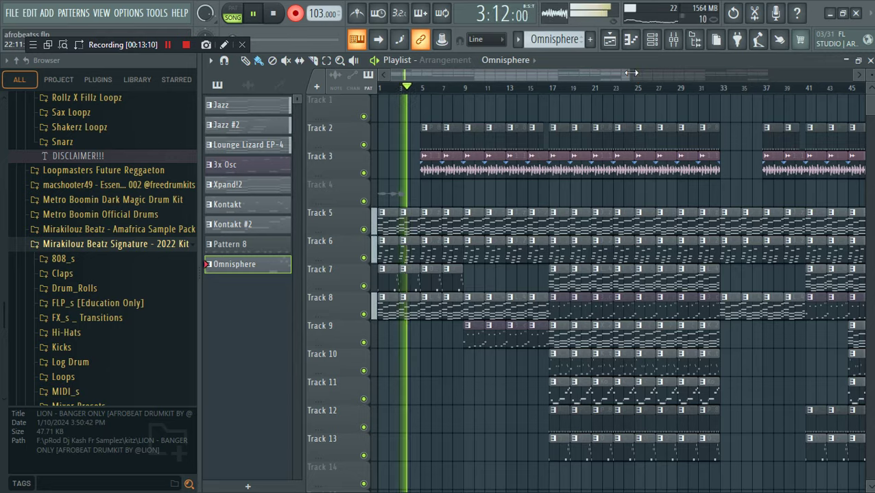
{"action": "left_click_drag", "start_coordinate": [629, 72], "coordinate": [429, 129]}
{"action": "key", "text": "space"}
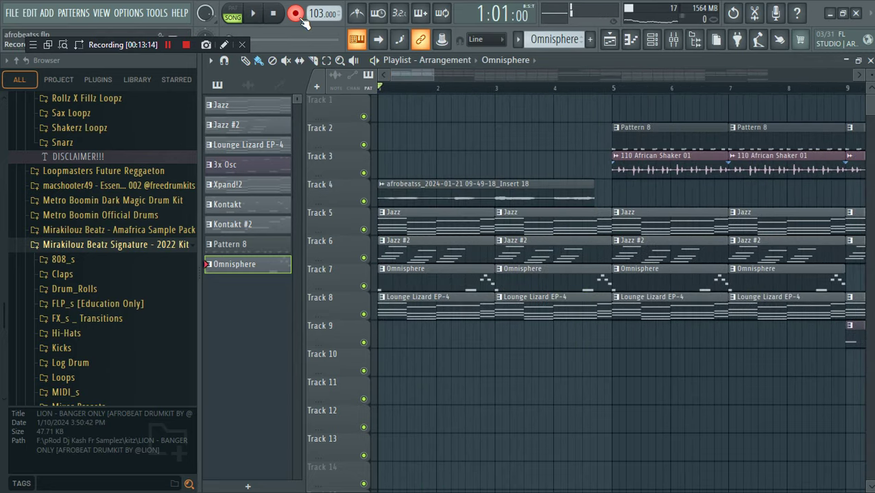
Solo Track 4 to hear the recorded take, then play it within the full arrangement and check the clip's settings.
{"action": "left_click", "coordinate": [364, 201], "text": "ctrl"}
{"action": "key", "text": "space"}
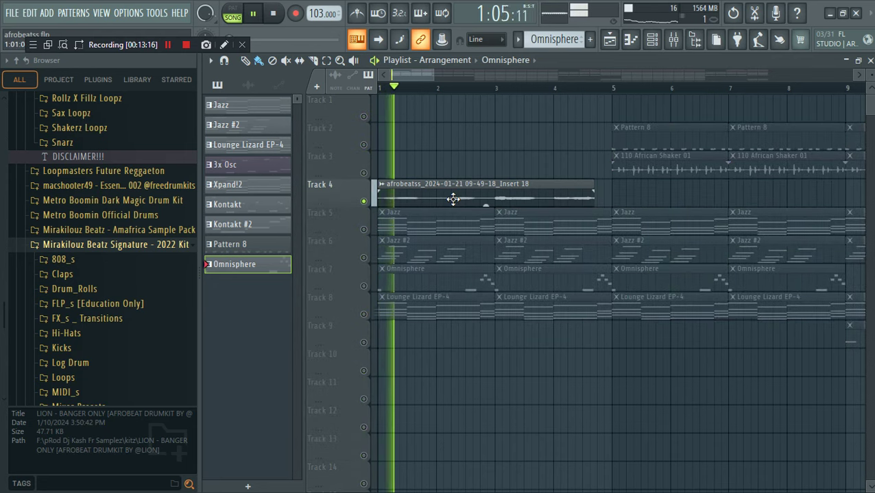
{"action": "key", "text": "space"}
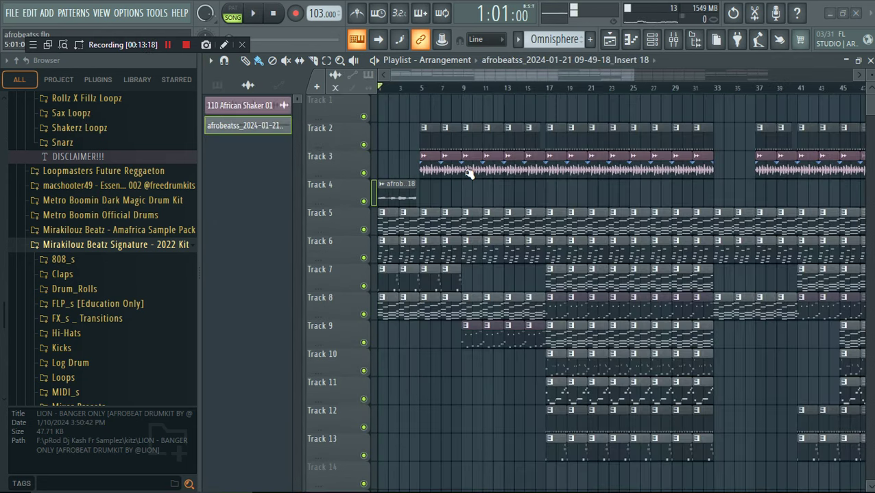
{"action": "key", "text": "space"}
{"action": "double_click", "coordinate": [409, 199]}
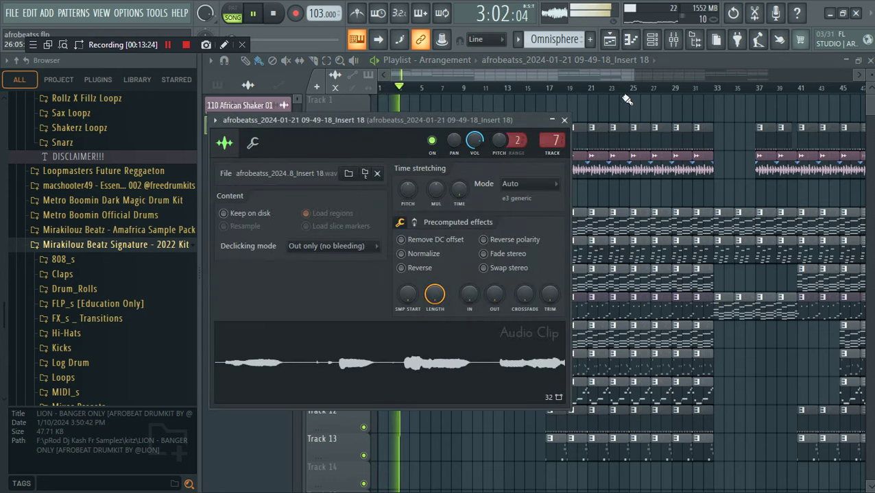
{"action": "left_click", "coordinate": [564, 121]}
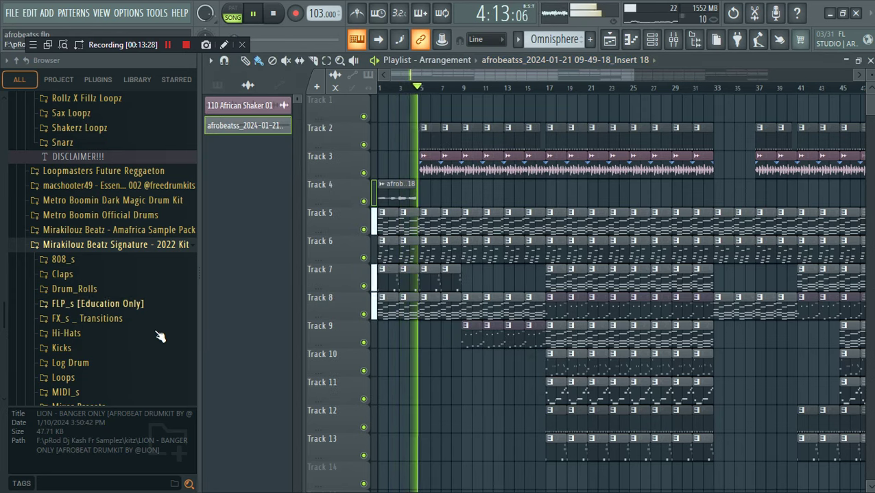
Stop playback, collapse the Mirakilouz Beatz Signature - 2022 Kit folder and look through the sample library back up to the AFOR samples.
{"action": "scroll", "coordinate": [80, 338], "scroll_direction": "down", "scroll_amount": 3}
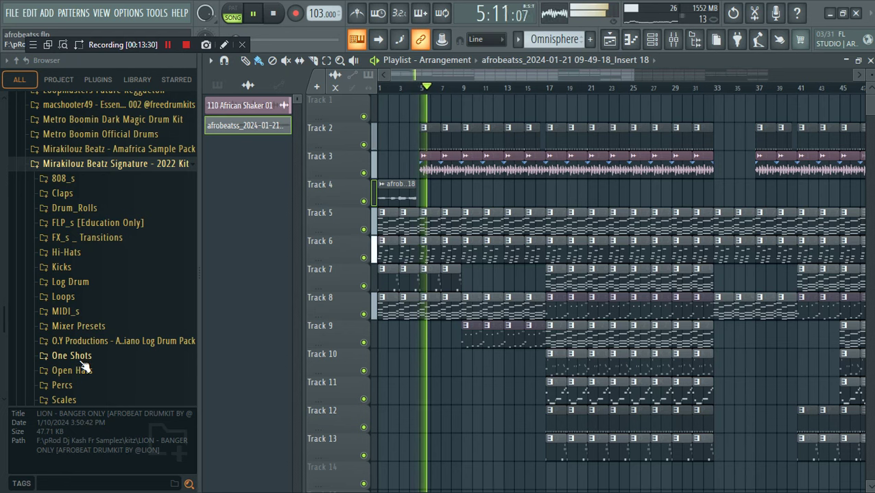
{"action": "key", "text": "space"}
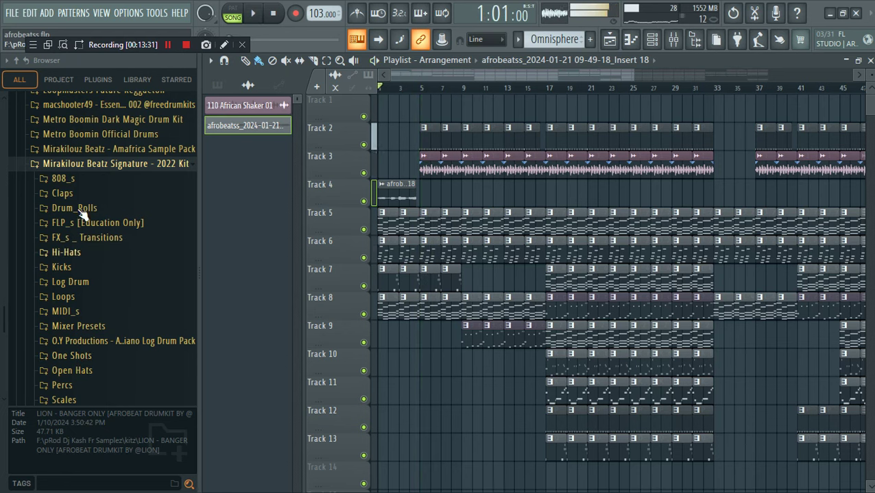
{"action": "left_click", "coordinate": [77, 167]}
{"action": "scroll", "coordinate": [115, 296], "scroll_direction": "down", "scroll_amount": 4}
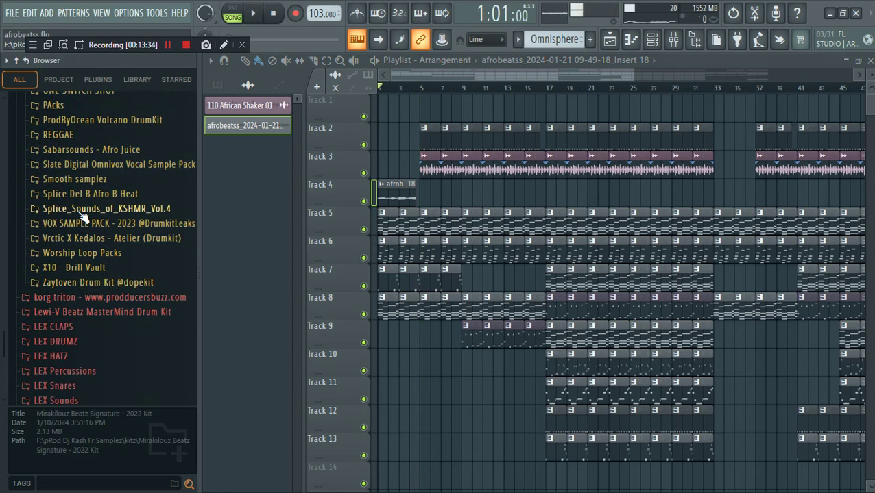
{"action": "scroll", "coordinate": [82, 216], "scroll_direction": "up", "scroll_amount": 15}
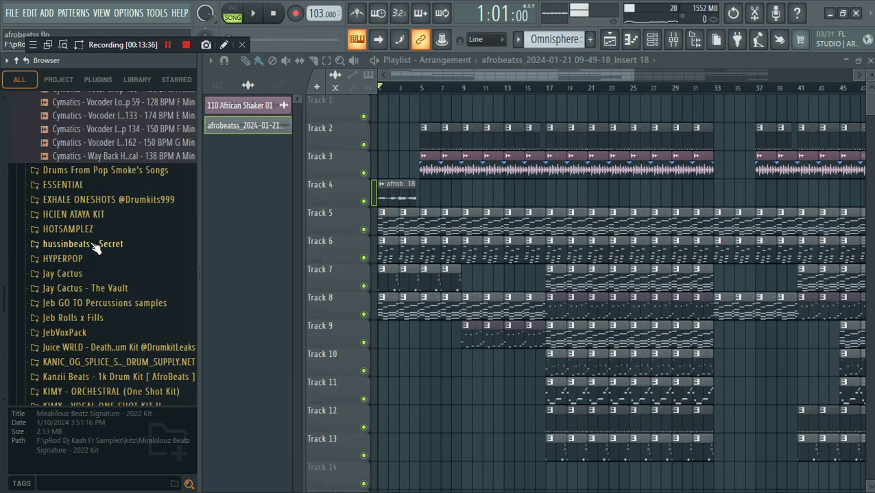
{"action": "scroll", "coordinate": [96, 248], "scroll_direction": "up", "scroll_amount": 15}
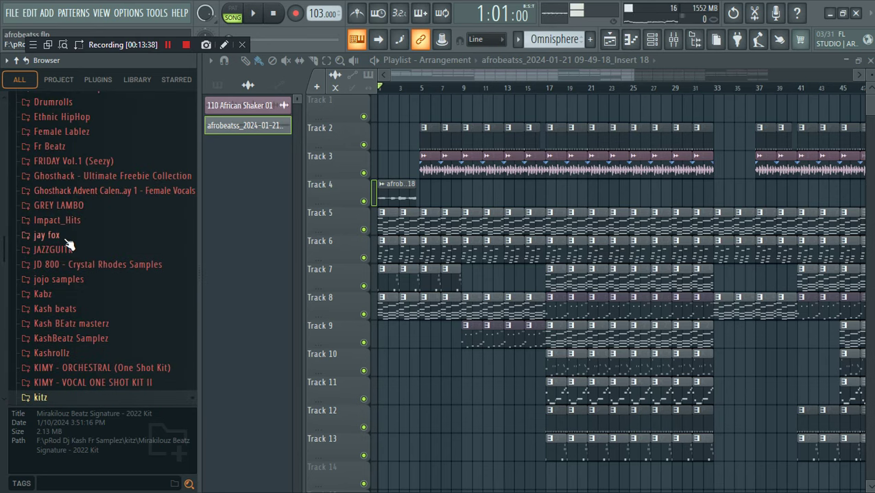
{"action": "scroll", "coordinate": [96, 280], "scroll_direction": "up", "scroll_amount": 7}
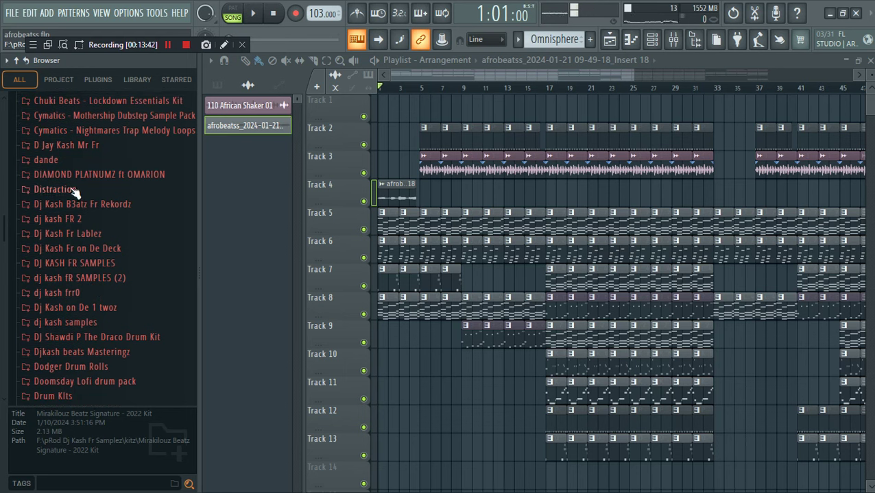
{"action": "scroll", "coordinate": [74, 192], "scroll_direction": "up", "scroll_amount": 4}
{"action": "left_click", "coordinate": [74, 191]}
Normalize the recorded audio clip on Track 4 and adjust its volume and time-stretching pitch while the arrangement plays.
{"action": "key", "text": "space"}
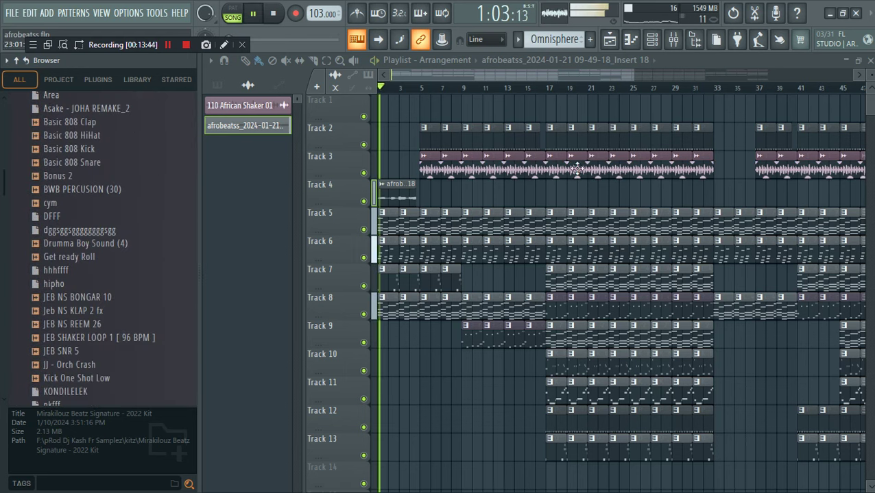
{"action": "double_click", "coordinate": [401, 195]}
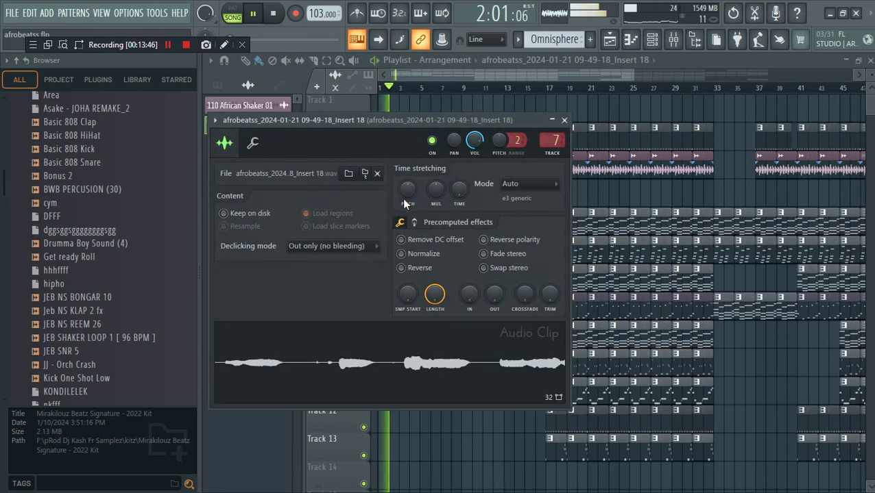
{"action": "left_click", "coordinate": [401, 253]}
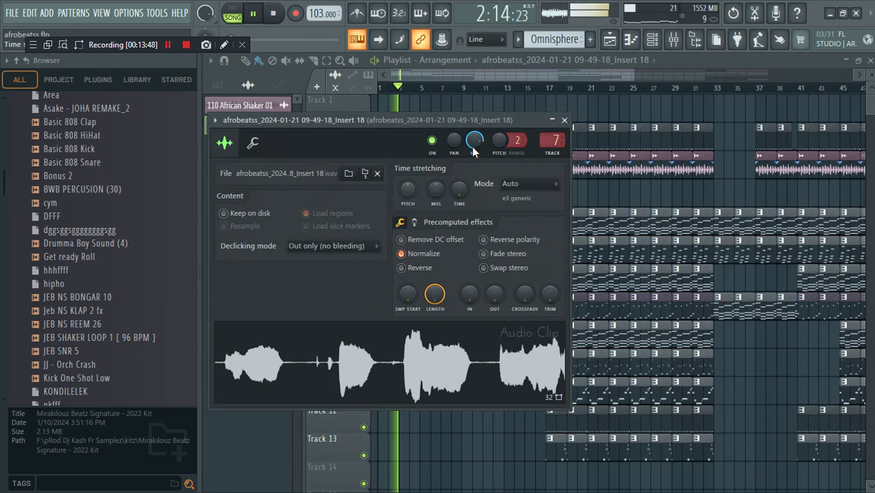
{"action": "key", "text": "space"}
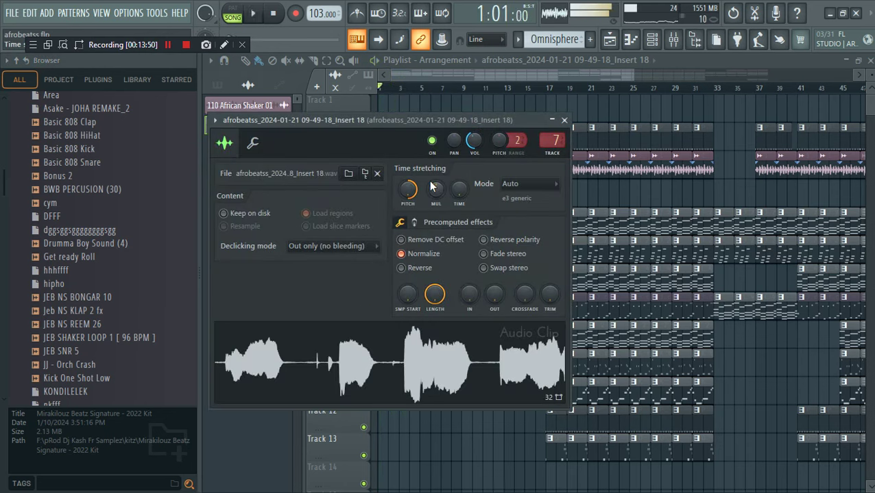
Collapse the AFOR and Cymatics - Pristine Vocal Preview Pack folders while looking through the sample library.
{"action": "left_click", "coordinate": [631, 75]}
{"action": "scroll", "coordinate": [630, 76], "scroll_direction": "up", "scroll_amount": 5}
{"action": "scroll", "coordinate": [146, 162], "scroll_direction": "up", "scroll_amount": 6}
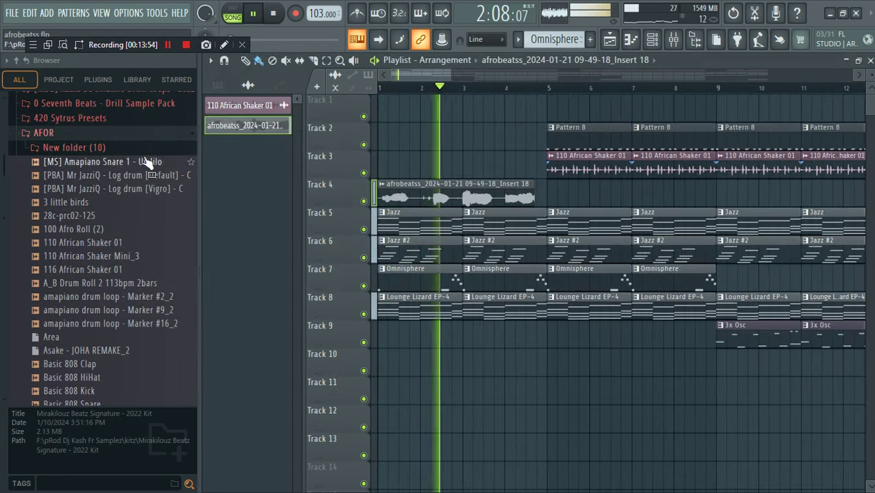
{"action": "left_click", "coordinate": [63, 147]}
{"action": "scroll", "coordinate": [64, 151], "scroll_direction": "up", "scroll_amount": 4}
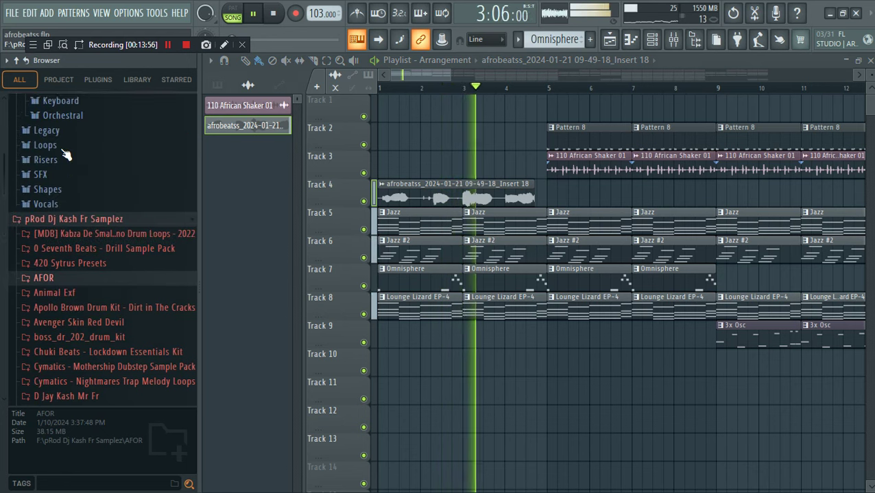
{"action": "scroll", "coordinate": [113, 301], "scroll_direction": "down", "scroll_amount": 5}
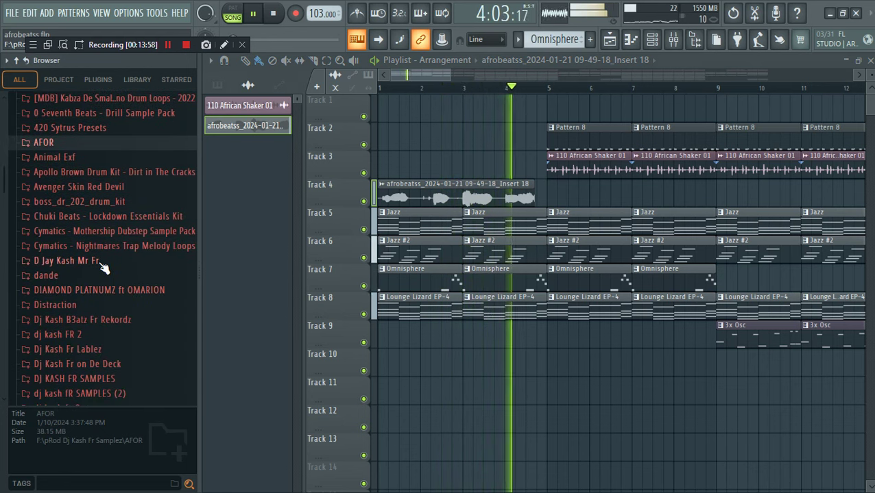
{"action": "scroll", "coordinate": [103, 267], "scroll_direction": "down", "scroll_amount": 5}
{"action": "left_click", "coordinate": [103, 270]}
{"action": "scroll", "coordinate": [95, 308], "scroll_direction": "down", "scroll_amount": 3}
{"action": "left_click", "coordinate": [87, 354]}
{"action": "key", "text": "space"}
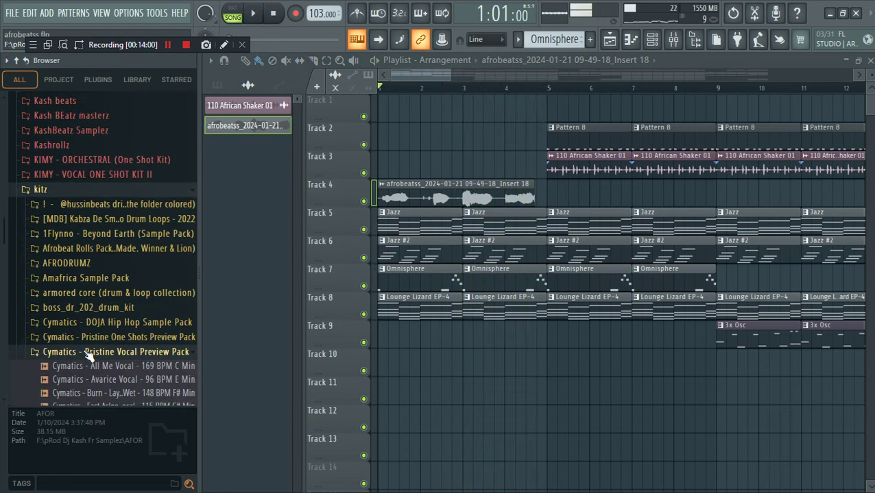
{"action": "left_click", "coordinate": [89, 352]}
{"action": "scroll", "coordinate": [110, 337], "scroll_direction": "down", "scroll_amount": 6}
Find JEB fill Delay 100 under ESSENTIAL, Jeb Stew Kit, Roll x Fills, and place it on Track 9 at bar 4.
{"action": "left_click", "coordinate": [63, 207]}
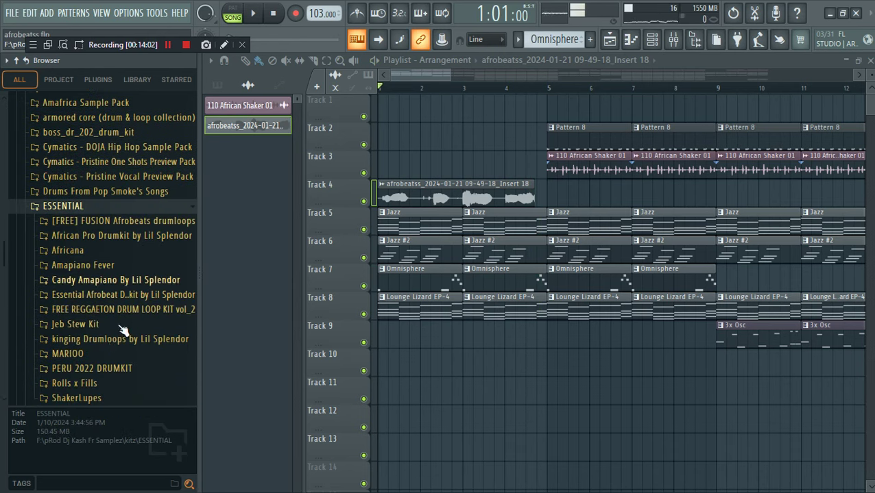
{"action": "scroll", "coordinate": [94, 377], "scroll_direction": "down", "scroll_amount": 3}
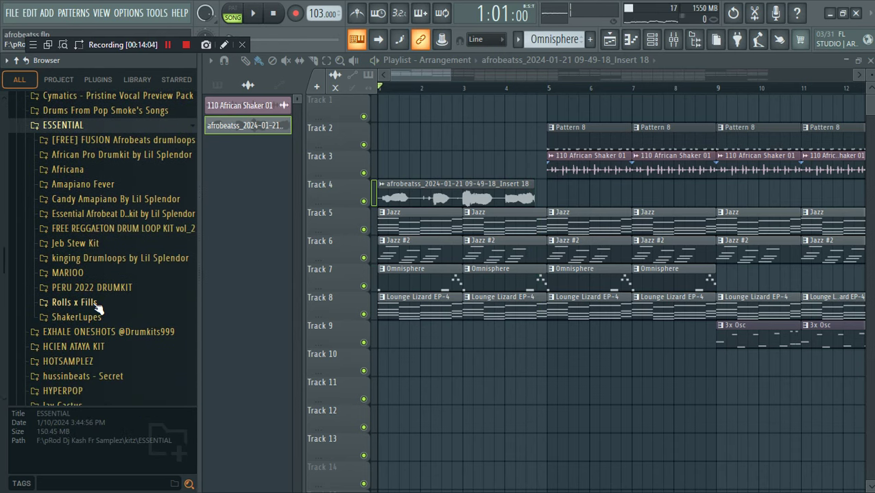
{"action": "left_click", "coordinate": [77, 244]}
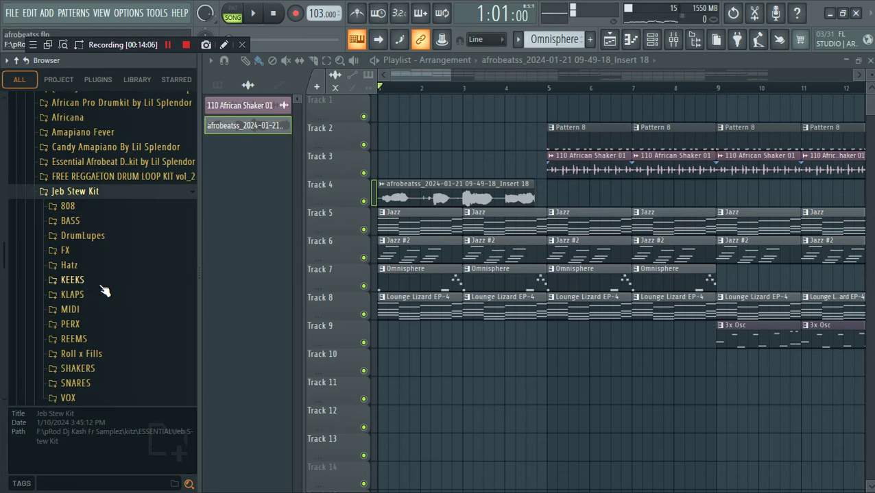
{"action": "left_click", "coordinate": [88, 356]}
{"action": "left_click", "coordinate": [106, 291]}
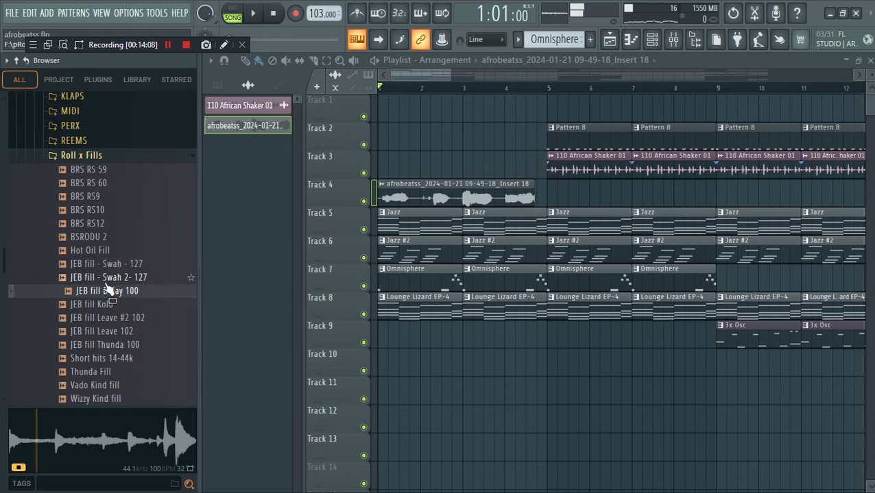
{"action": "left_click_drag", "start_coordinate": [106, 296], "coordinate": [511, 333]}
{"action": "key", "text": "space"}
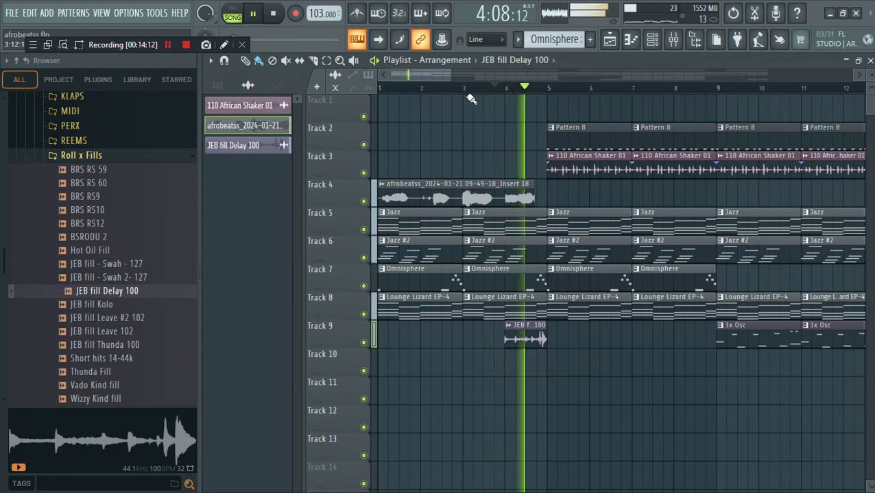
Place JEB fill Delay 100 clips on Track 14 at bars 16, 32, 44 and 60.
{"action": "left_click_drag", "start_coordinate": [454, 75], "coordinate": [617, 75]}
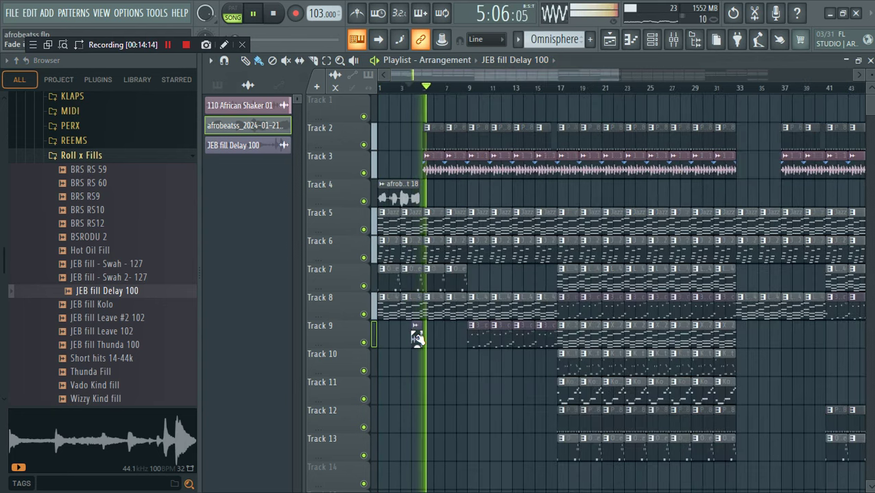
{"action": "left_click", "coordinate": [548, 473]}
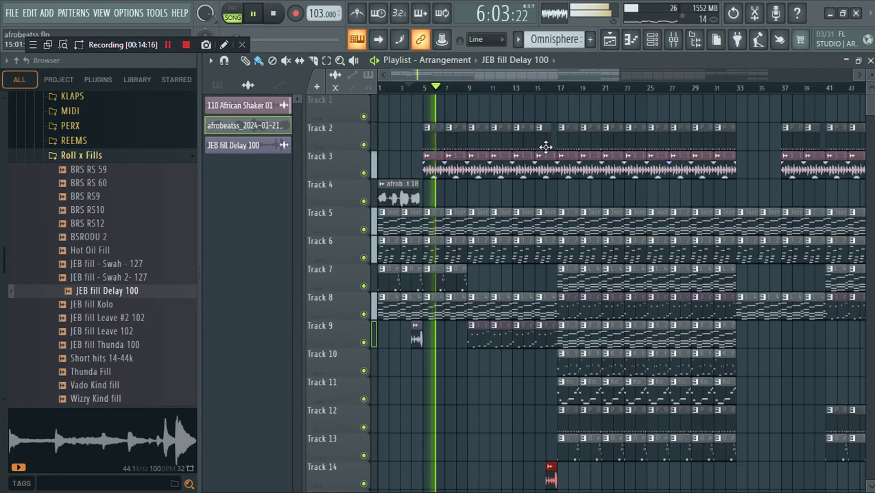
{"action": "scroll", "coordinate": [788, 130], "scroll_direction": "down", "scroll_amount": 2, "text": "ctrl"}
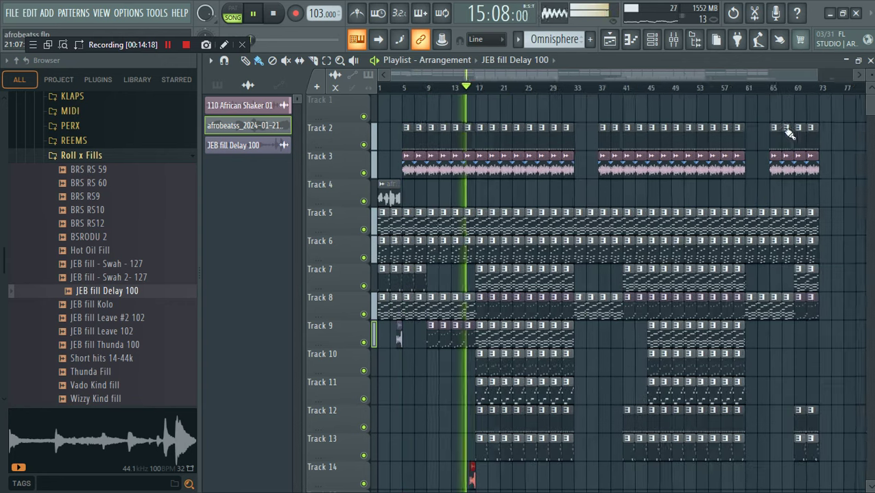
{"action": "scroll", "coordinate": [586, 353], "scroll_direction": "down", "scroll_amount": 4}
{"action": "left_click", "coordinate": [569, 368]}
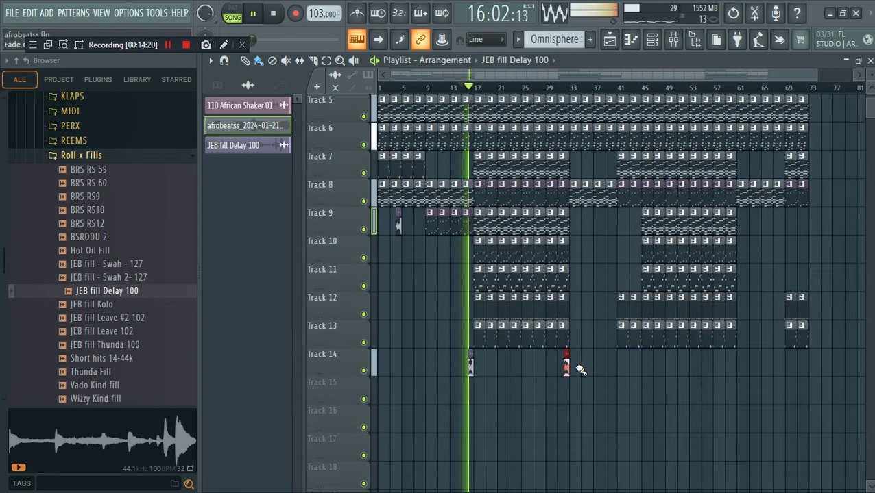
{"action": "left_click", "coordinate": [632, 365]}
{"action": "right_click", "coordinate": [634, 371]}
{"action": "left_click", "coordinate": [636, 371]}
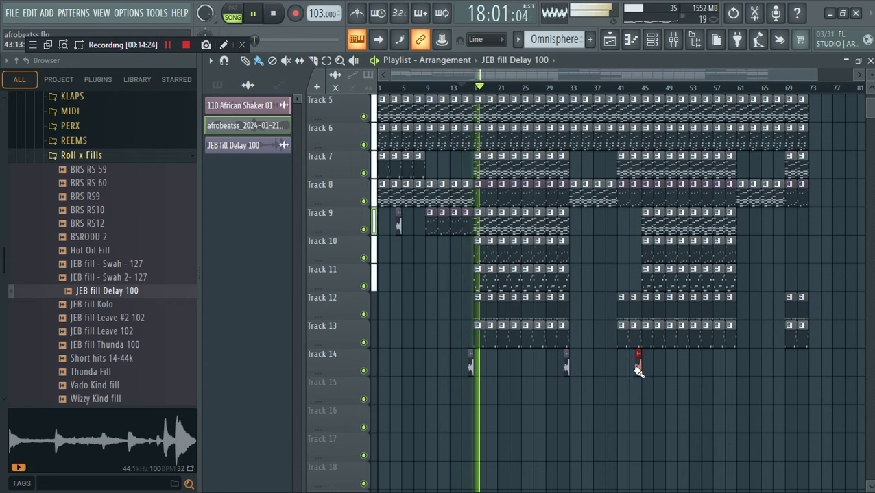
{"action": "scroll", "coordinate": [643, 301], "scroll_direction": "up", "scroll_amount": 3}
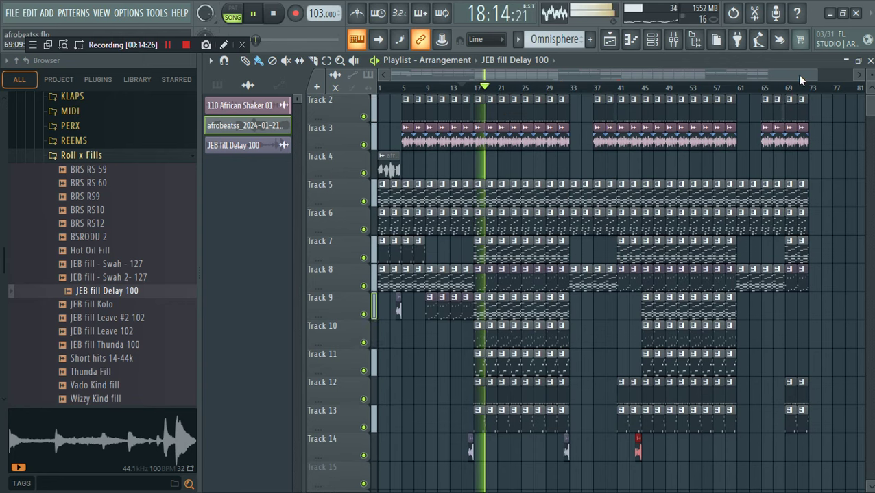
{"action": "left_click_drag", "start_coordinate": [813, 74], "coordinate": [833, 74]}
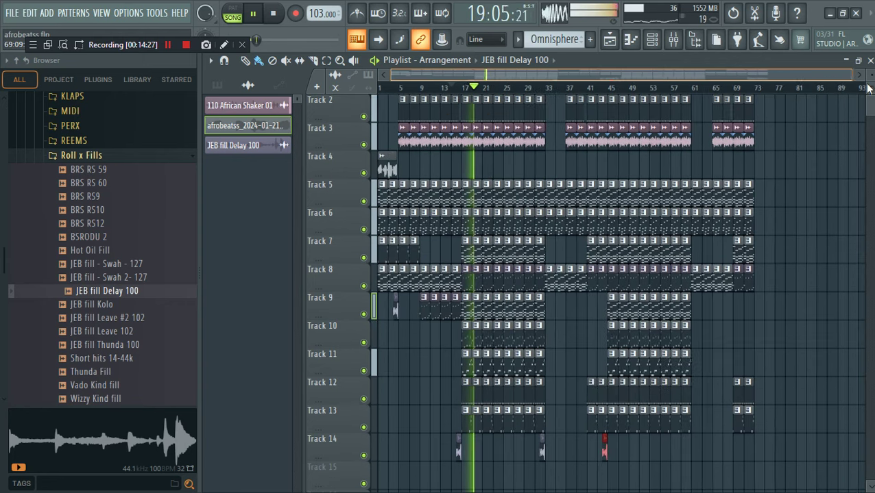
{"action": "left_click", "coordinate": [688, 455]}
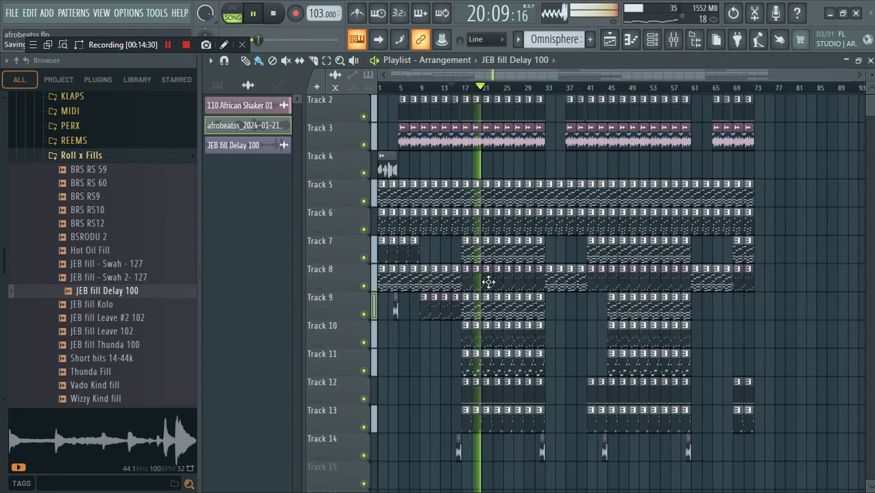
Find the Dj kash on De Bit vocal tag under Dj Kash Fr Lablez, Female Lablez, and place it on Track 11 at bar 2.
{"action": "scroll", "coordinate": [48, 160], "scroll_direction": "up", "scroll_amount": 5}
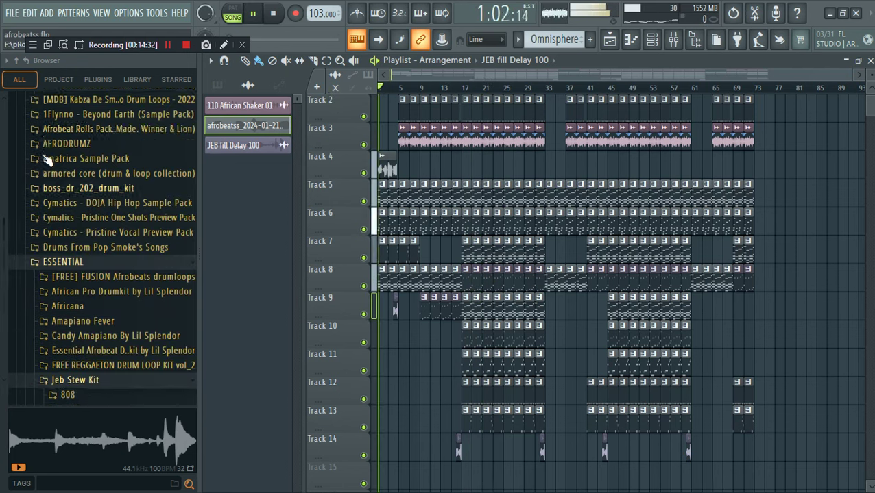
{"action": "scroll", "coordinate": [48, 160], "scroll_direction": "up", "scroll_amount": 12}
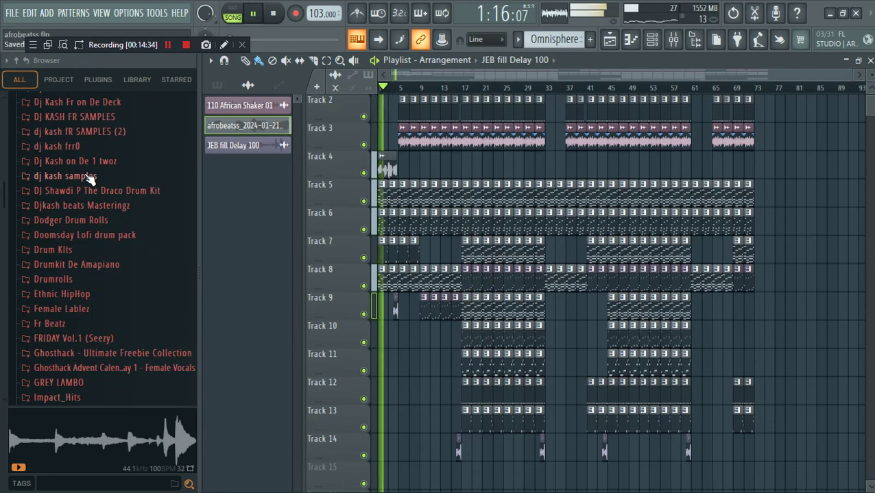
{"action": "scroll", "coordinate": [76, 219], "scroll_direction": "up", "scroll_amount": 6}
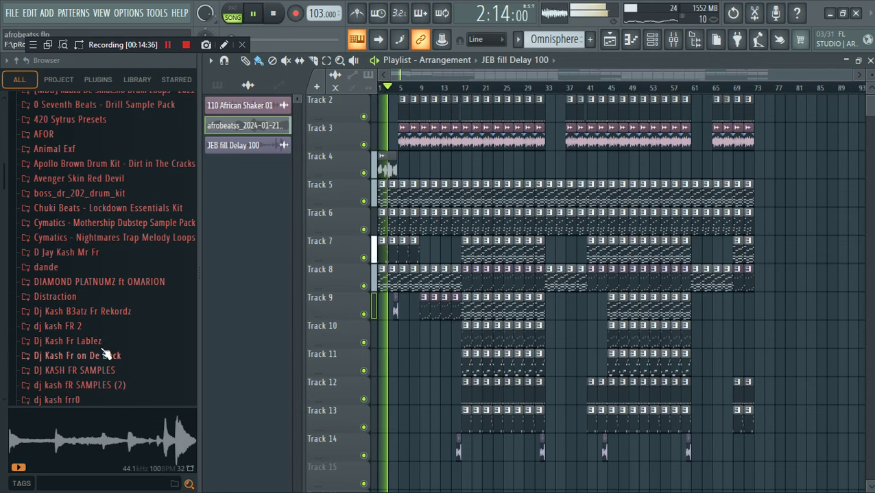
{"action": "key", "text": "space"}
{"action": "left_click", "coordinate": [68, 340]}
{"action": "left_click", "coordinate": [70, 355]}
{"action": "left_click_drag", "start_coordinate": [85, 238], "coordinate": [385, 359]}
{"action": "key", "text": "space"}
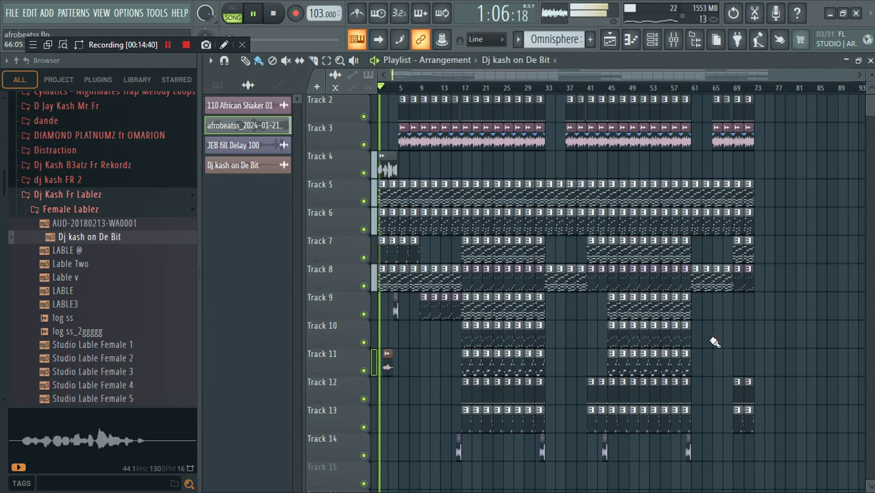
Add a second Dj kash on De Bit clip on Track 10 at bar 64 and adjust the tag's channel volume.
{"action": "left_click", "coordinate": [651, 39]}
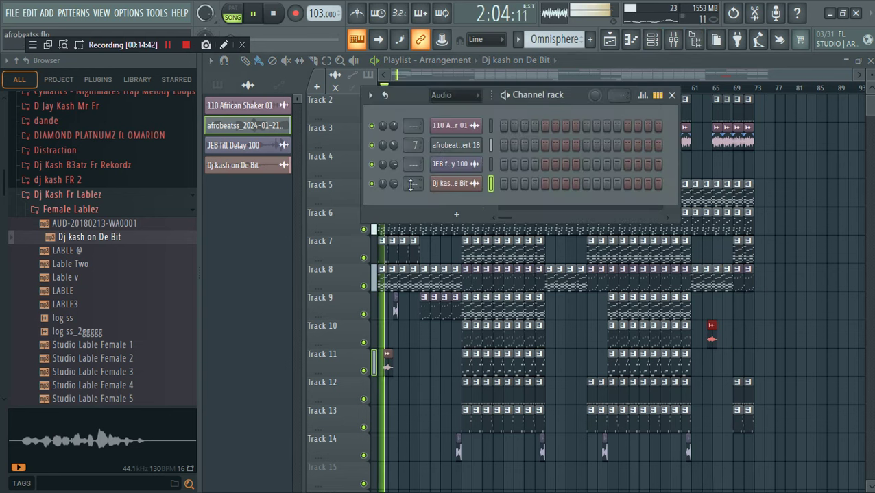
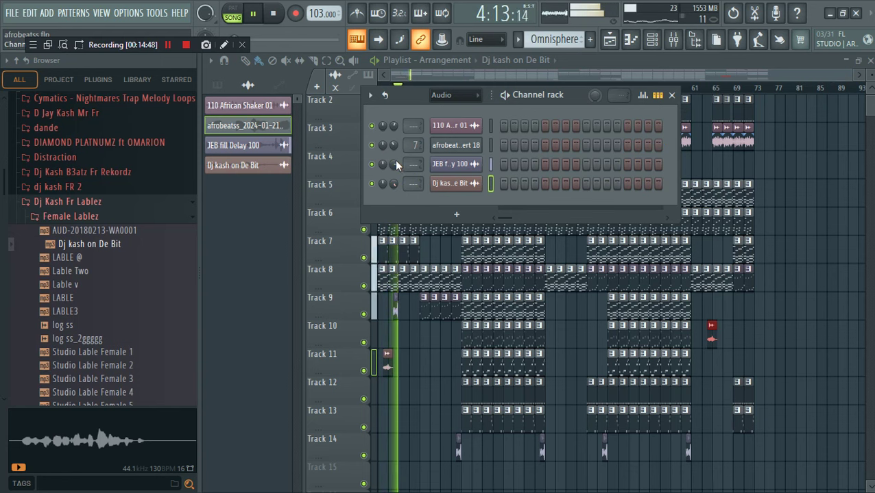
{"action": "key", "text": "F6"}
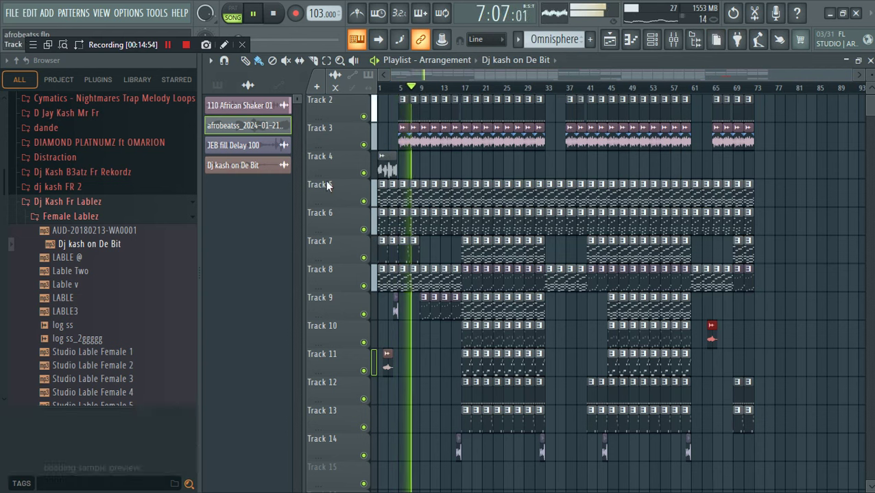
{"action": "left_click", "coordinate": [67, 201]}
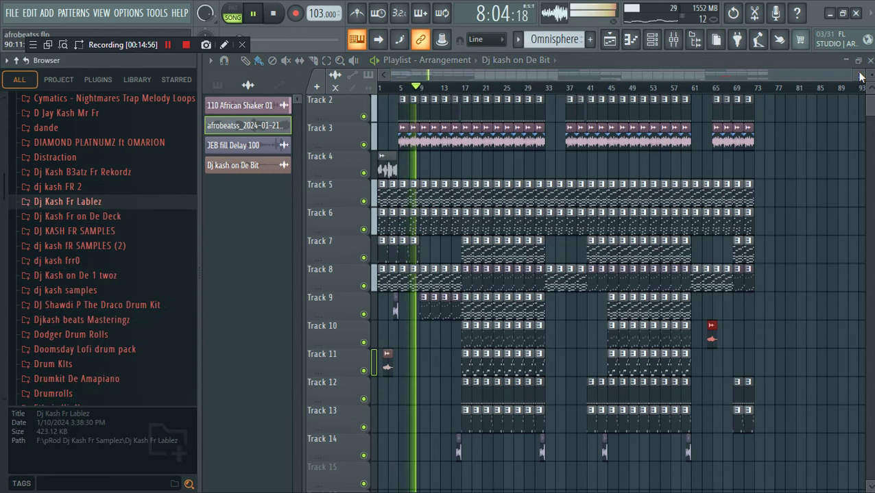
{"action": "mouse_move", "coordinate": [851, 75]}
{"action": "left_mouse_down"}
{"action": "mouse_move", "coordinate": [617, 76]}
{"action": "mouse_move", "coordinate": [852, 76]}
{"action": "left_mouse_up"}
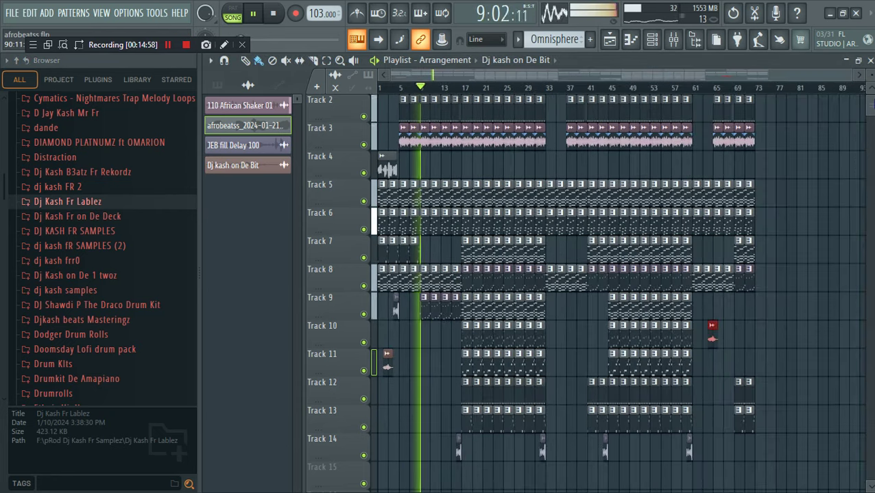
{"action": "left_click", "coordinate": [652, 39]}
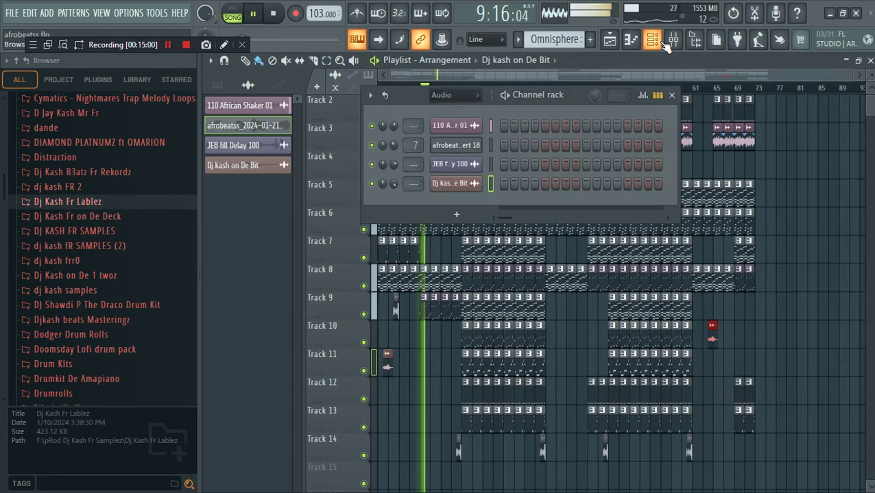
{"action": "left_click", "coordinate": [11, 15]}
{"action": "left_click", "coordinate": [329, 96]}
{"action": "left_click", "coordinate": [469, 75]}
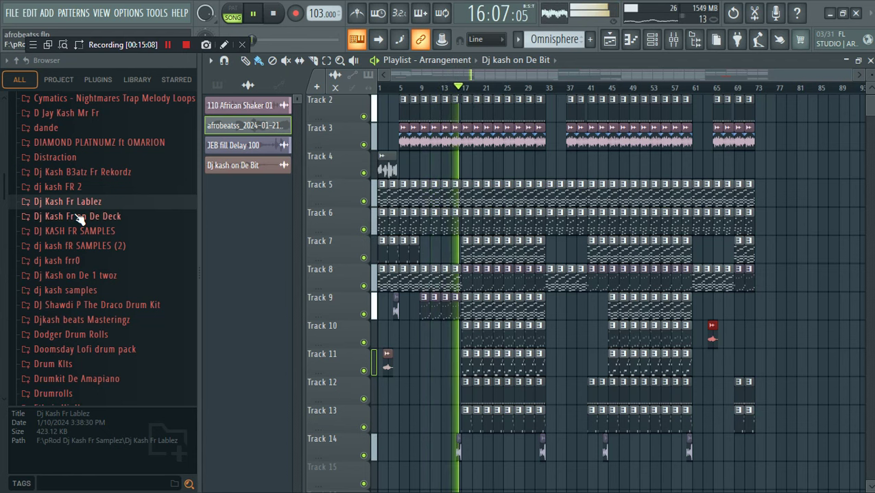
Browse the Drums packs and open the Cymbals folder to find a crash sample.
{"action": "scroll", "coordinate": [81, 219], "scroll_direction": "up", "scroll_amount": 10}
{"action": "scroll", "coordinate": [81, 219], "scroll_direction": "up", "scroll_amount": 10}
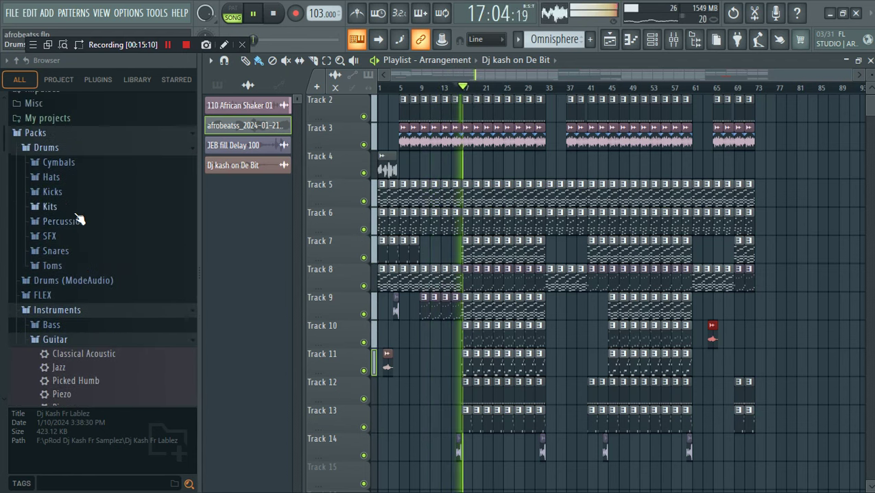
{"action": "left_click", "coordinate": [71, 177]}
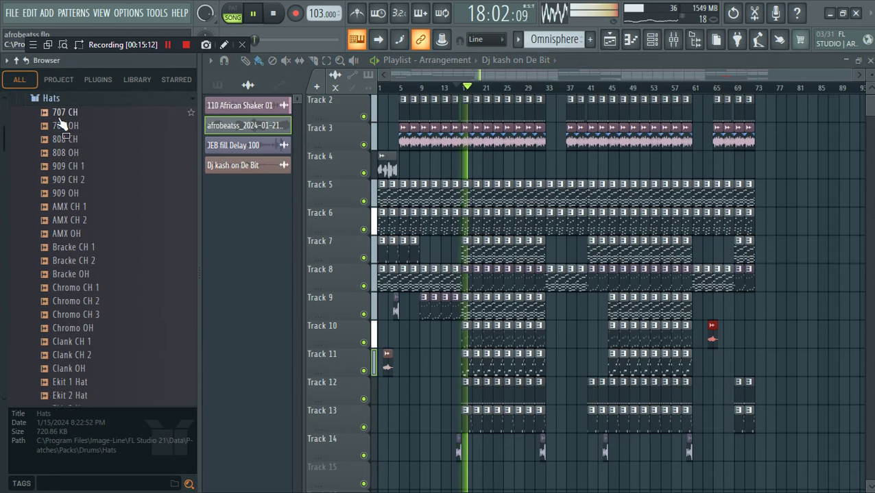
{"action": "scroll", "coordinate": [68, 158], "scroll_direction": "up", "scroll_amount": 5}
{"action": "left_click", "coordinate": [59, 247]}
{"action": "scroll", "coordinate": [86, 172], "scroll_direction": "up", "scroll_amount": 3}
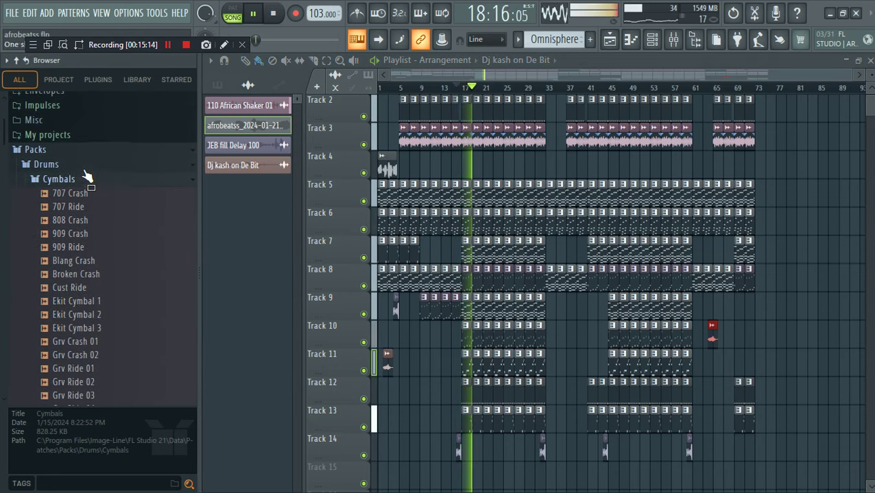
Place 707 Crash clips on Track 15 at bars 17, 33, 45 and 61.
{"action": "left_click_drag", "start_coordinate": [65, 193], "coordinate": [462, 373]}
{"action": "left_click", "coordinate": [551, 372]}
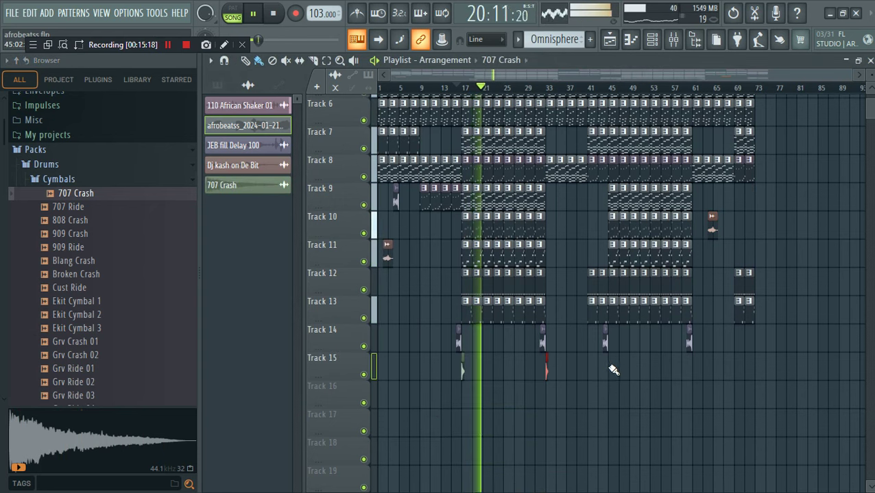
{"action": "left_click", "coordinate": [610, 370]}
{"action": "left_click", "coordinate": [695, 373]}
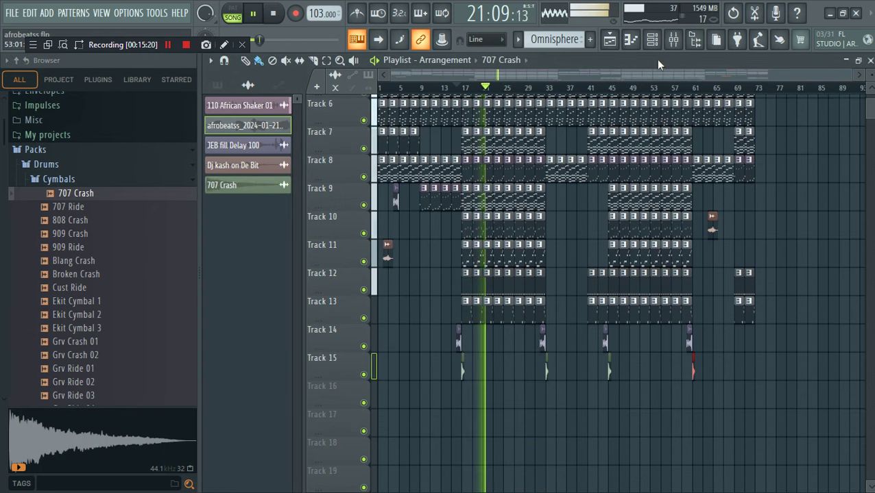
Review the audio clip channels in the channel rack while listening to the arrangement.
{"action": "key", "text": "F6"}
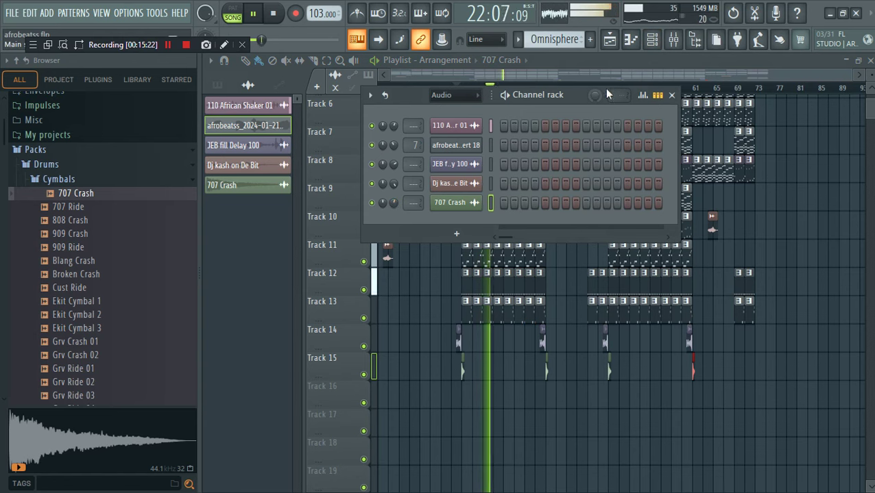
{"action": "key", "text": "F6"}
{"action": "scroll", "coordinate": [762, 110], "scroll_direction": "up", "scroll_amount": 5}
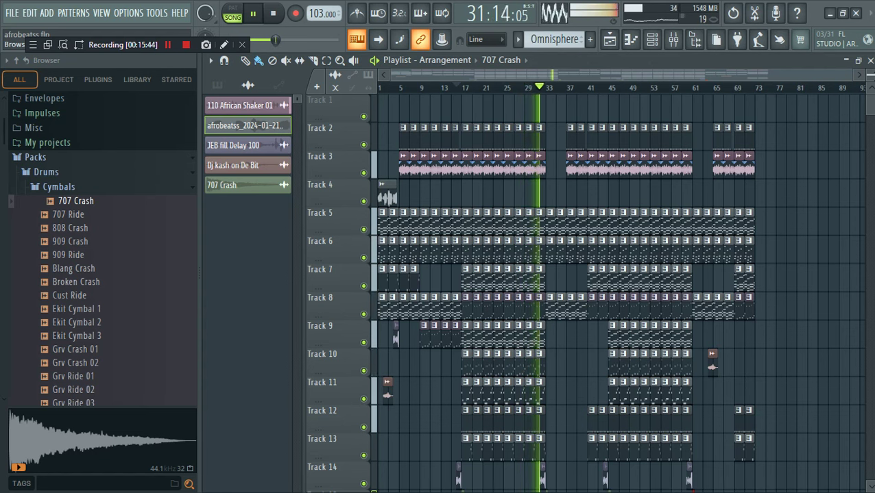
{"action": "left_click", "coordinate": [652, 41]}
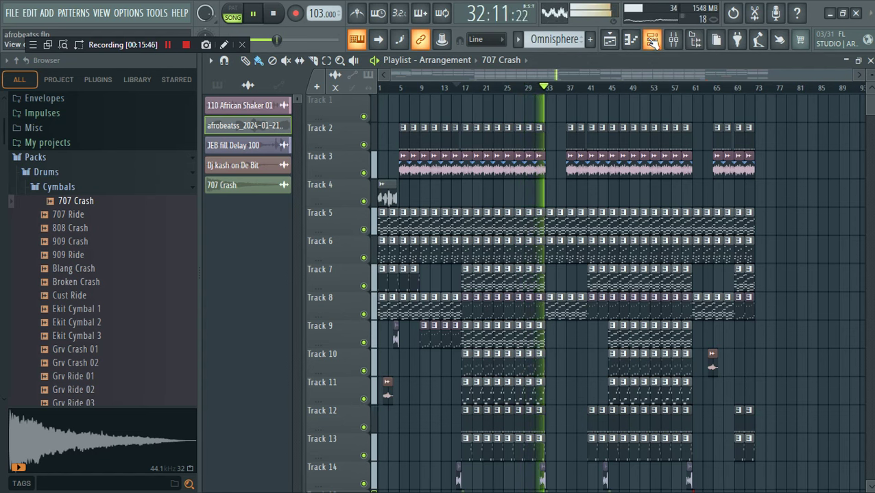